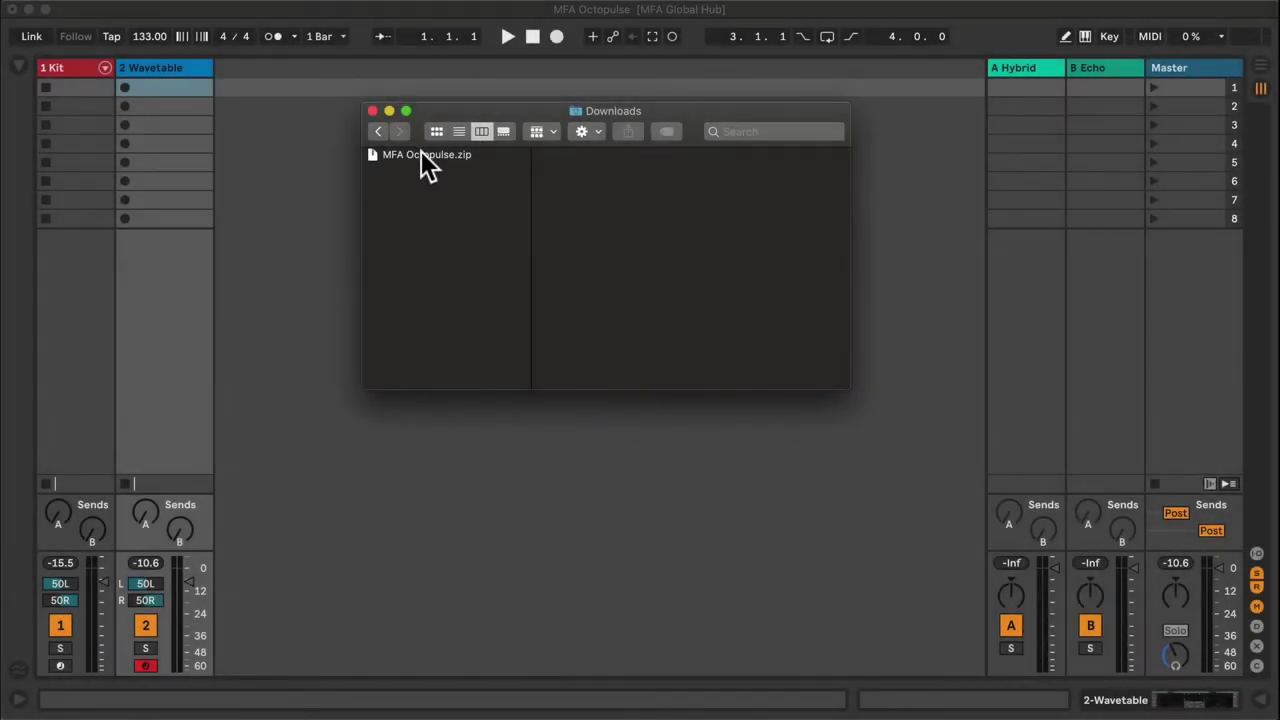
# - Unzip the MFA Octopulse archive in Finder and open its inner MFA Octopulse folder
pyautogui.doubleClick(421, 154)
pyautogui.click(462, 155)
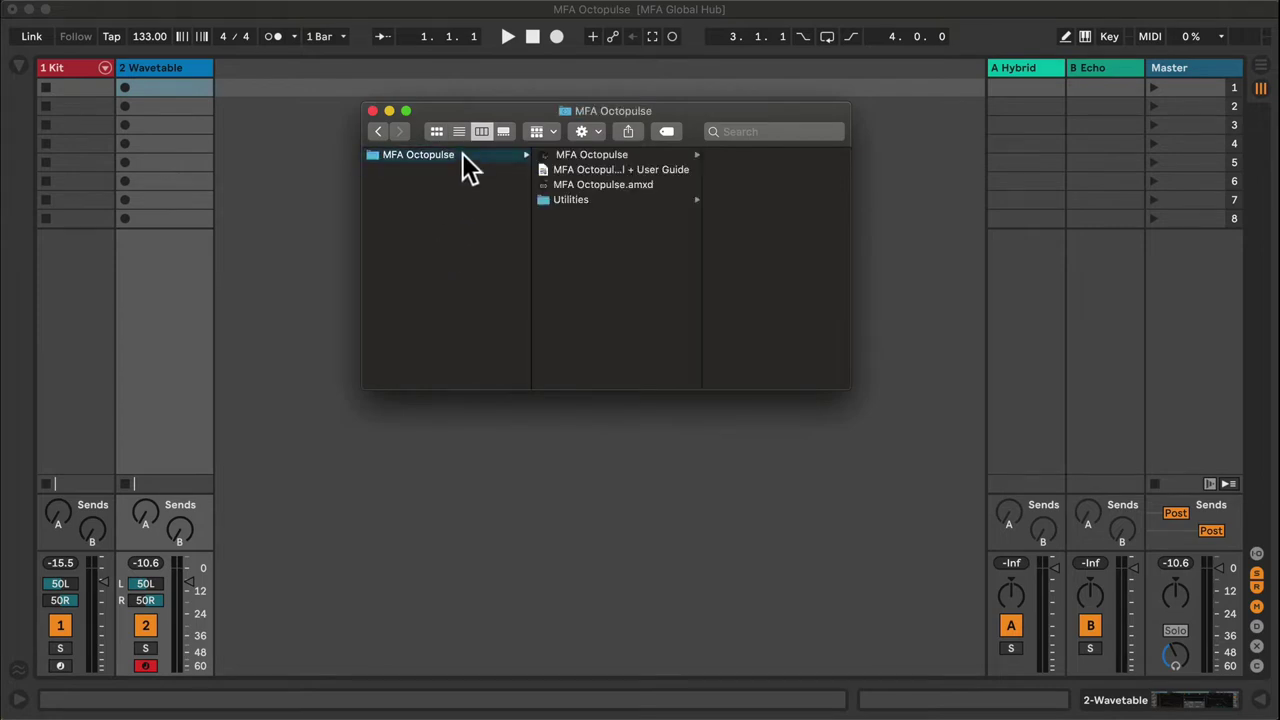
pyautogui.click(627, 155)
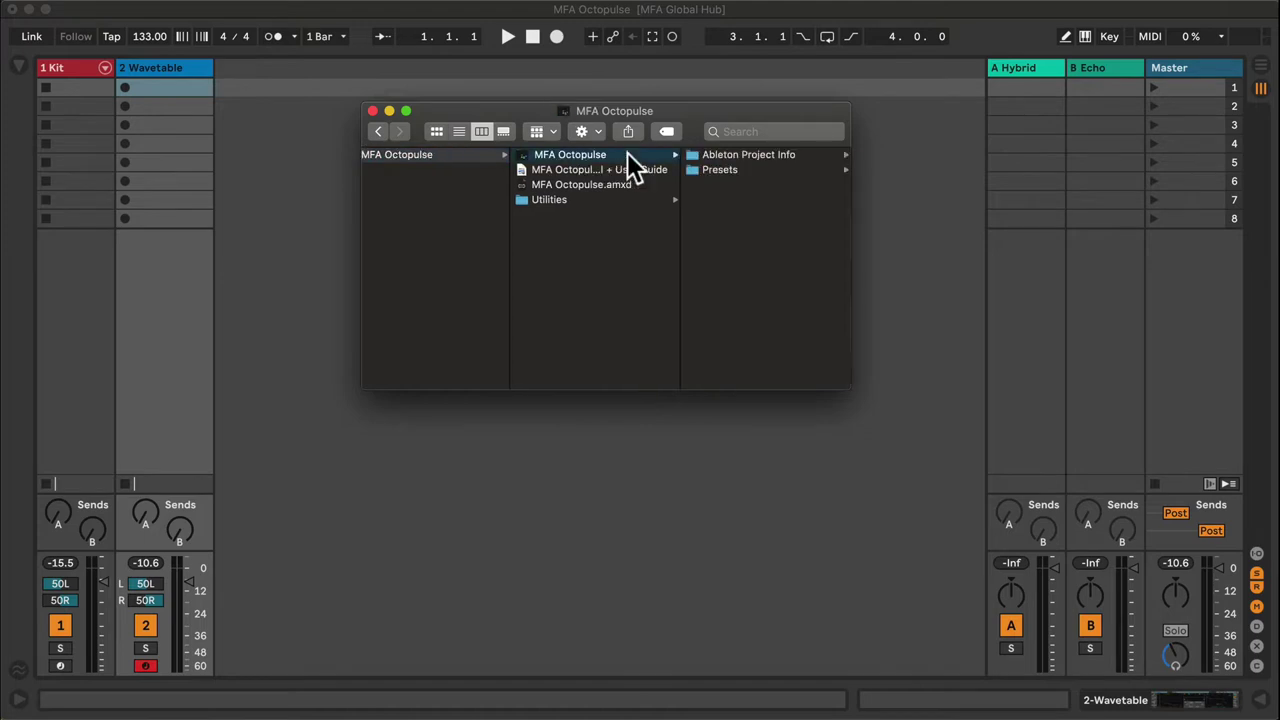
# - Copy the MFA Octopulse folder into User Library > Presets > MIDI Effects > Max MIDI Effect
pyautogui.click(14, 68)
pyautogui.click(18, 68)
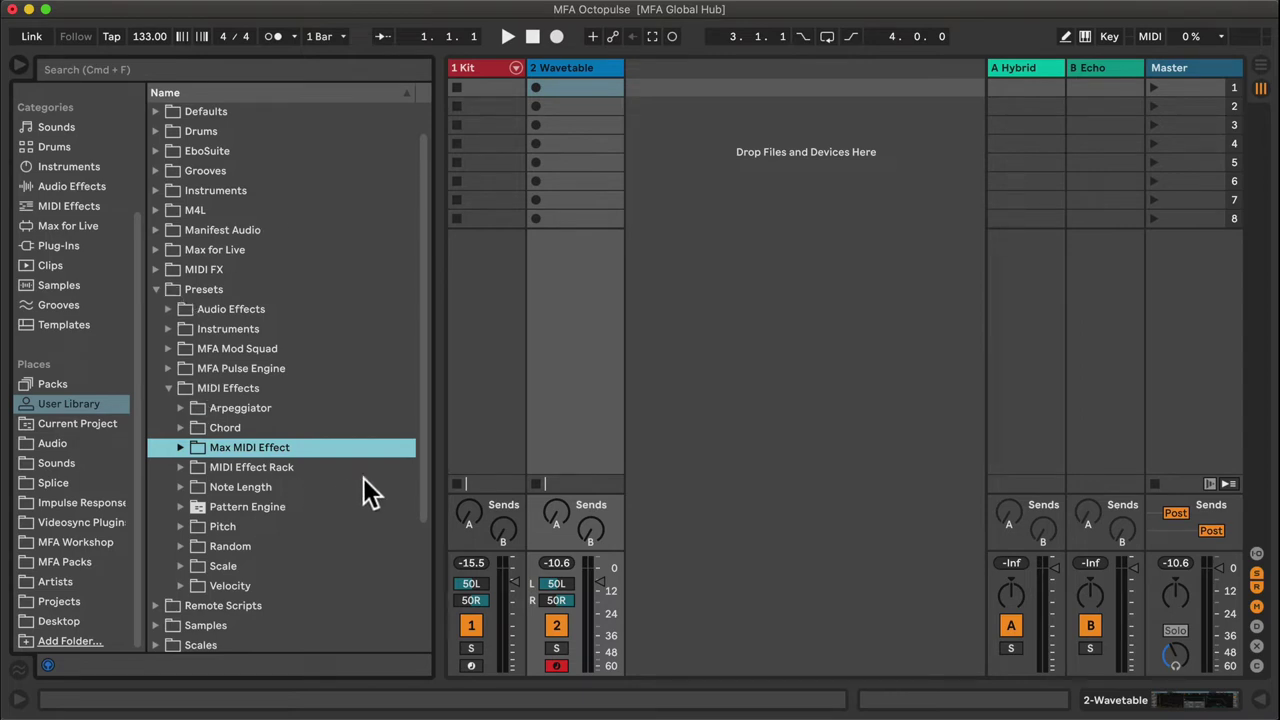
pyautogui.press('super+Tab')
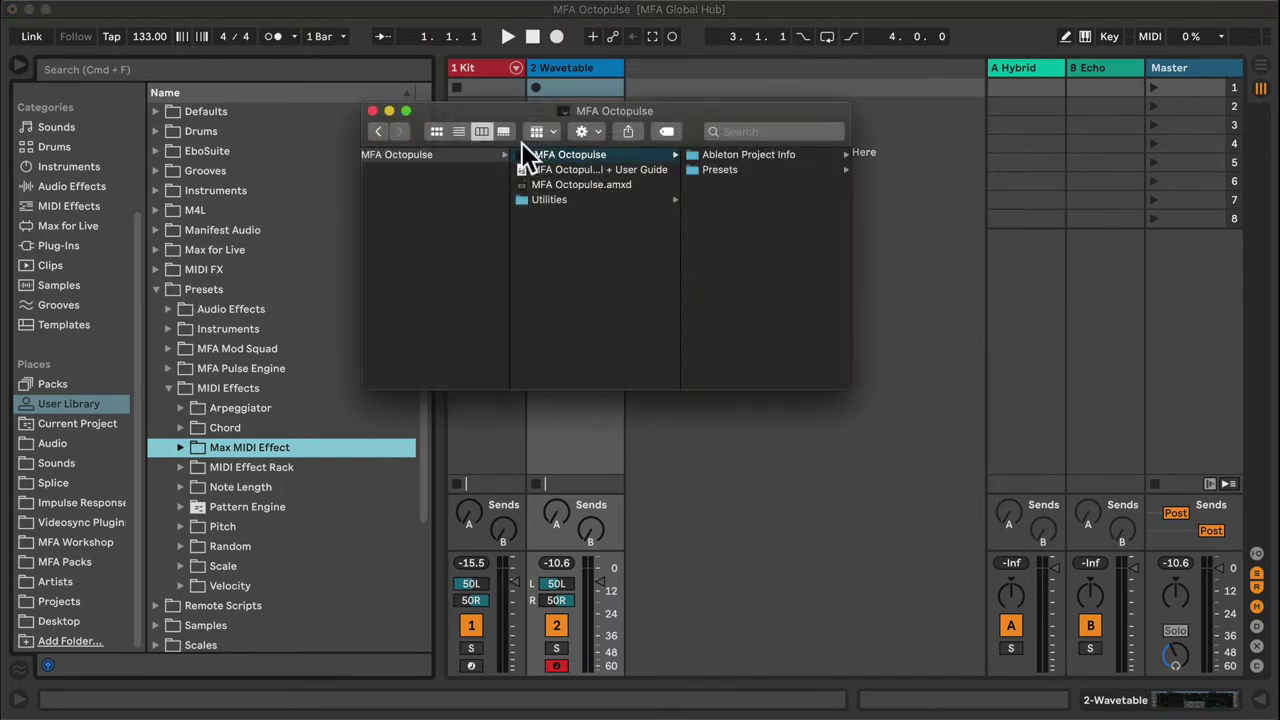
pyautogui.moveTo(519, 150); pyautogui.dragTo(234, 445)
# - Expand MFA Octopulse > Presets > MIDI Effects > Max MIDI Effect and show the 2 Wavetable track's devices
pyautogui.click(192, 386)
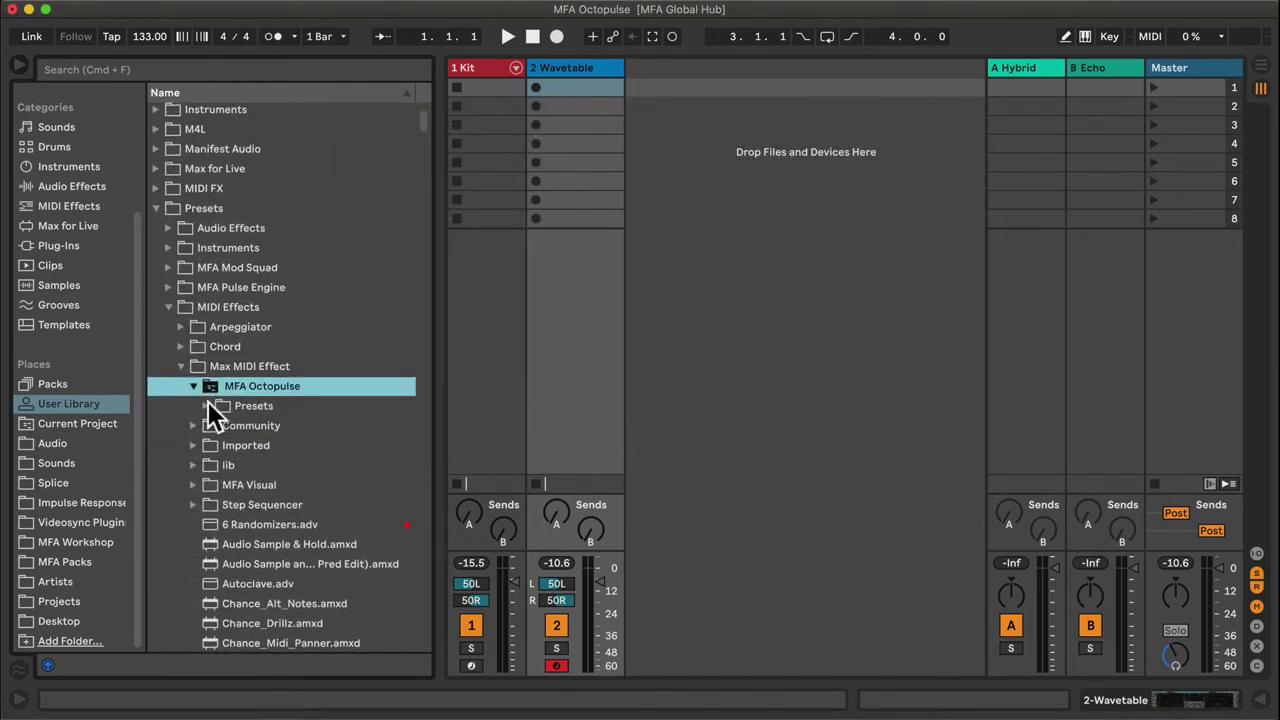
pyautogui.click(207, 405)
pyautogui.click(218, 425)
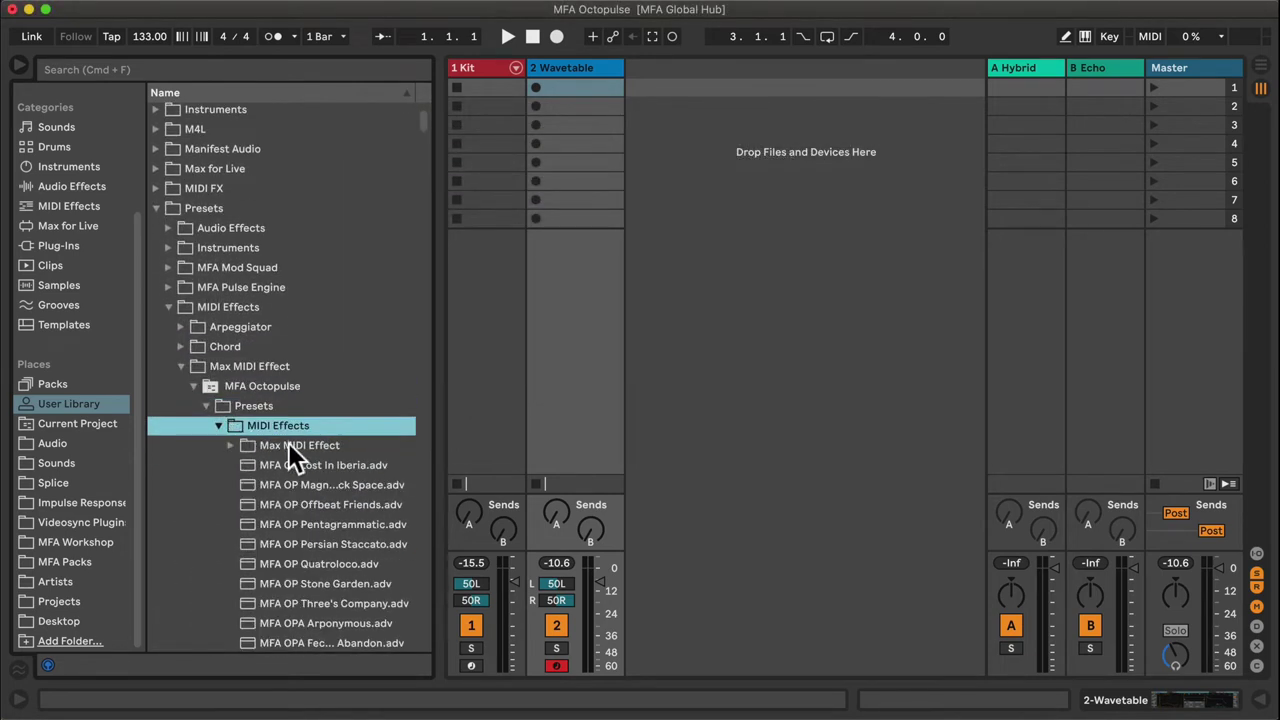
pyautogui.scroll(-5, 288, 442)
pyautogui.click(232, 305)
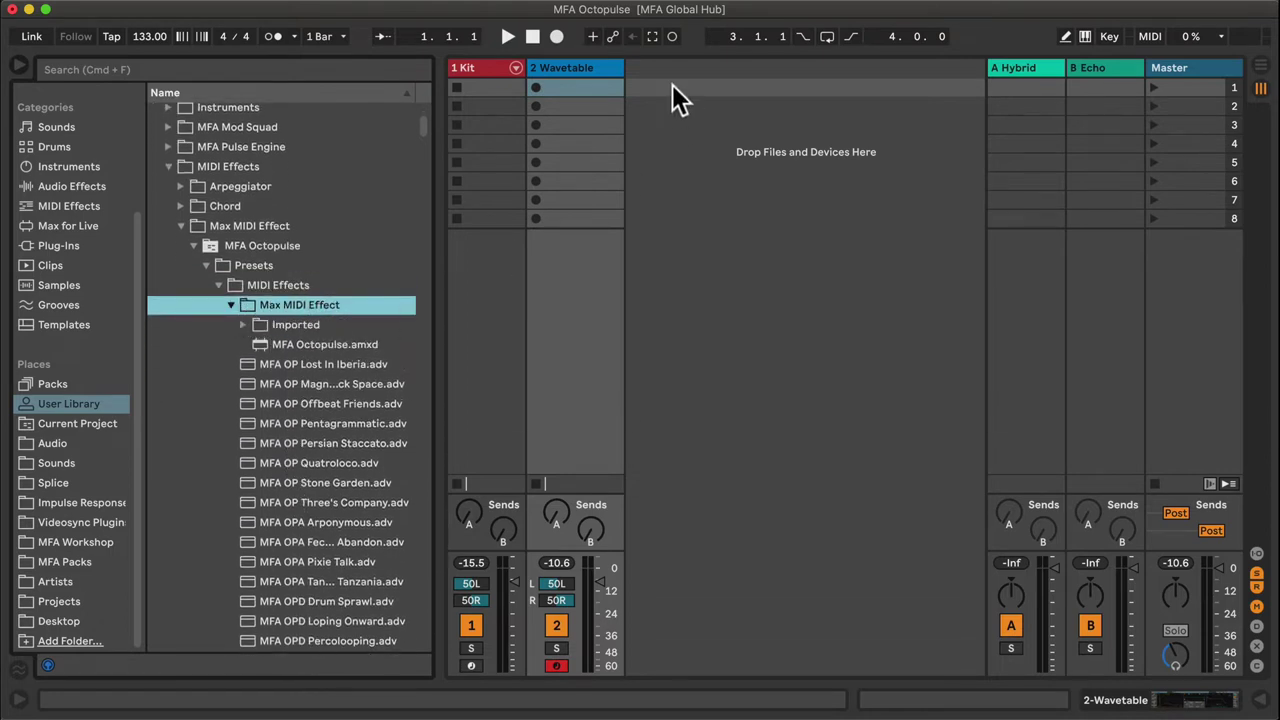
pyautogui.doubleClick(598, 70)
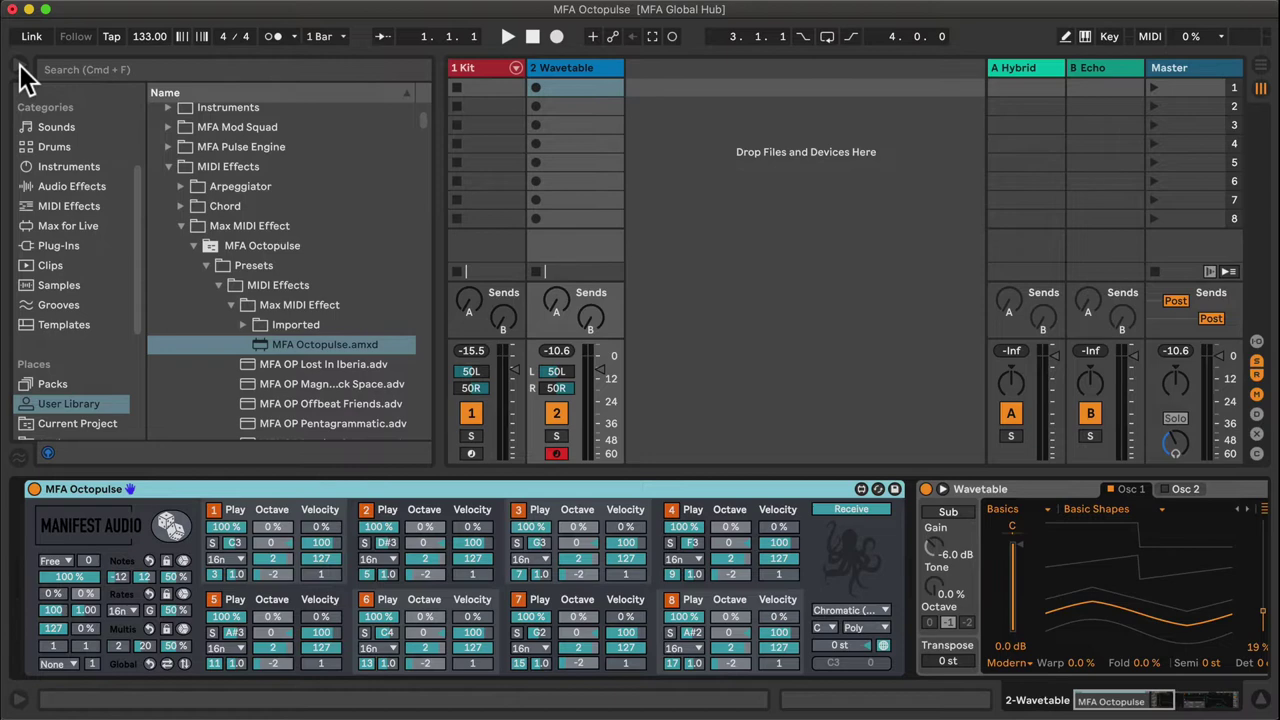
# - Hide the browser to widen the Session View
pyautogui.click(18, 64)
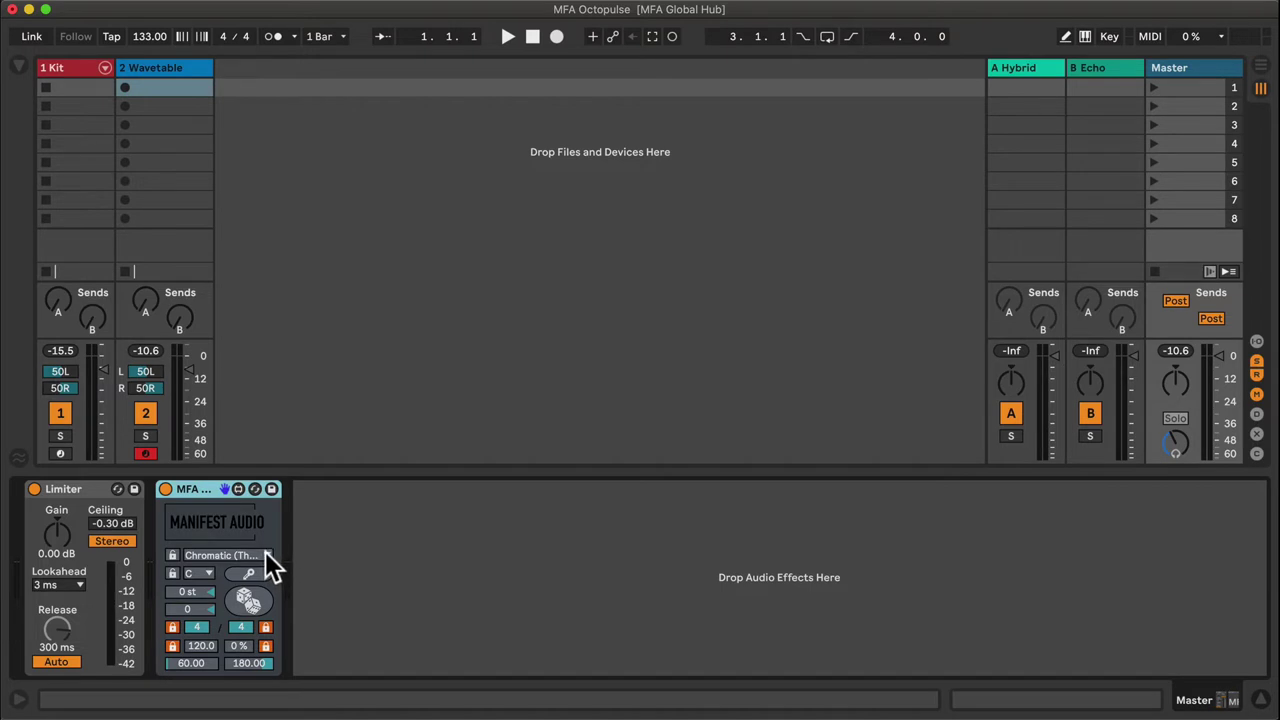
# - Set the Master's MFA Global Hub scale to Aeolian (Minor), keeping key C
pyautogui.click(160, 69)
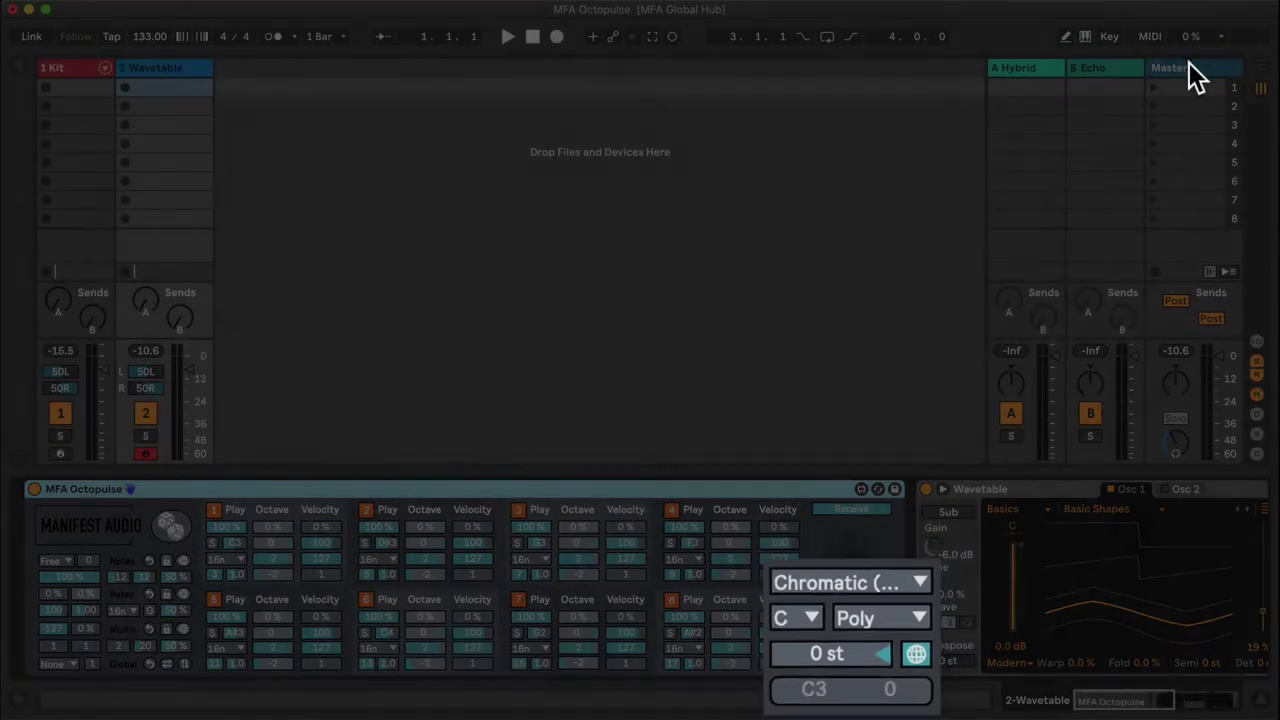
pyautogui.click(1185, 68)
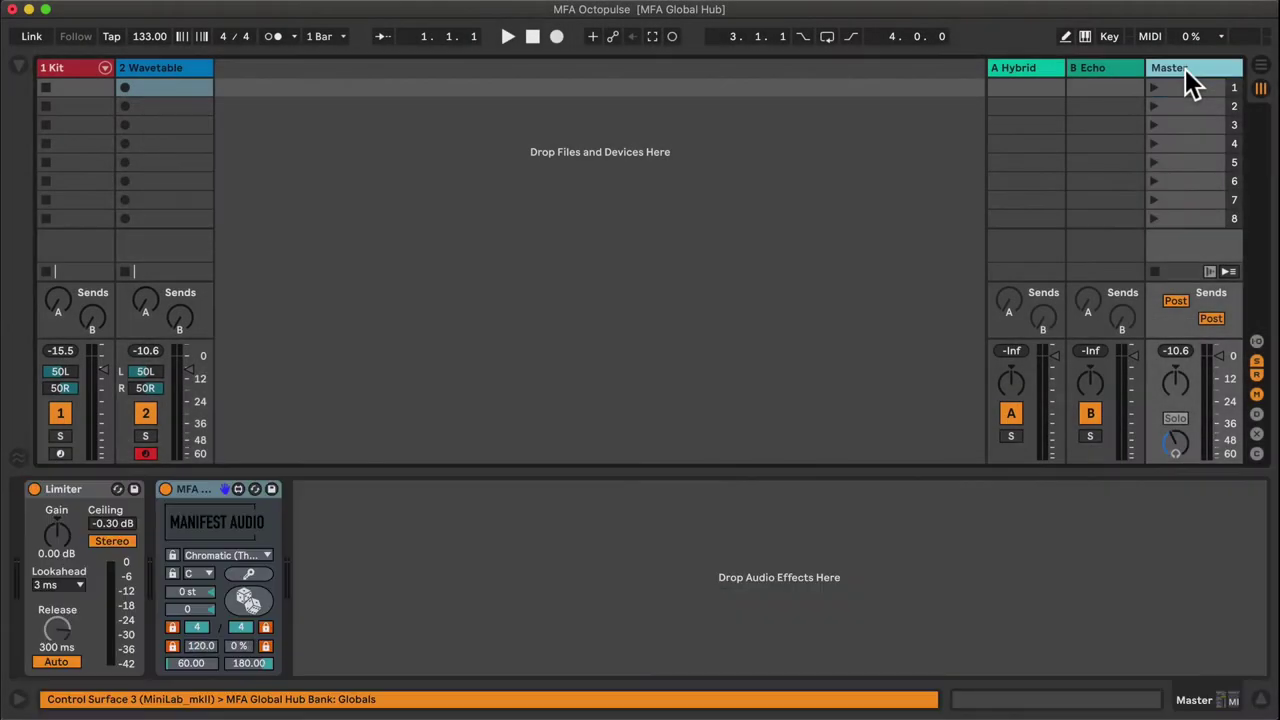
pyautogui.click(251, 553)
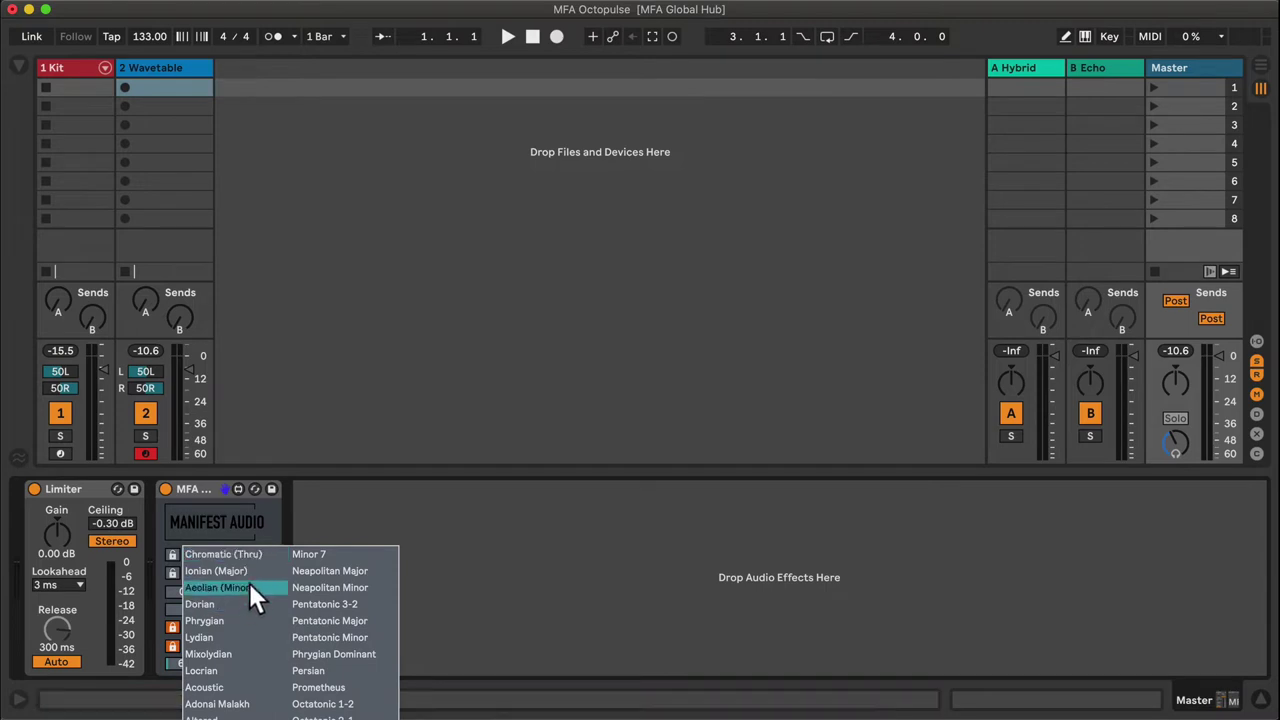
pyautogui.click(249, 584)
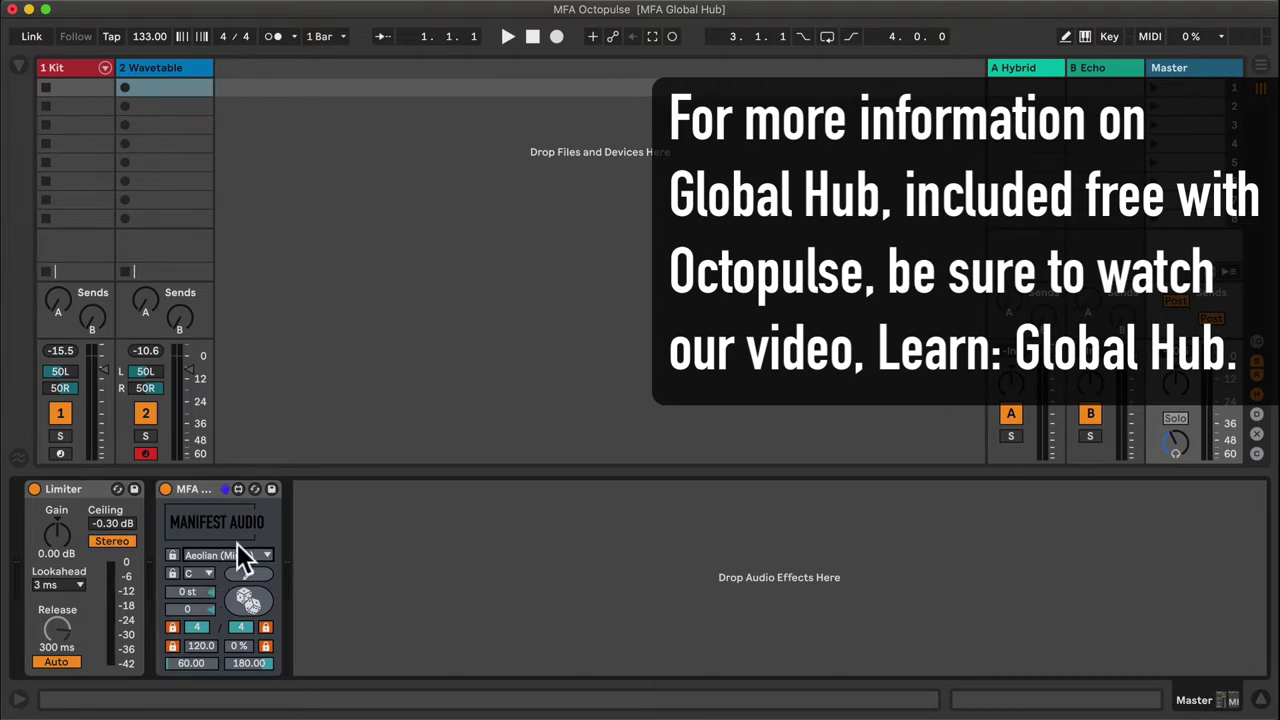
# - Start playback and lower the song tempo to 116, then to 112 BPM
pyautogui.click(192, 71)
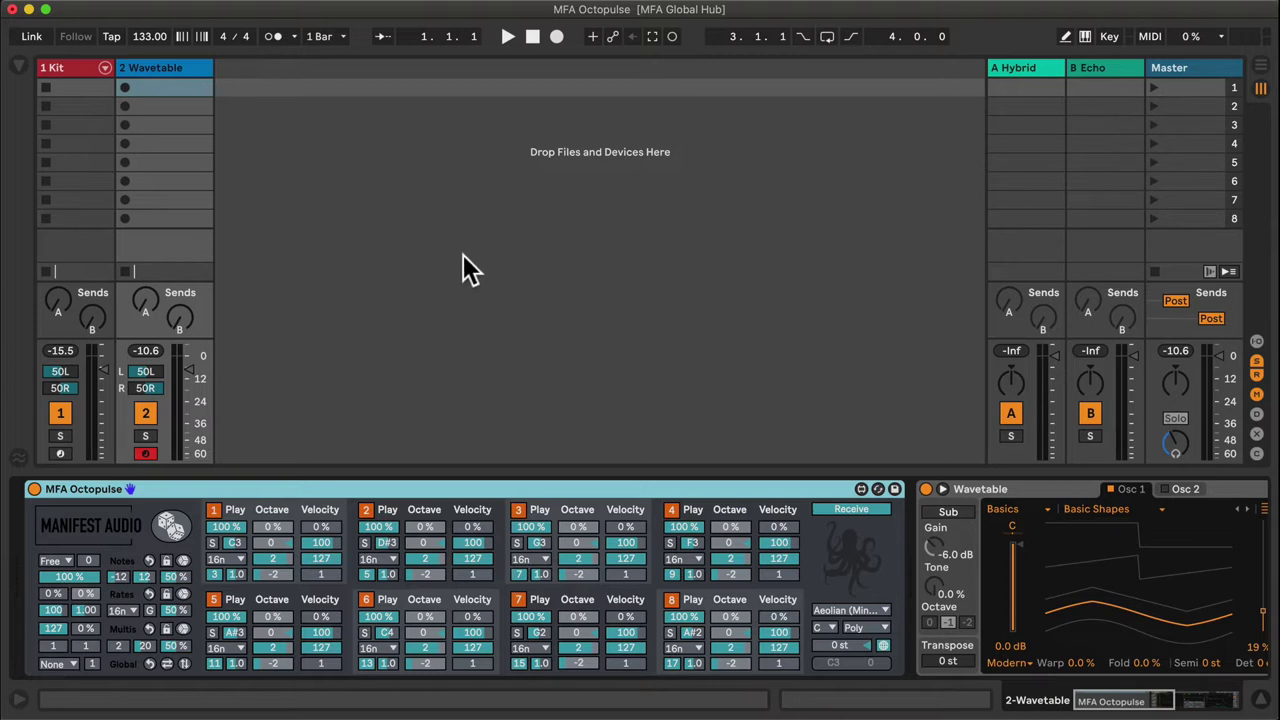
pyautogui.click(507, 38)
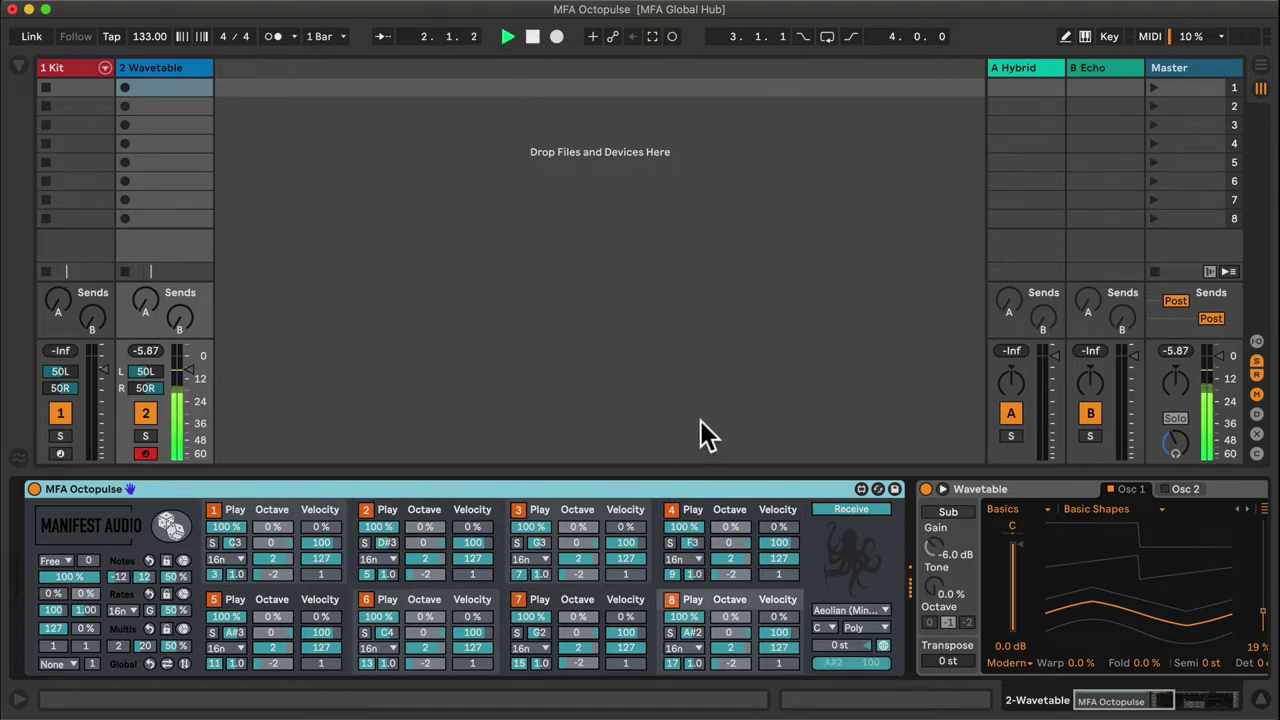
pyautogui.click(141, 36)
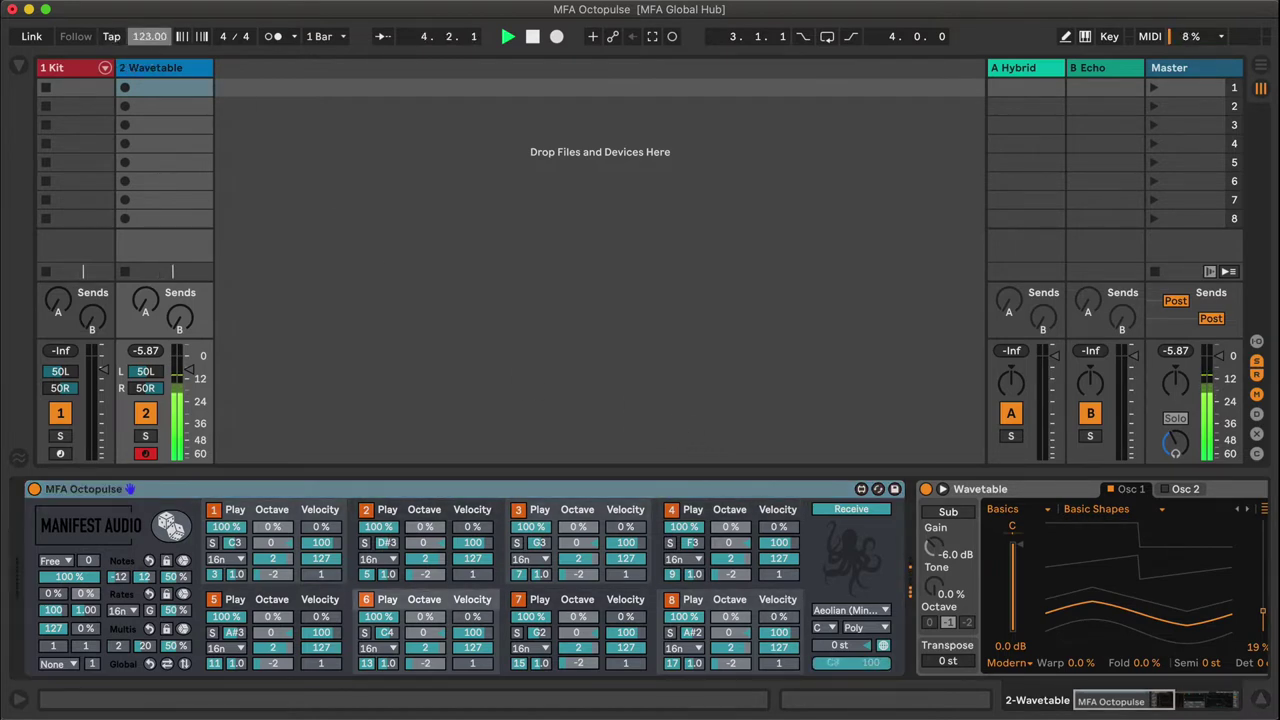
pyautogui.write('116')
pyautogui.press('Return')
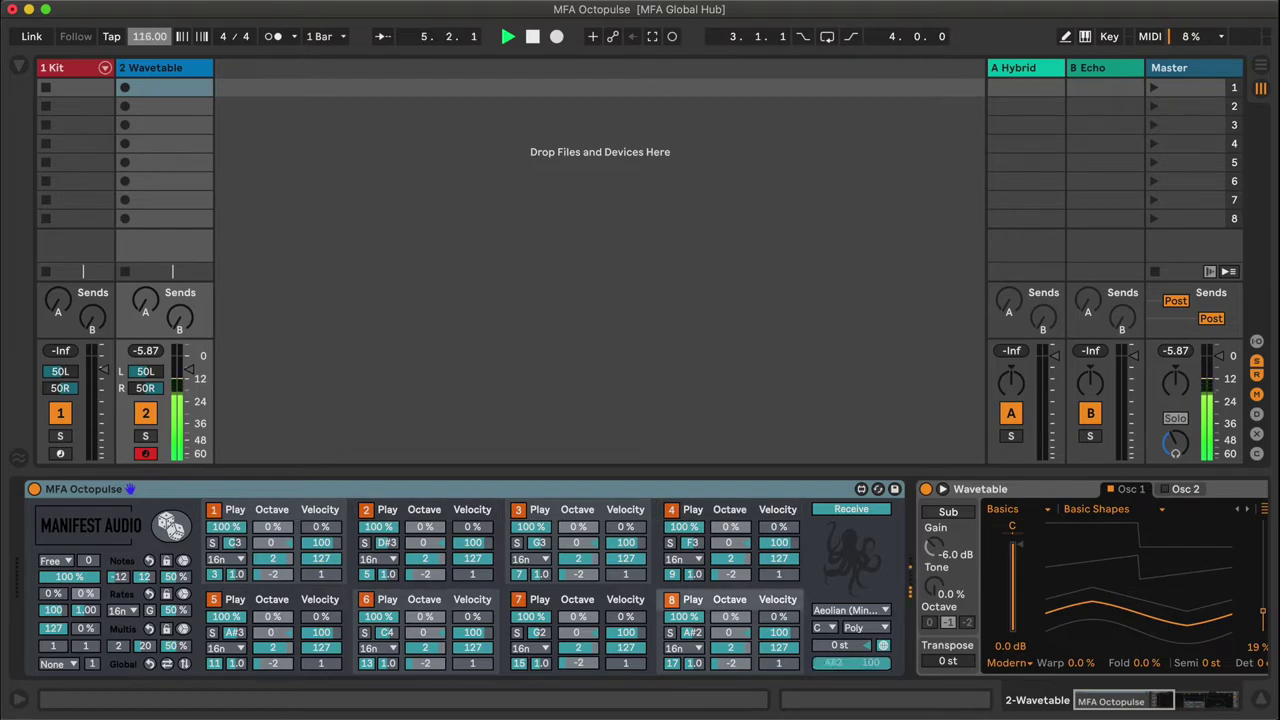
pyautogui.write('112')
pyautogui.press('Return')
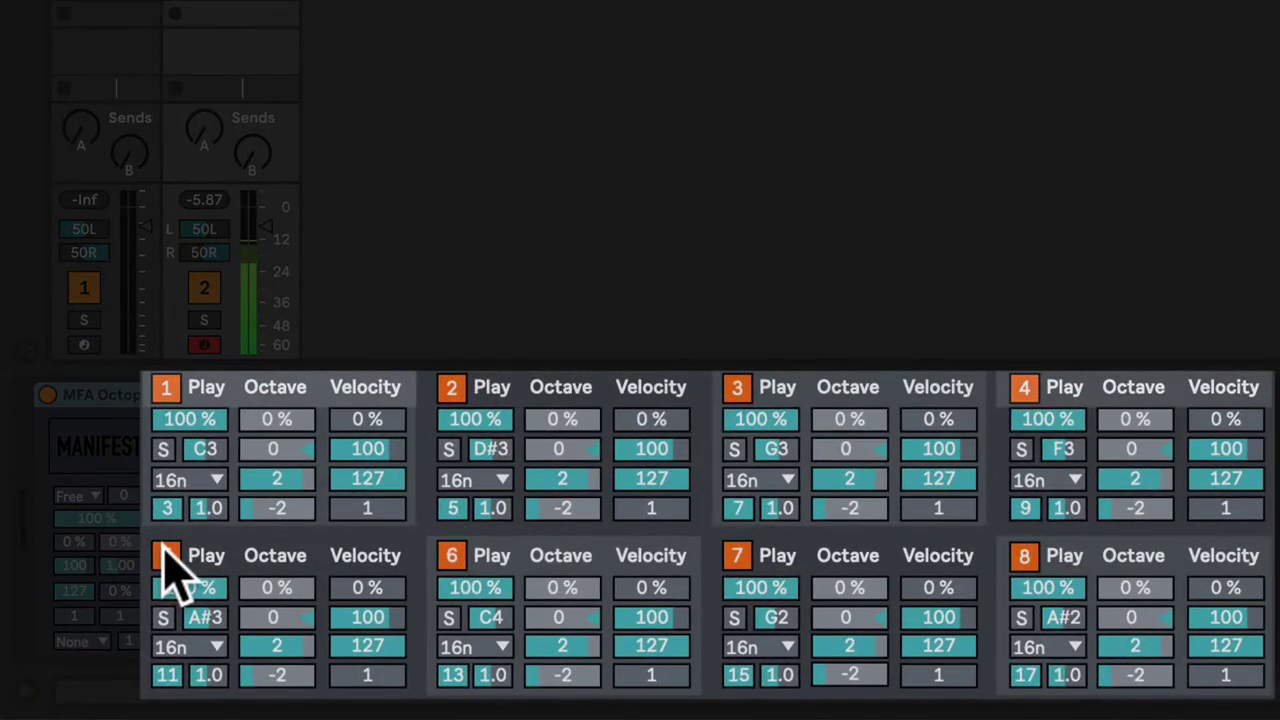
# - Disable Octopulse steps 5, 6, 2, 3, 7, 4 and 8, leaving only step 1 active
pyautogui.click(285, 551)
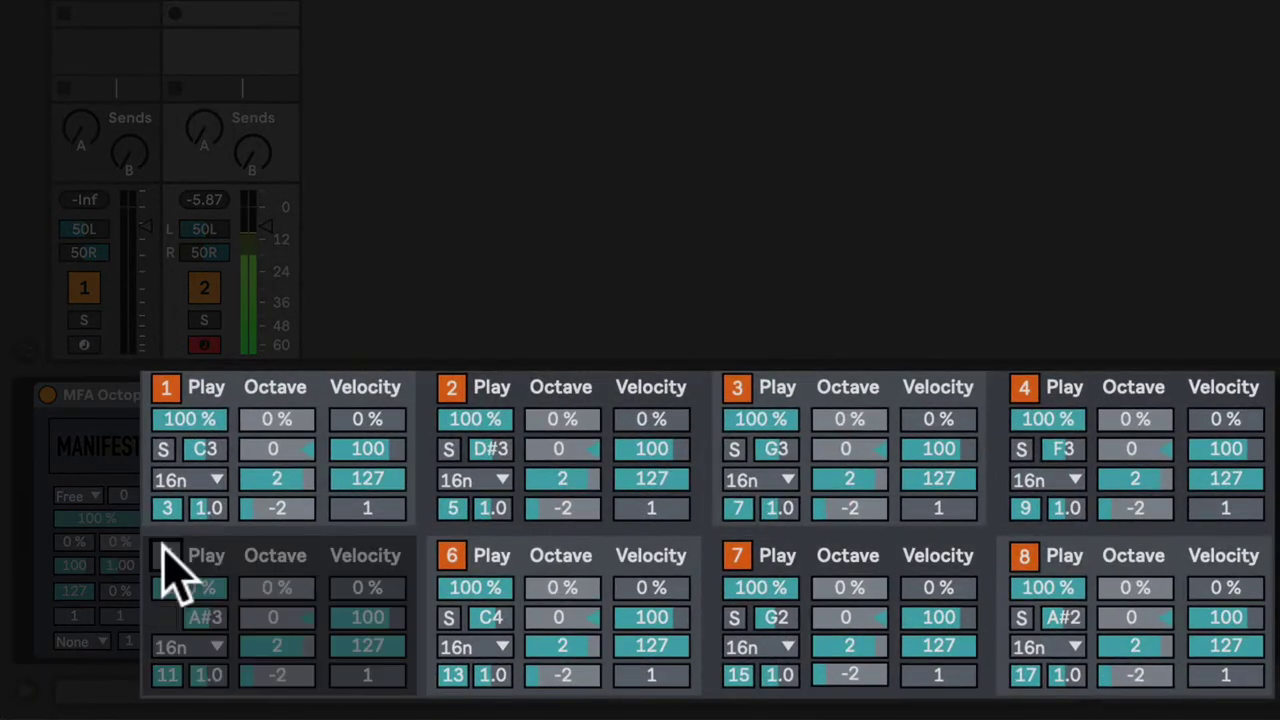
pyautogui.click(451, 556)
pyautogui.click(452, 388)
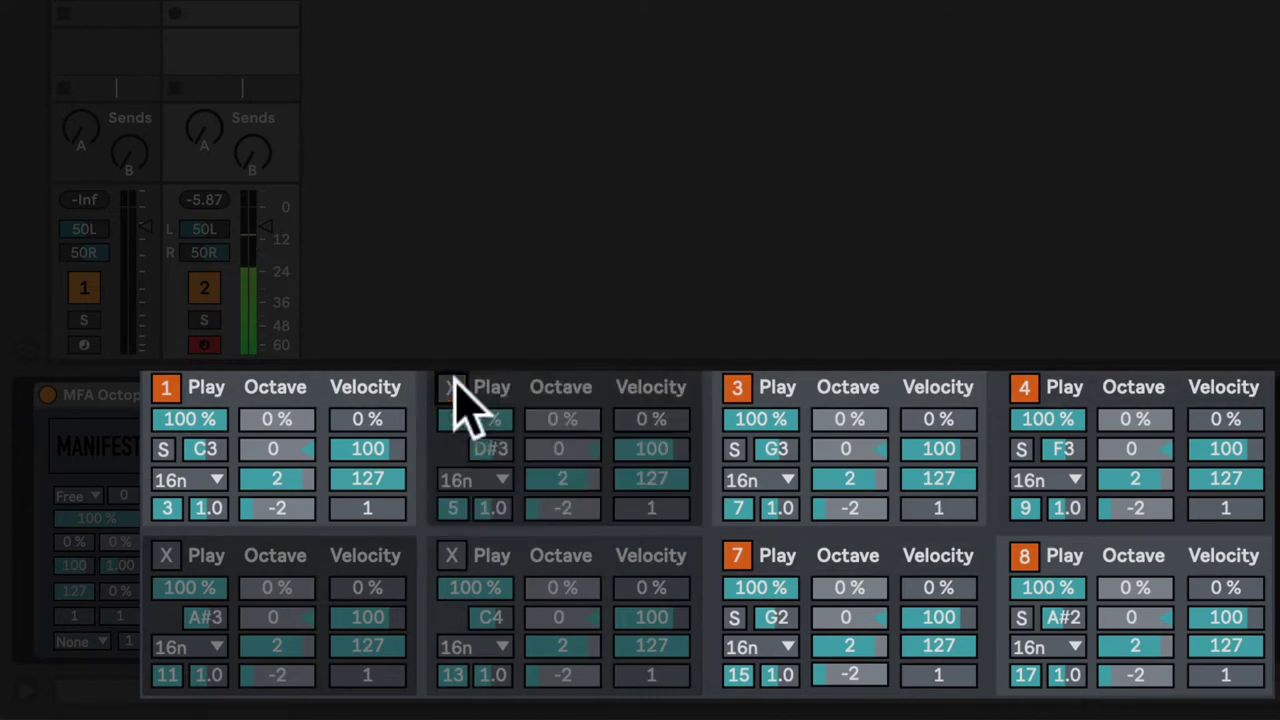
pyautogui.click(737, 387)
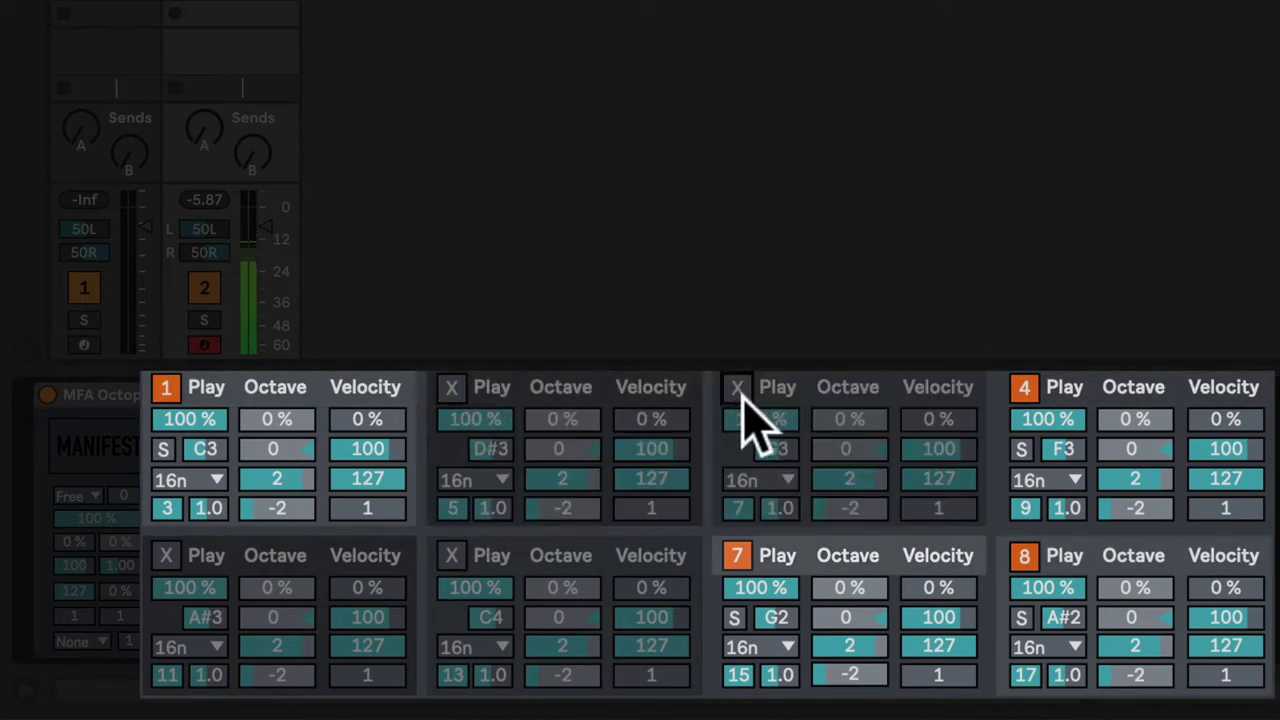
pyautogui.click(736, 556)
pyautogui.click(1025, 386)
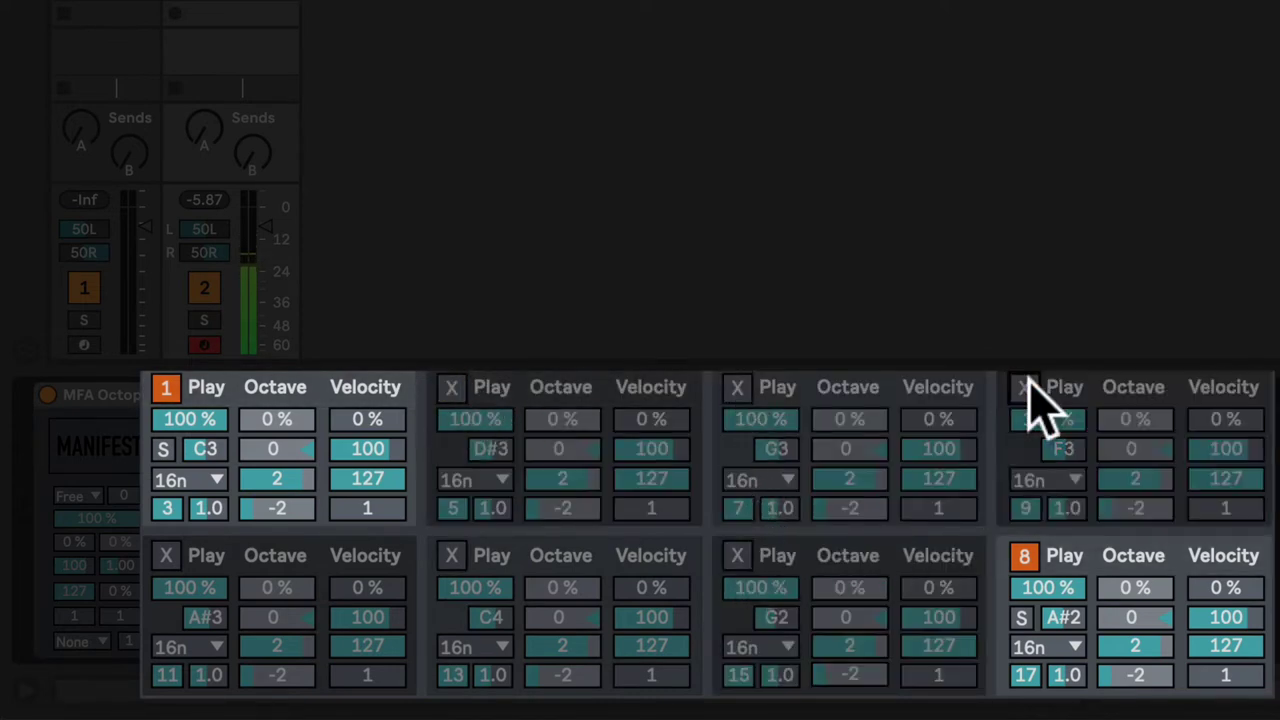
pyautogui.click(1024, 556)
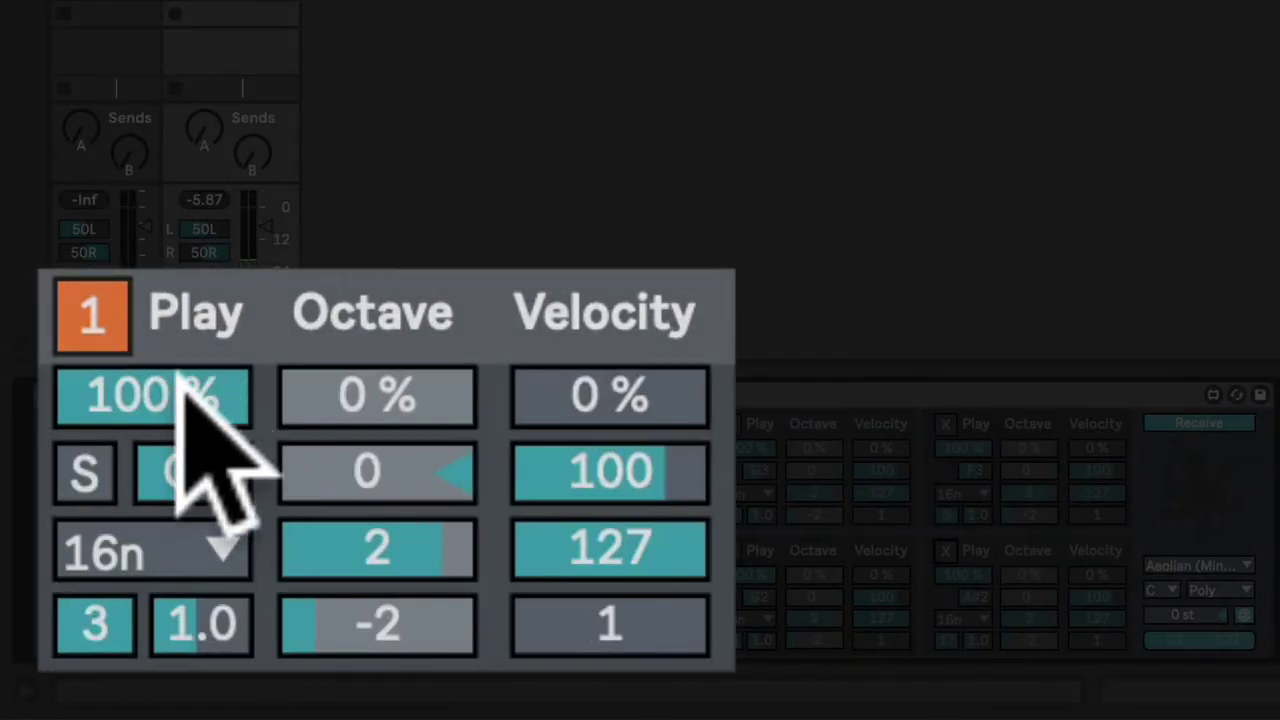
# - Vary step 1's play chance and note, ending at 100% on C3 with S enabled
pyautogui.moveTo(180, 380); pyautogui.dragTo(180, 424)
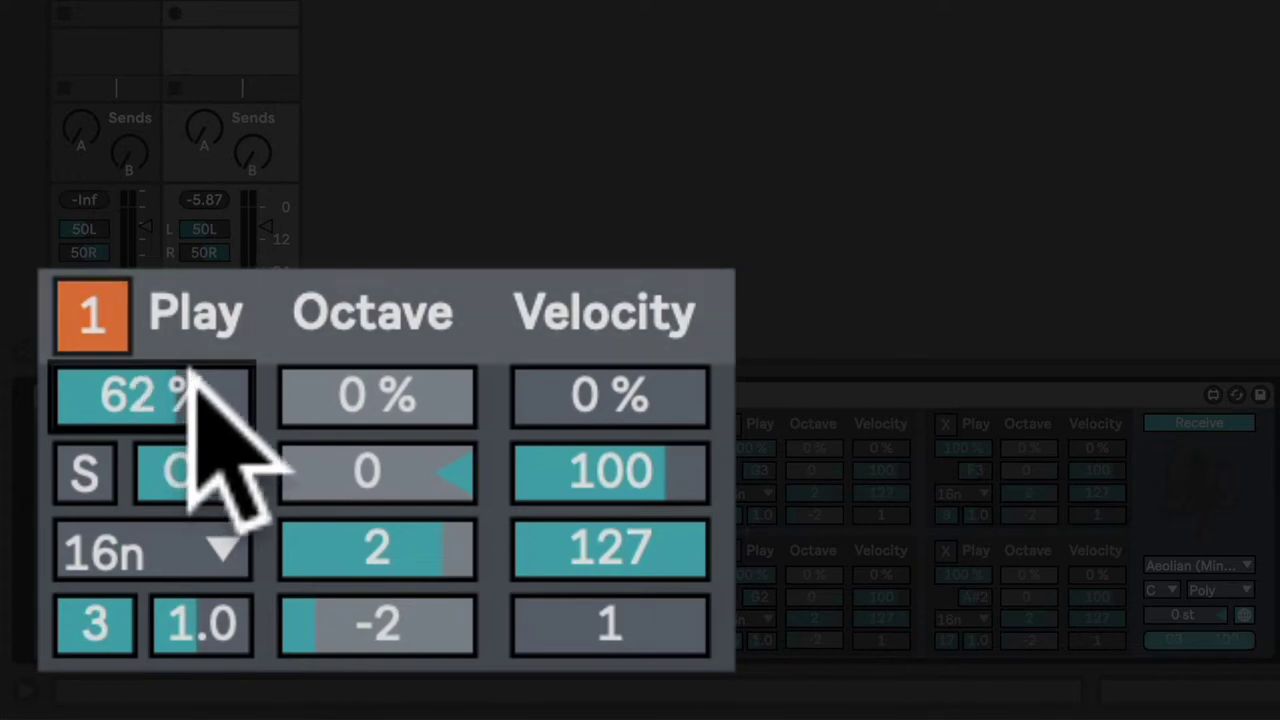
pyautogui.moveTo(189, 376); pyautogui.dragTo(206, 466)
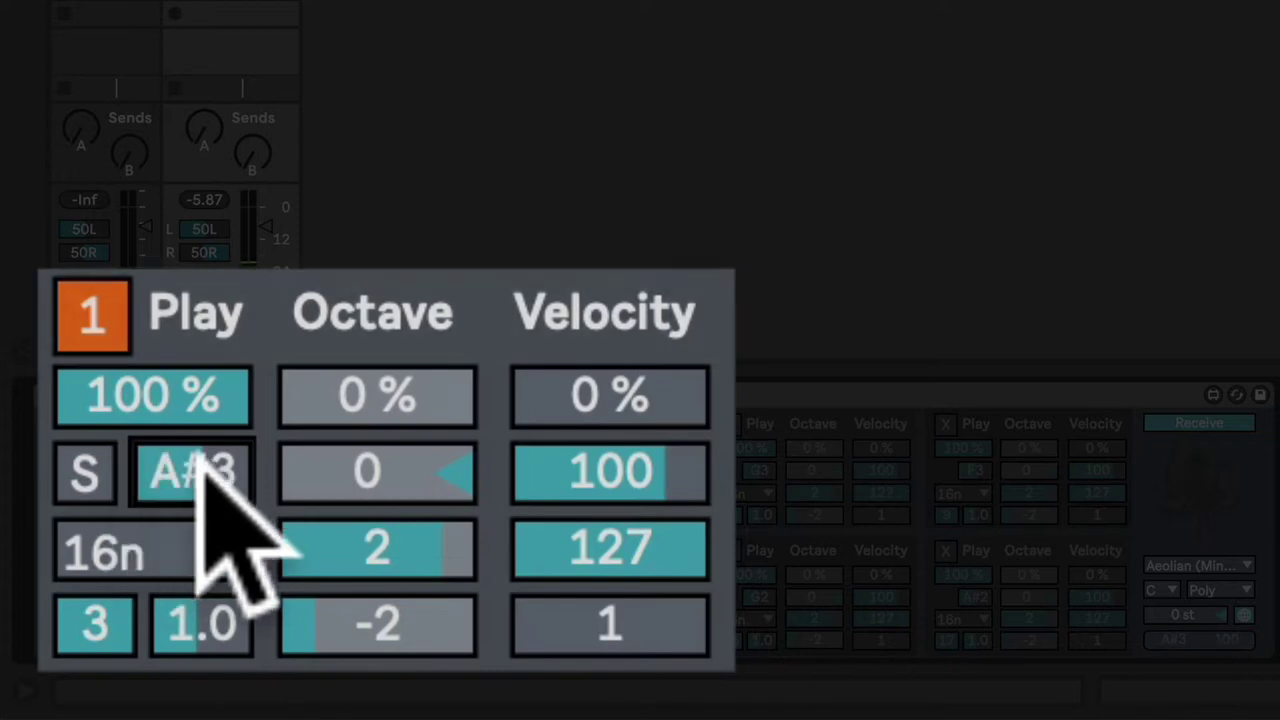
pyautogui.moveTo(200, 460)
pyautogui.mouseDown()
pyautogui.moveTo(200, 524)
pyautogui.moveTo(193, 457)
pyautogui.mouseUp()
pyautogui.scroll(1, 195, 460)
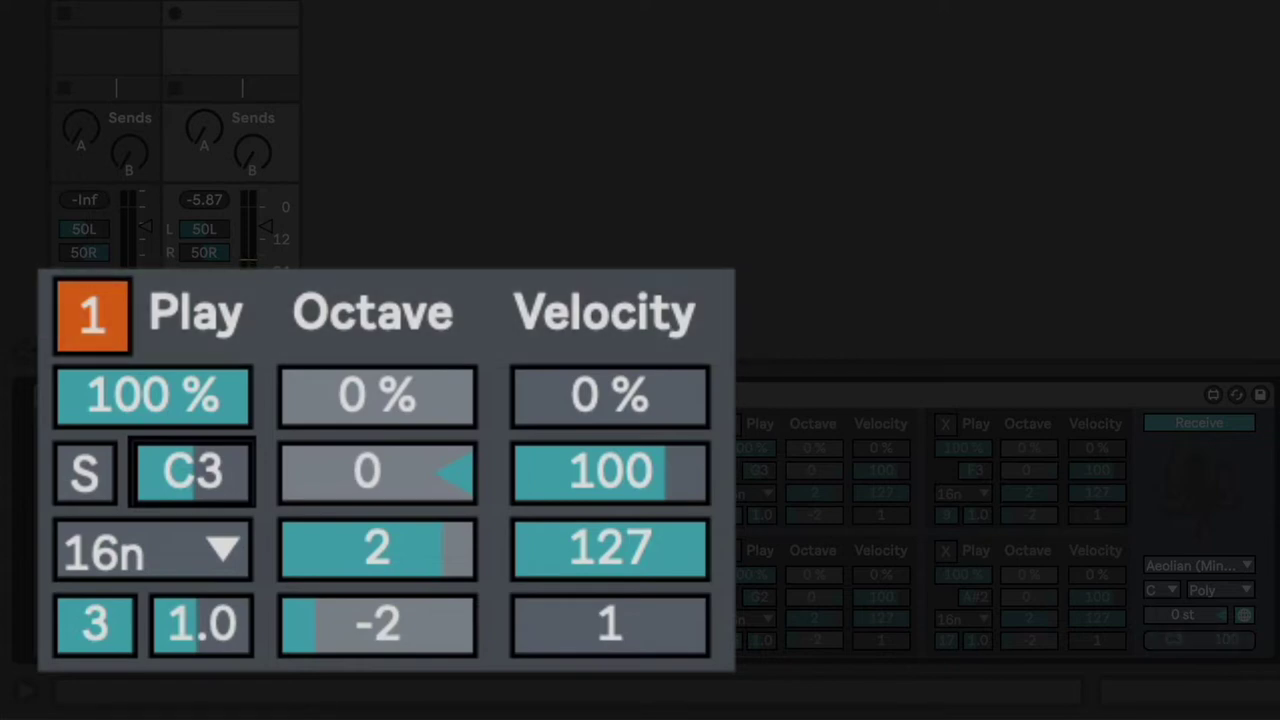
pyautogui.click(72, 466)
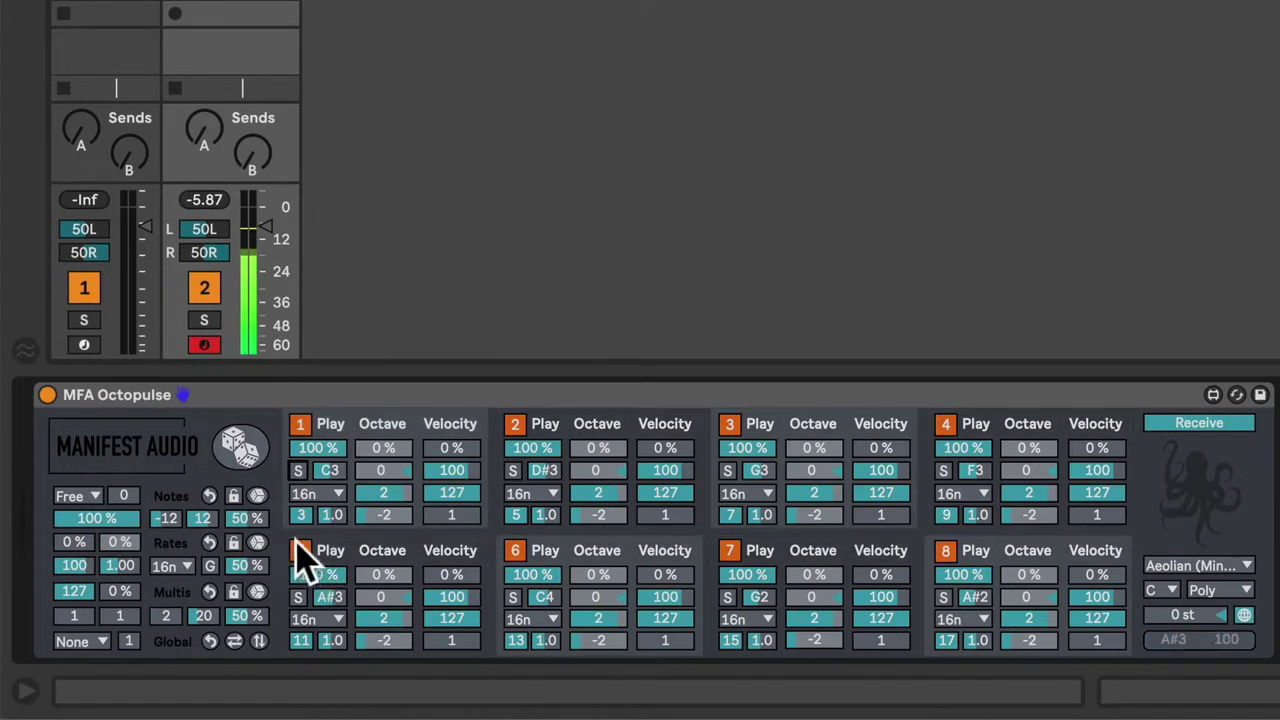
# - Disable Octopulse steps 5, 6, 2, 3, 7, 8 and 4 again so only step 1 plays
pyautogui.click(300, 550)
pyautogui.click(514, 551)
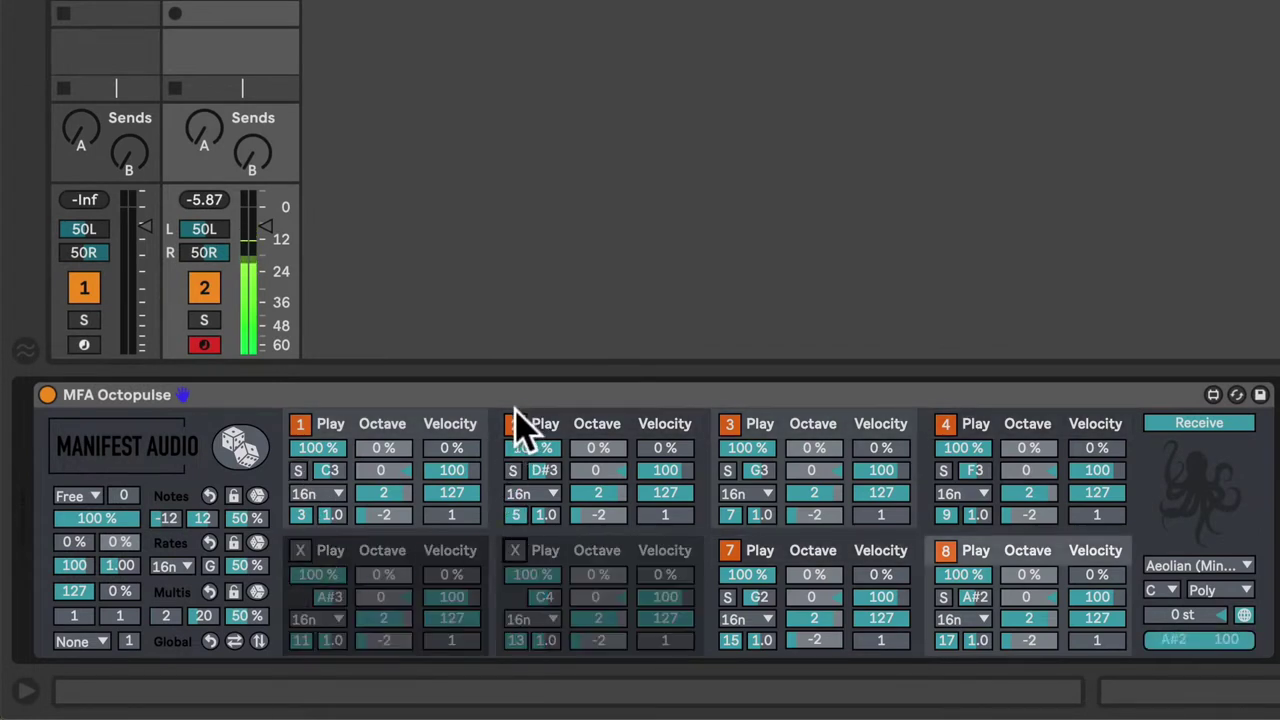
pyautogui.click(518, 426)
pyautogui.click(731, 426)
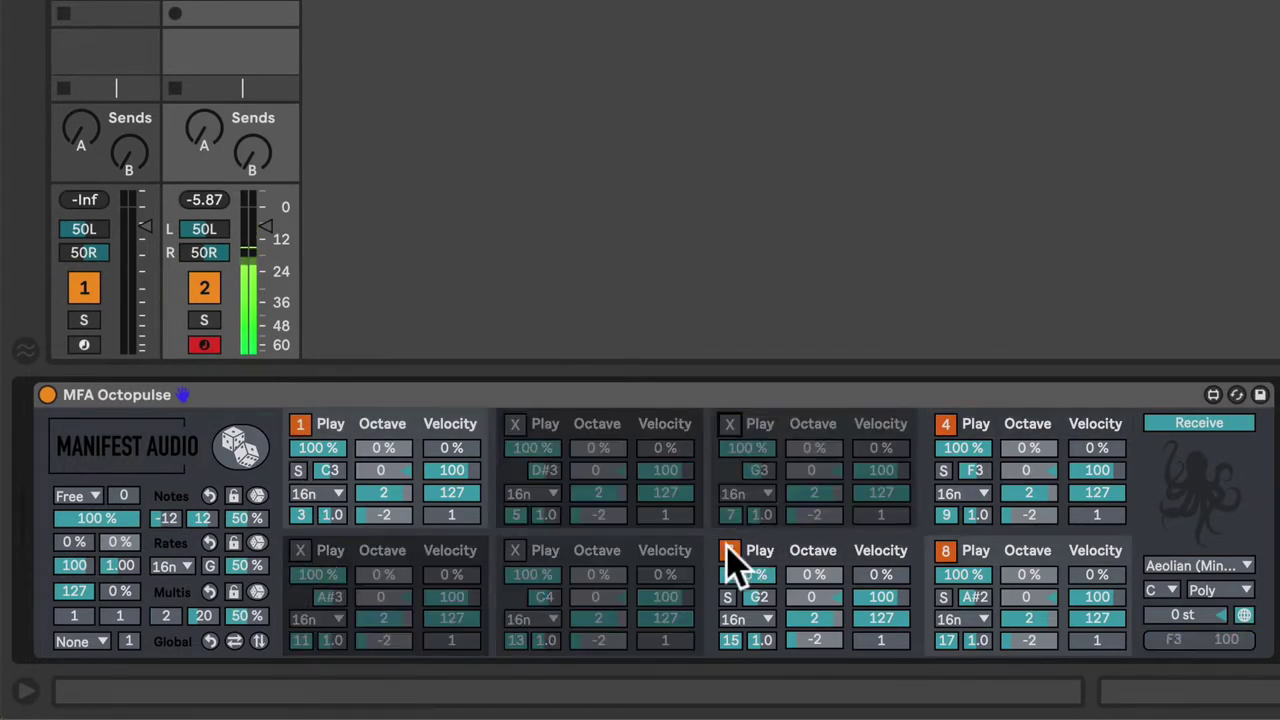
pyautogui.click(730, 551)
pyautogui.click(945, 551)
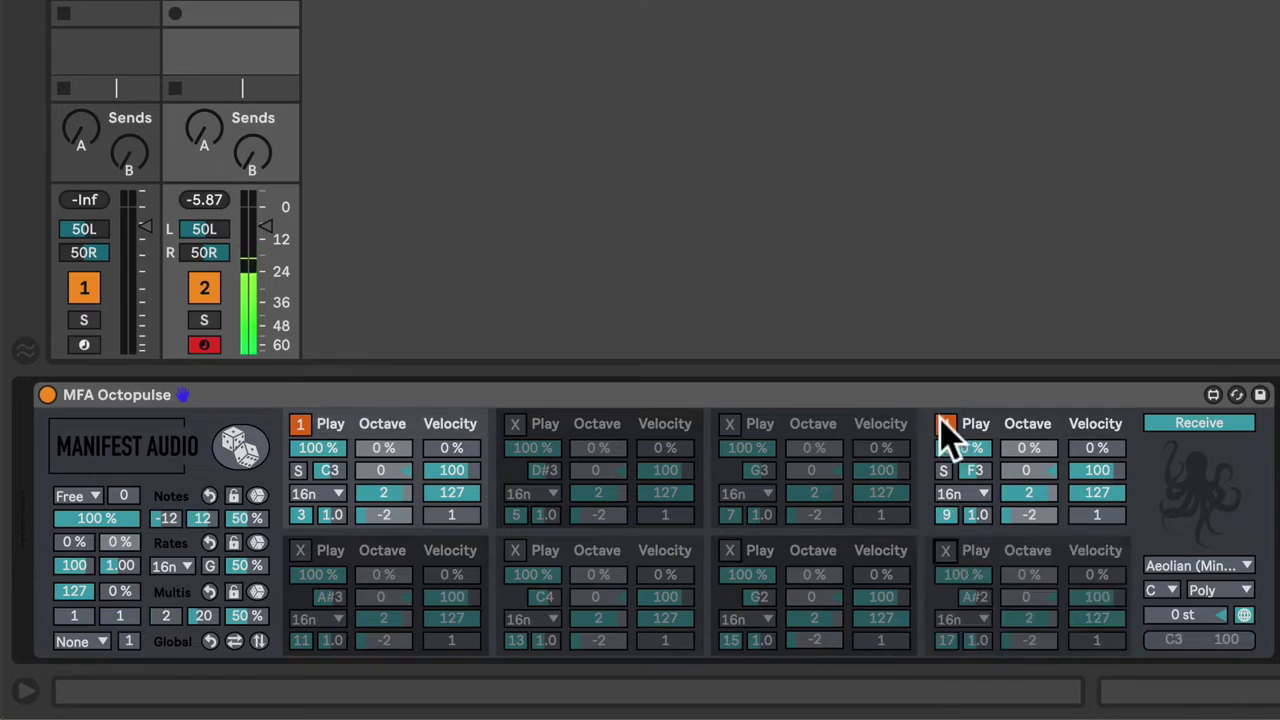
pyautogui.click(945, 424)
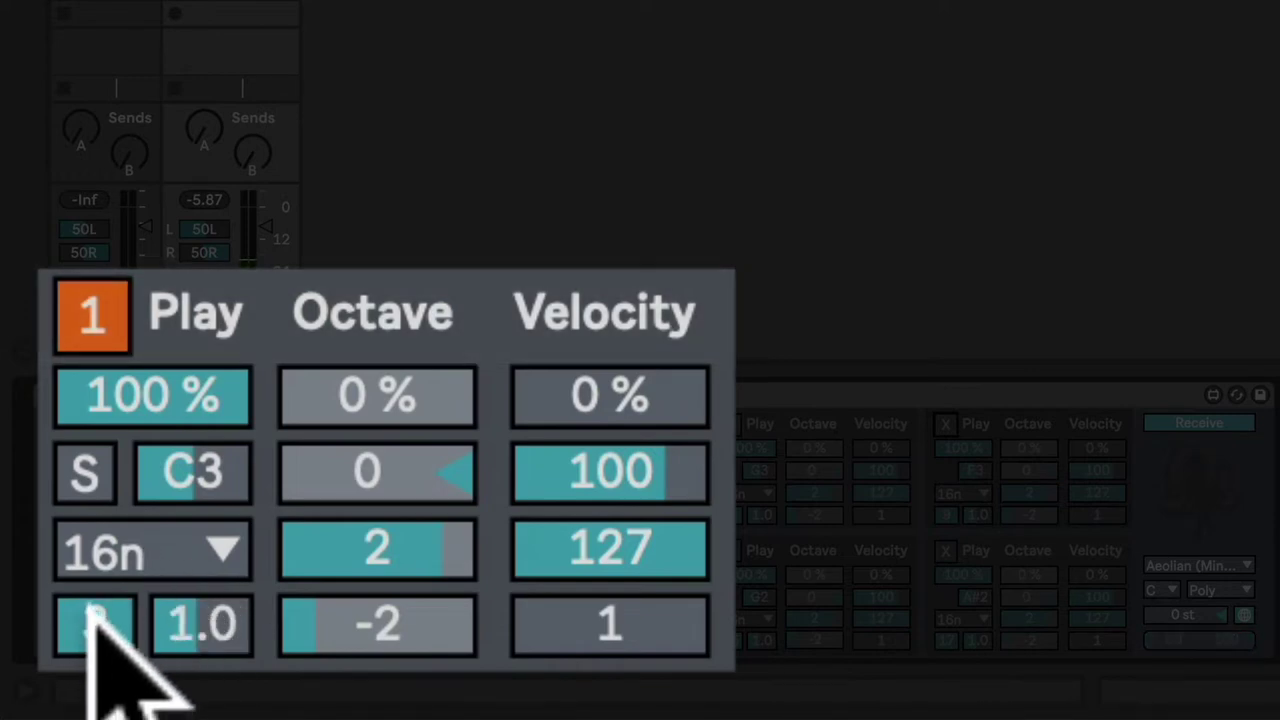
# - Change lane 1's rate from 16n to 8n with its count value at 3
pyautogui.moveTo(90, 612); pyautogui.dragTo(90, 654)
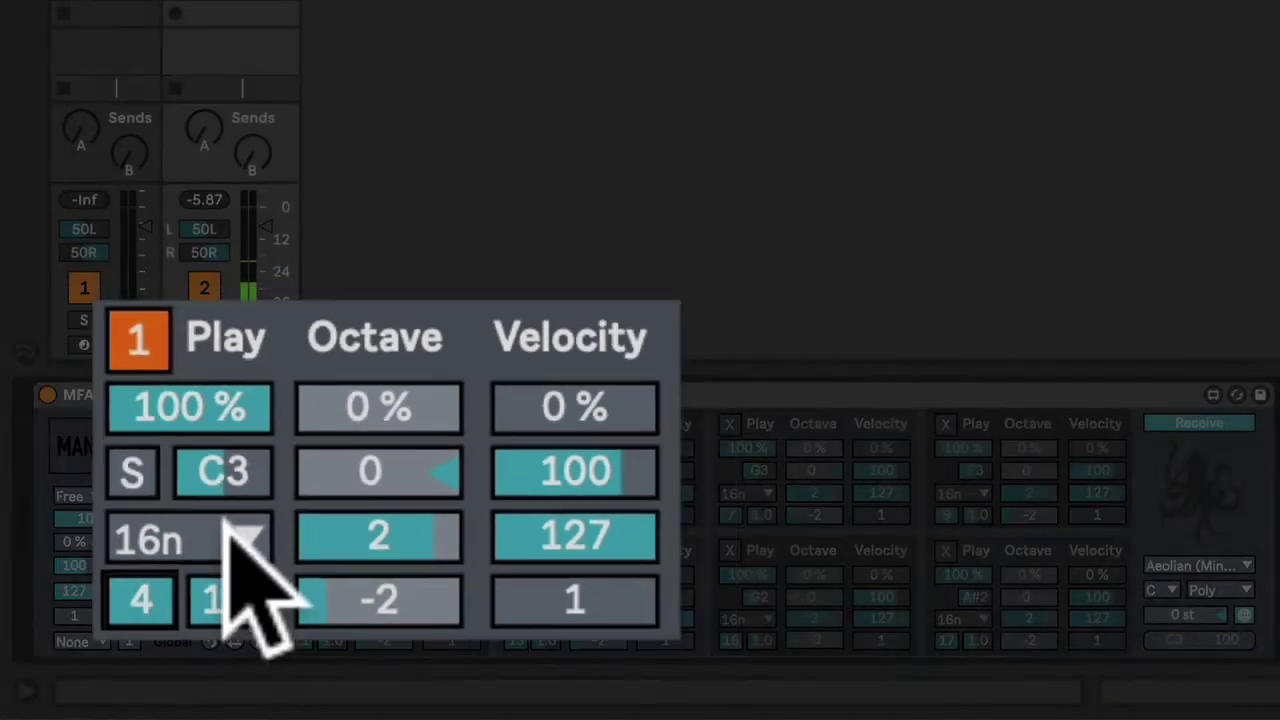
pyautogui.click(222, 548)
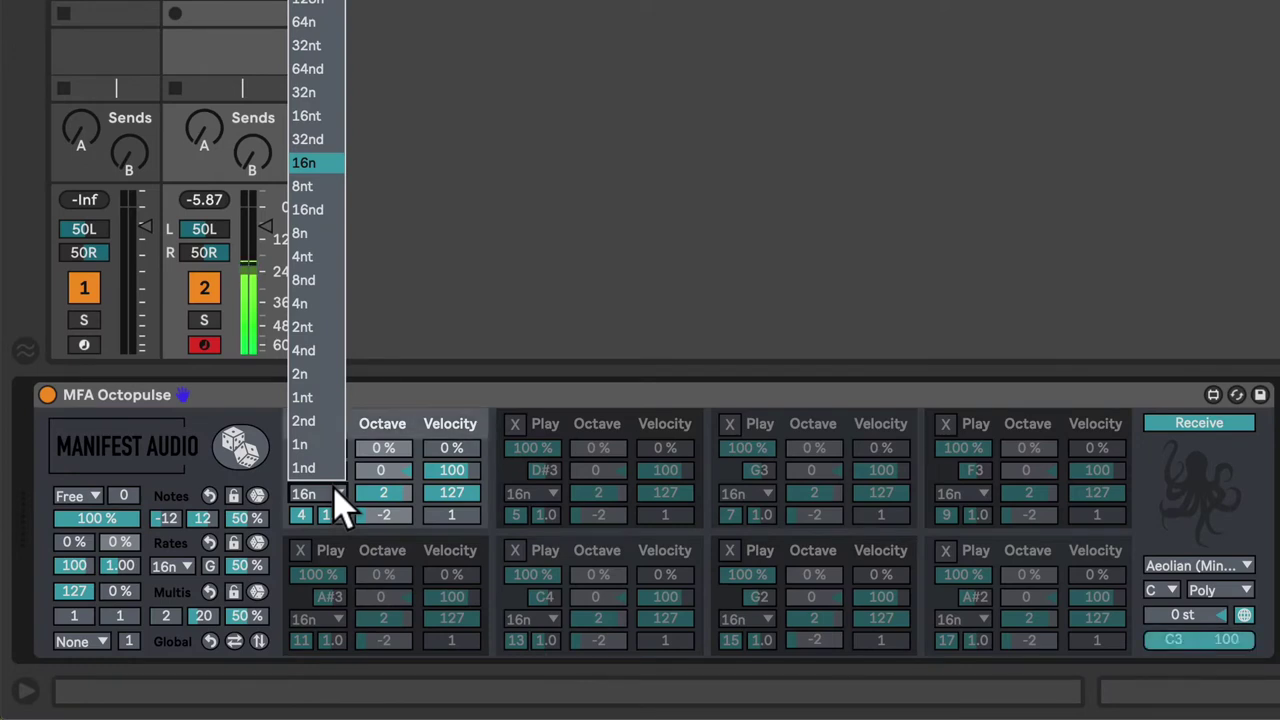
pyautogui.click(305, 233)
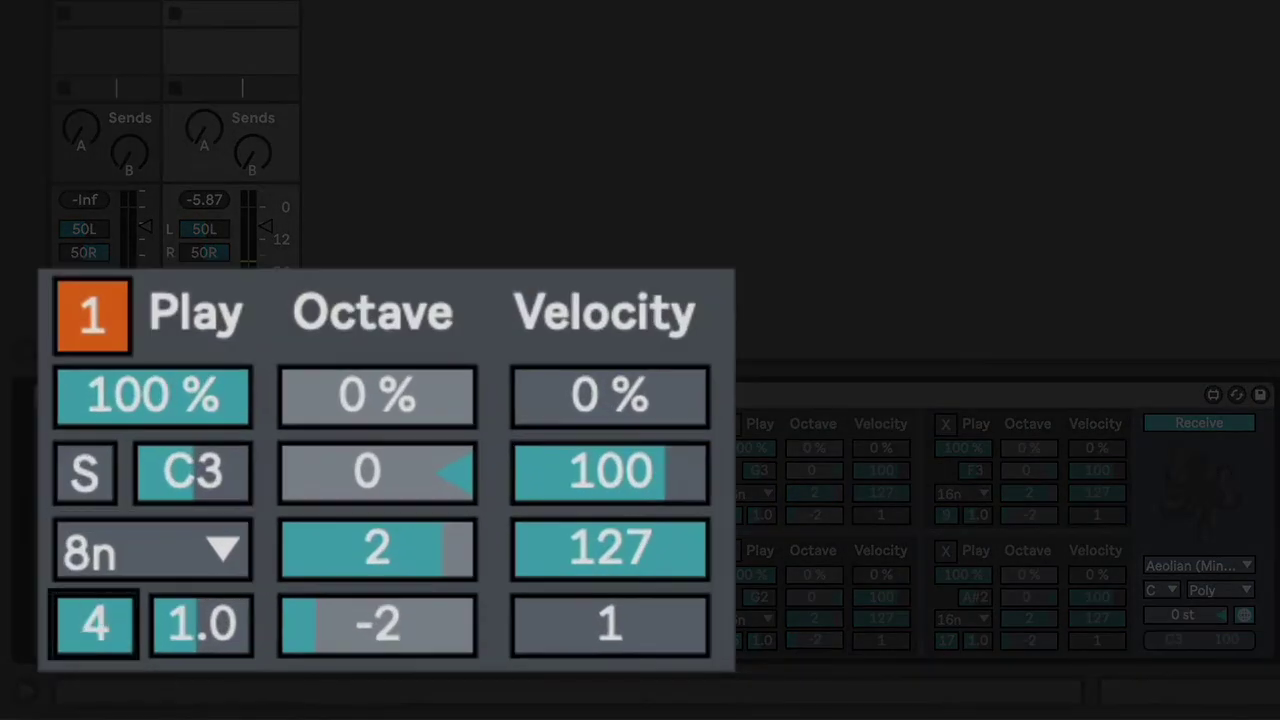
pyautogui.moveTo(90, 622); pyautogui.dragTo(90, 640)
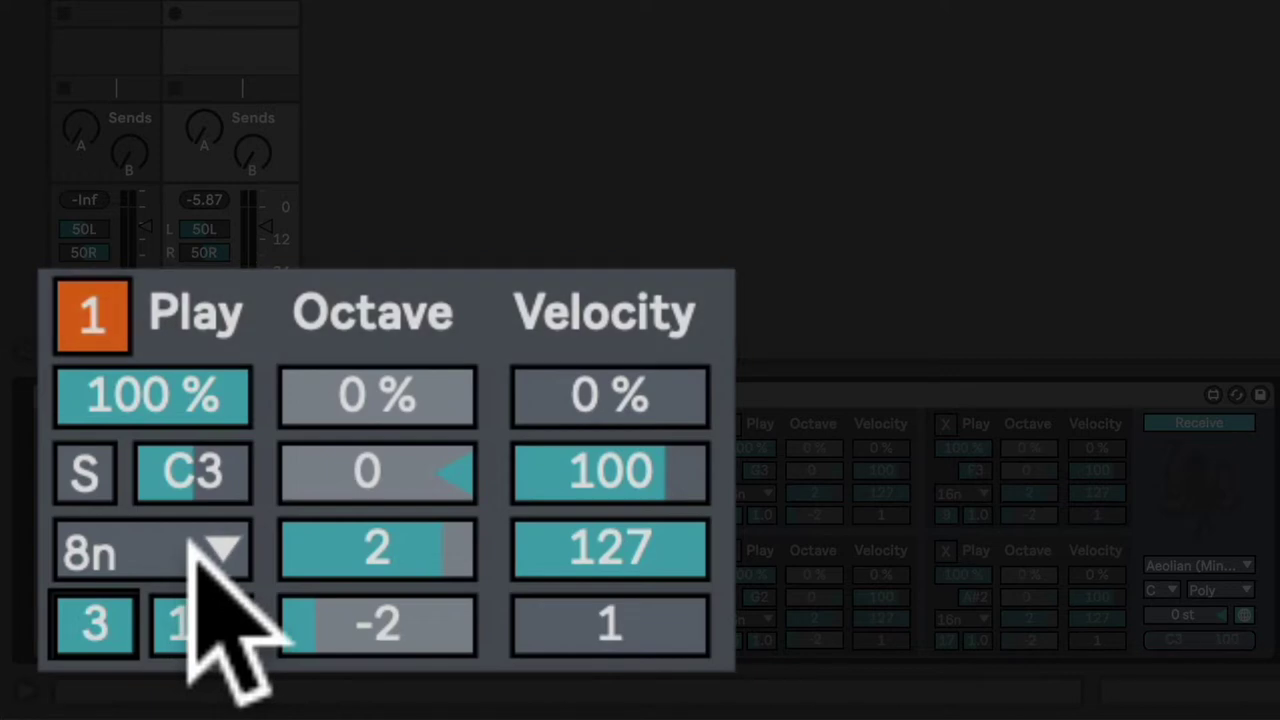
# - Sweep lane 1's rate multiplier from 1.0 up to 1.5, then down to 0.2
pyautogui.click(220, 622)
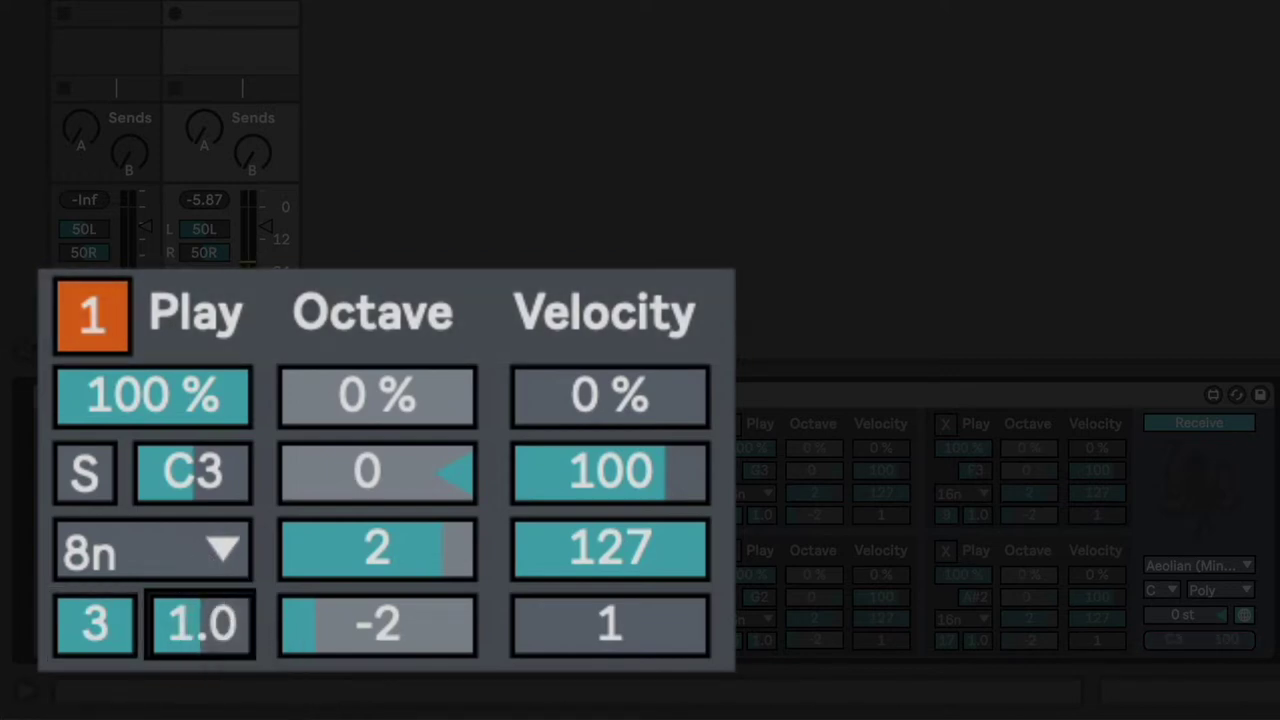
pyautogui.press('Up')
pyautogui.press('Up')
pyautogui.press('Up')
pyautogui.press('Up')
pyautogui.press('Up')
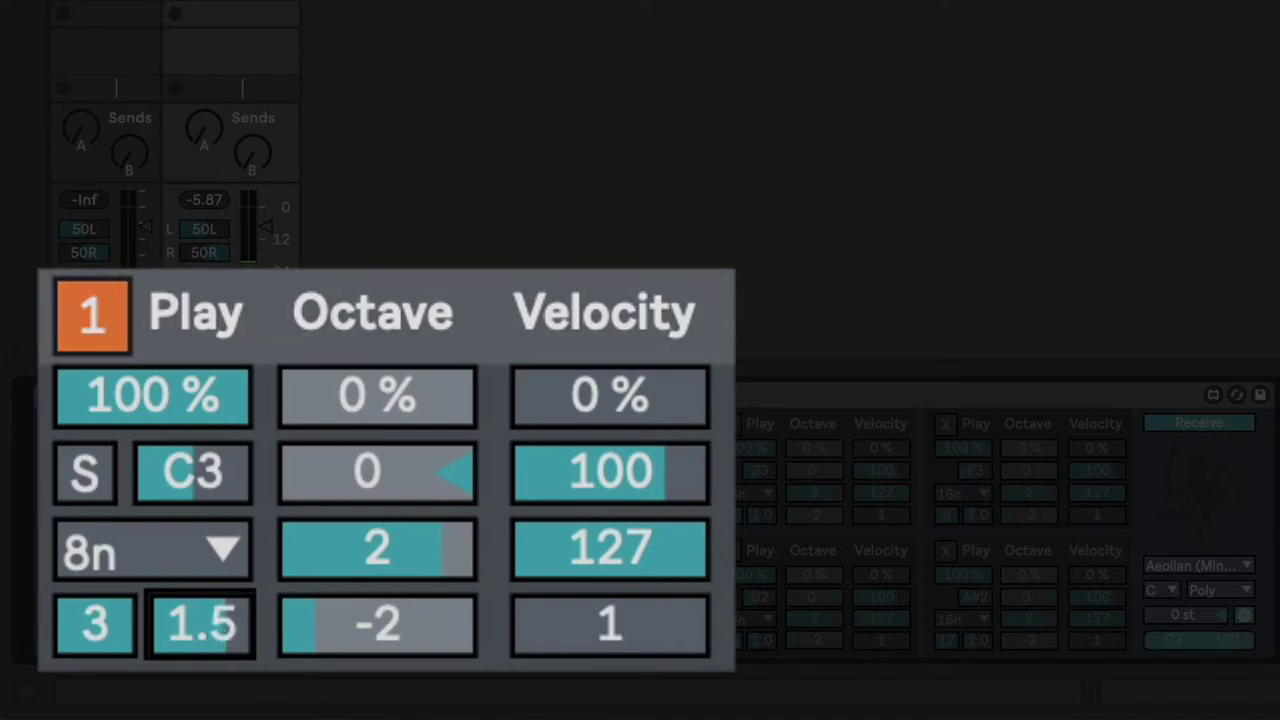
pyautogui.press('Down')
pyautogui.press('Down')
pyautogui.press('Down')
pyautogui.press('Down')
pyautogui.press('Down')
pyautogui.press('Down')
pyautogui.press('Down')
pyautogui.press('Down')
pyautogui.press('Down')
pyautogui.press('Down')
pyautogui.press('Down')
pyautogui.press('Down')
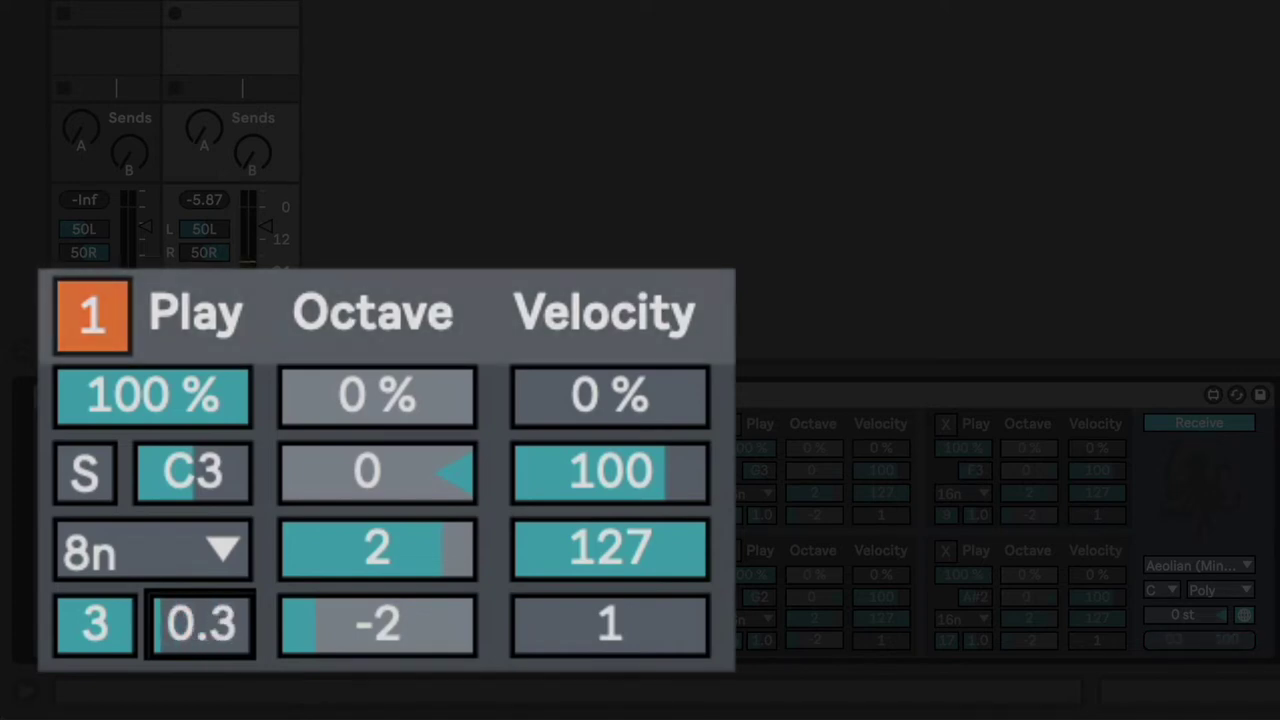
pyautogui.press('Down')
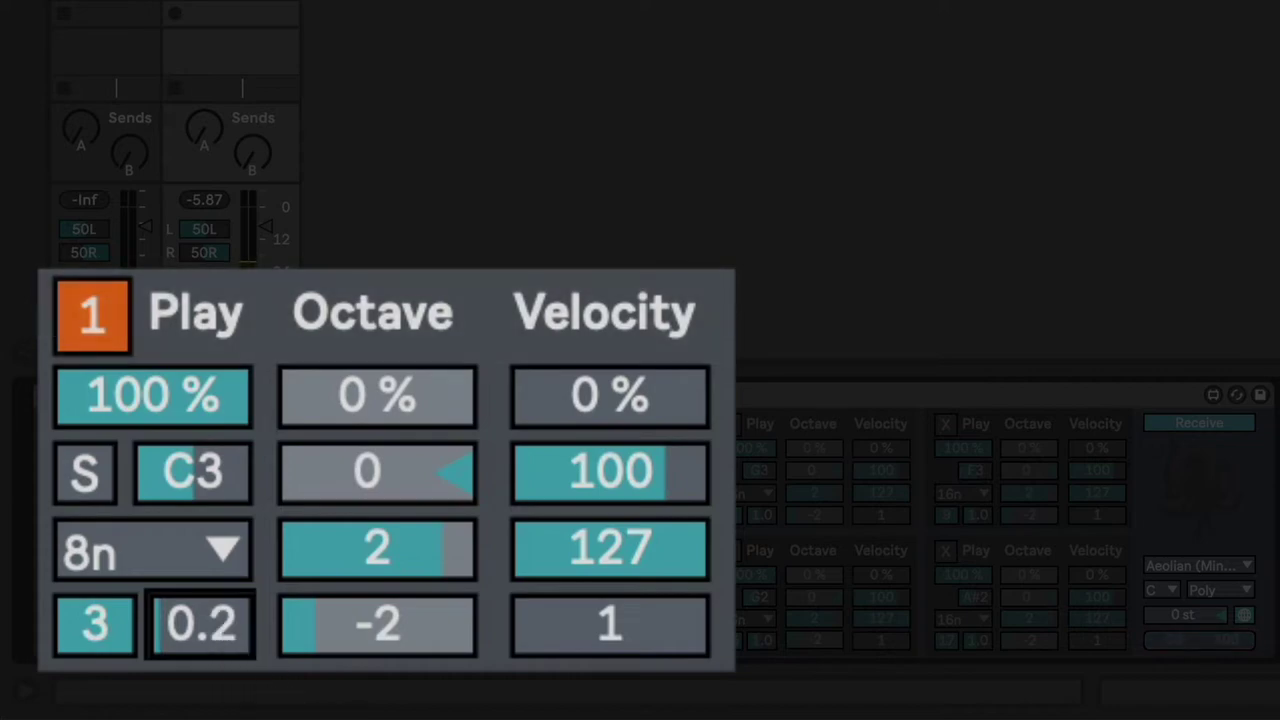
pyautogui.hscroll(10, 1100, 563)
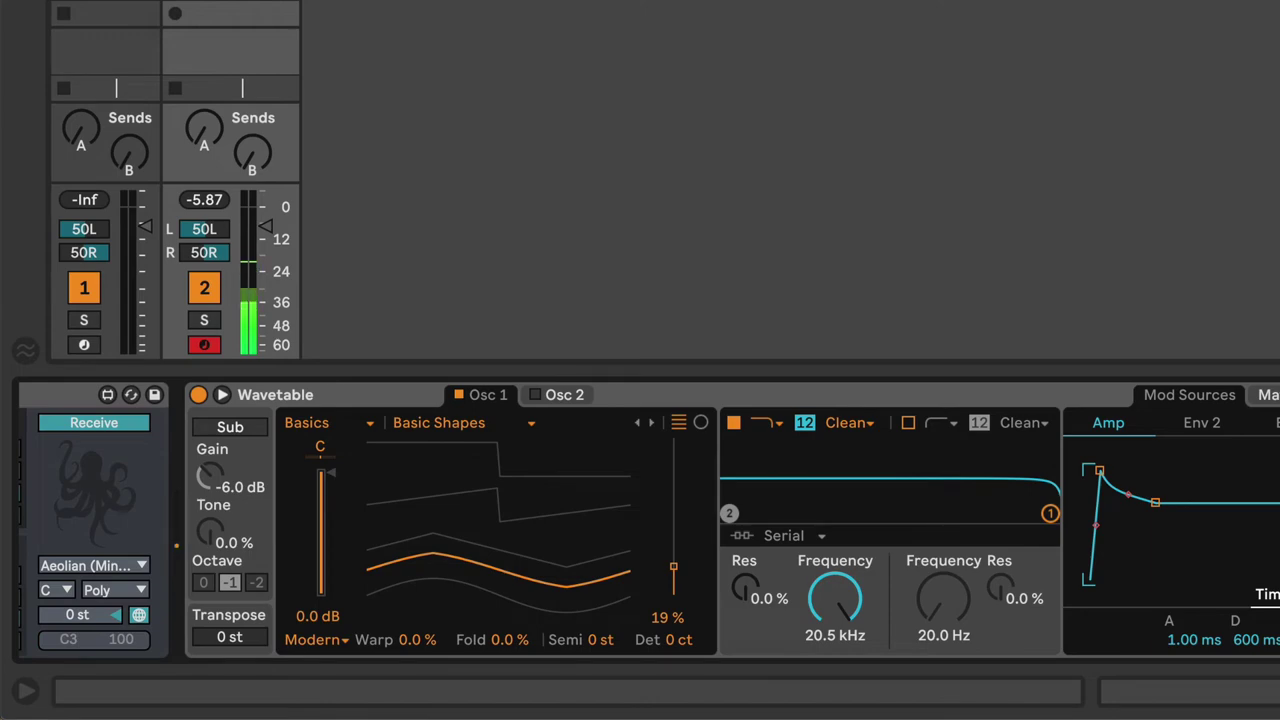
pyautogui.hscroll(-10, 425, 563)
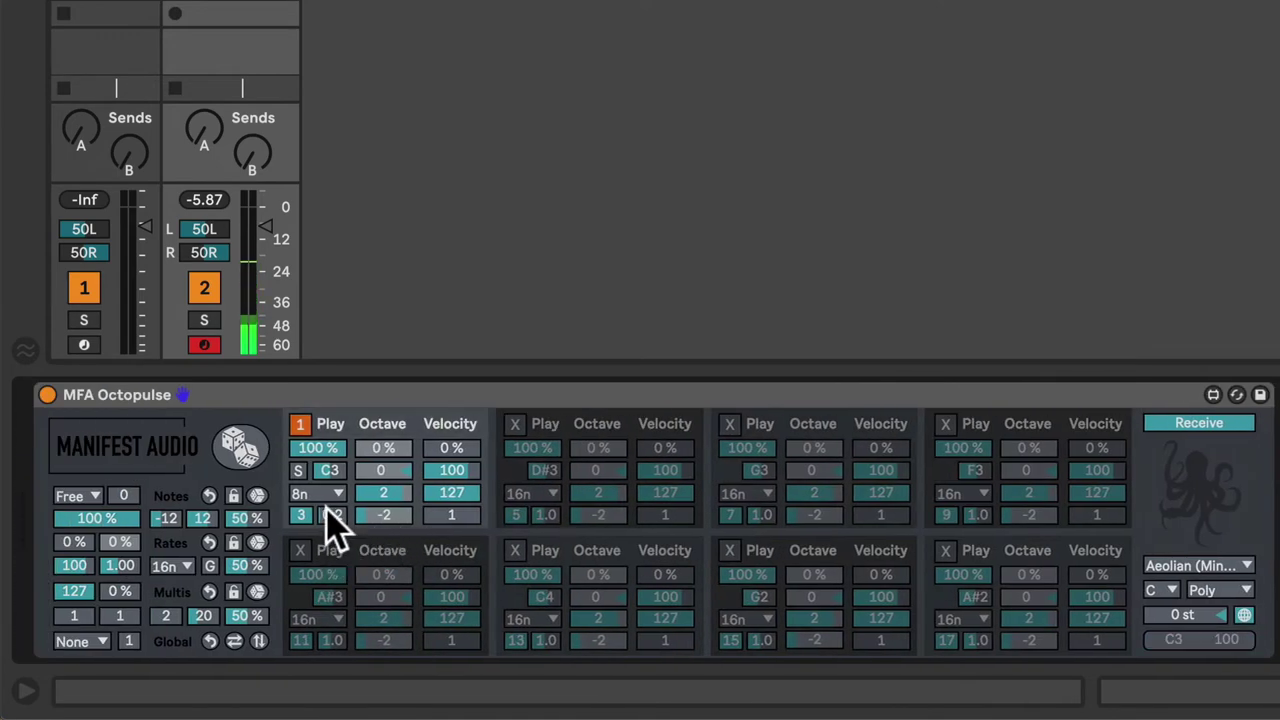
pyautogui.moveTo(337, 520); pyautogui.dragTo(337, 486)
# - Change lane 1's rate from 8n back to 16n
pyautogui.click(333, 495)
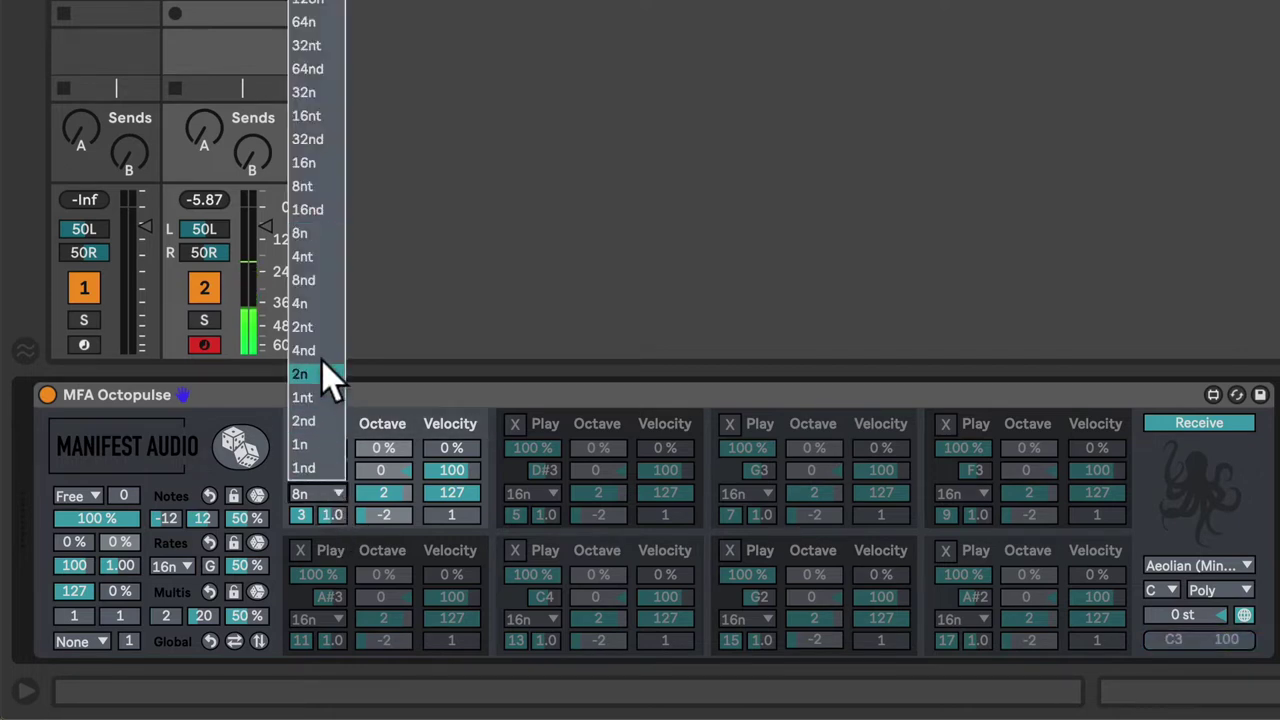
pyautogui.click(310, 162)
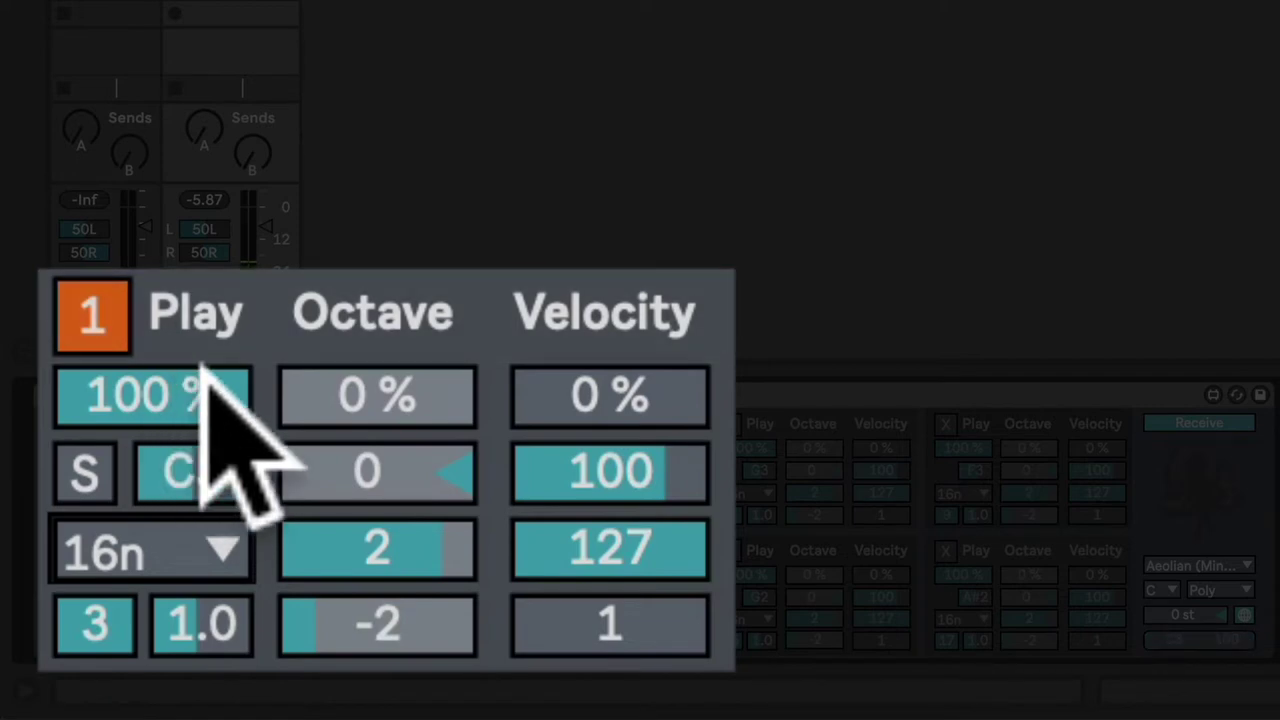
# - Set lane 1's octave chance to 23% with an octave range of -1 to 3
pyautogui.click(385, 450)
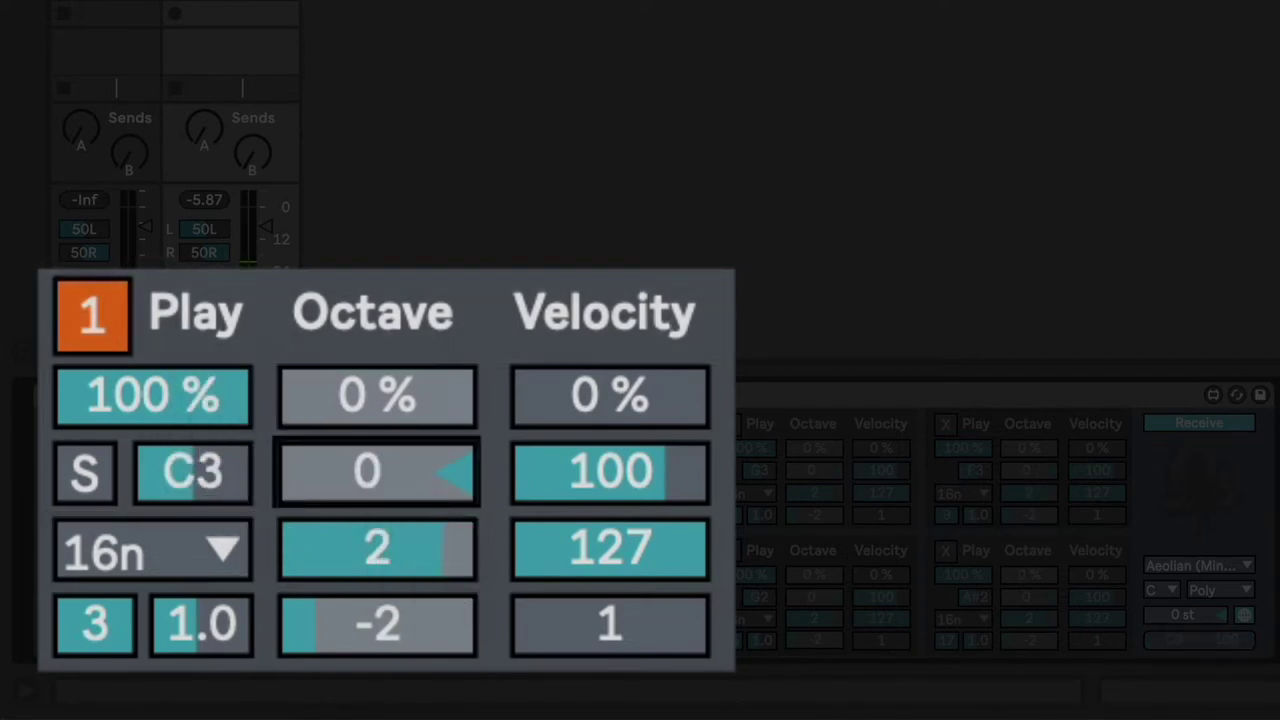
pyautogui.press('Up')
pyautogui.press('Up')
pyautogui.click(392, 382)
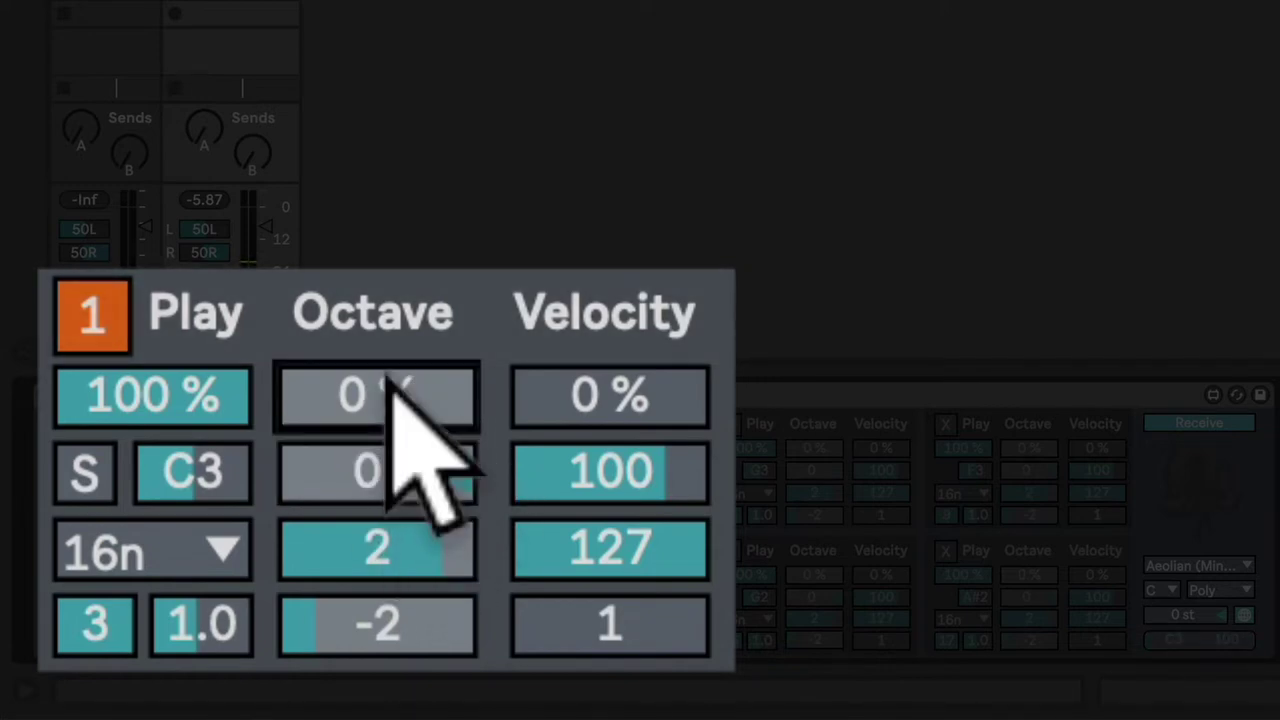
pyautogui.moveTo(392, 385); pyautogui.dragTo(392, 372)
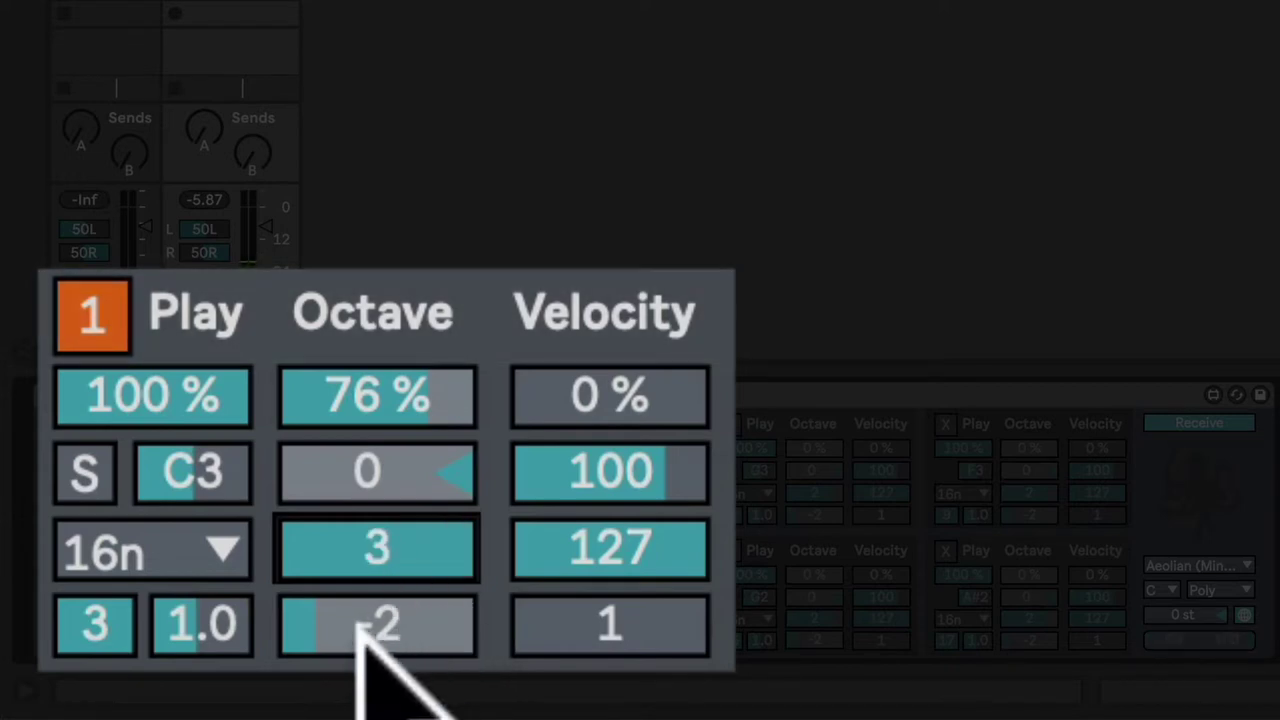
pyautogui.click(360, 625)
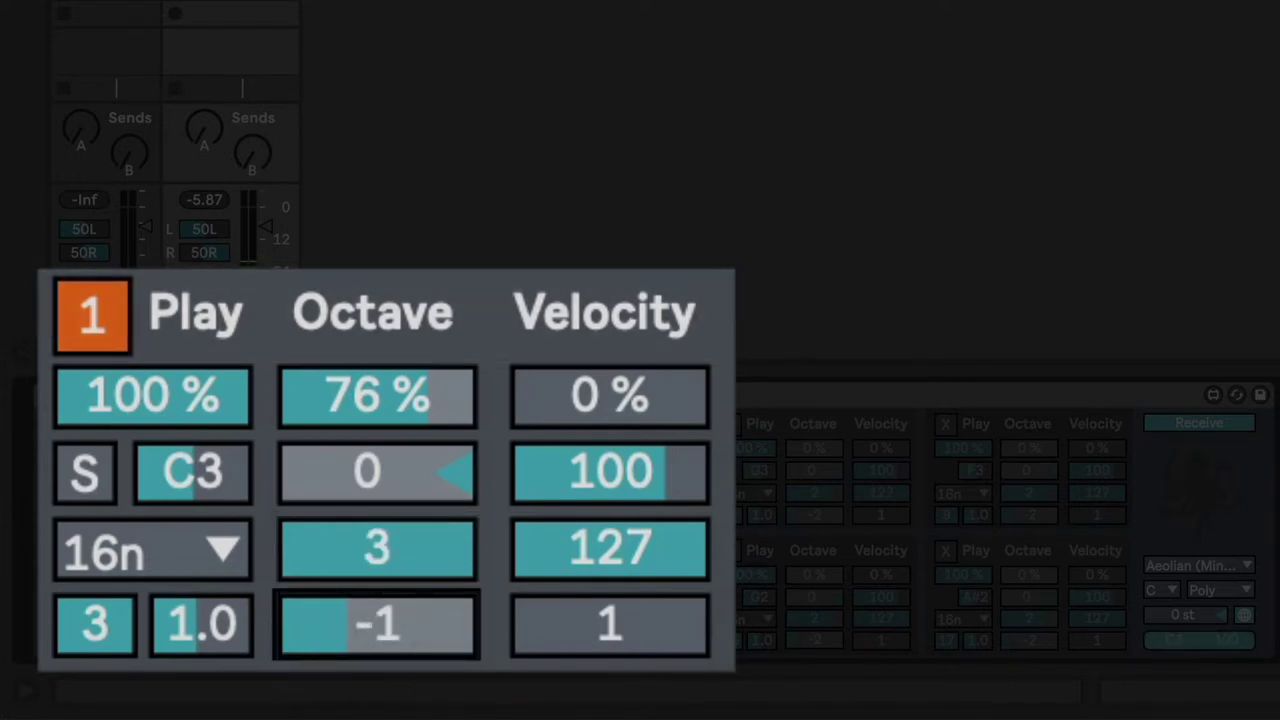
pyautogui.moveTo(423, 373); pyautogui.dragTo(423, 390)
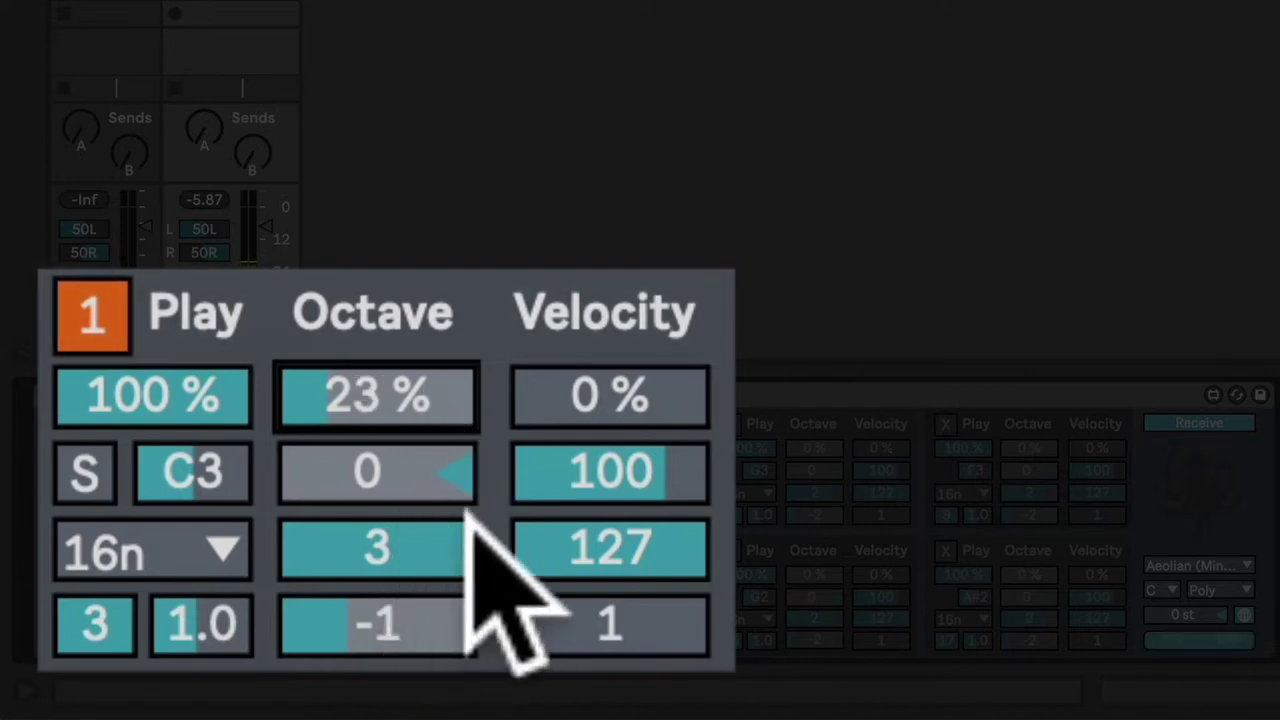
# - Set lane 1's velocity to 101 with 59% chance, range capped at 111 and minimum 27
pyautogui.moveTo(634, 457); pyautogui.dragTo(634, 461)
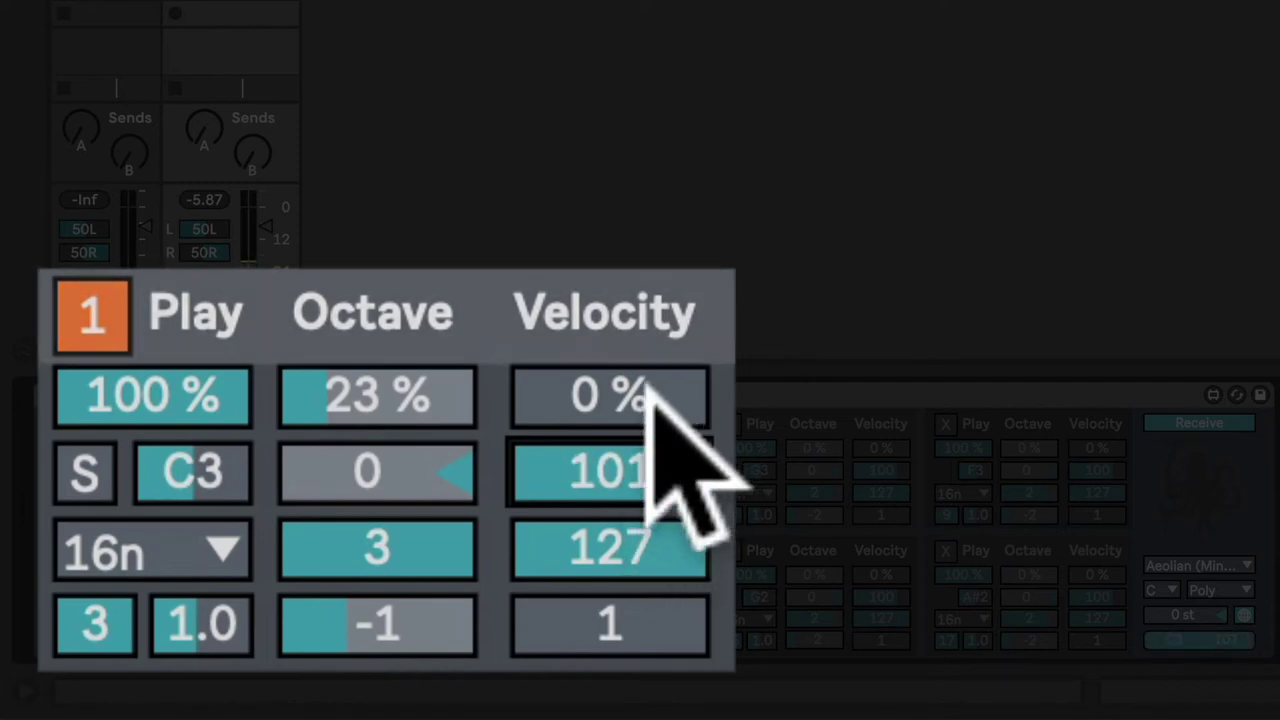
pyautogui.moveTo(611, 400)
pyautogui.mouseDown()
pyautogui.moveTo(611, 363)
pyautogui.moveTo(629, 391)
pyautogui.mouseUp()
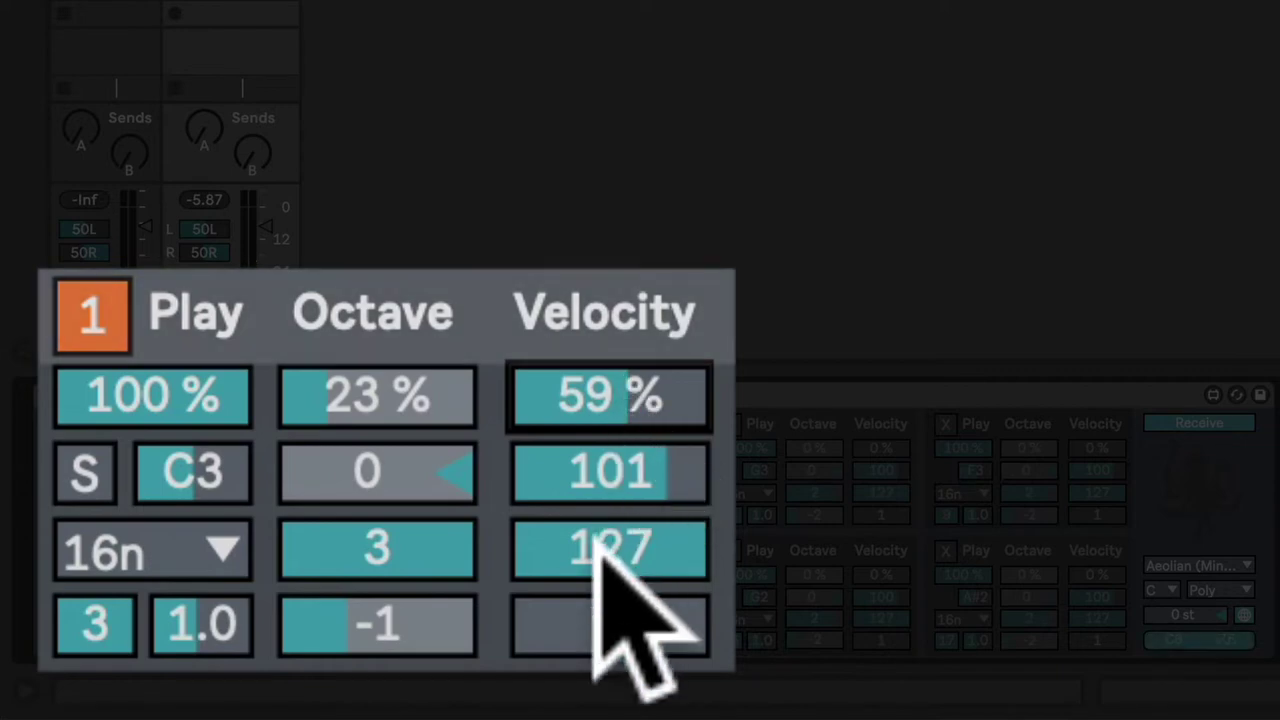
pyautogui.click(626, 535)
pyautogui.moveTo(626, 535); pyautogui.dragTo(614, 621)
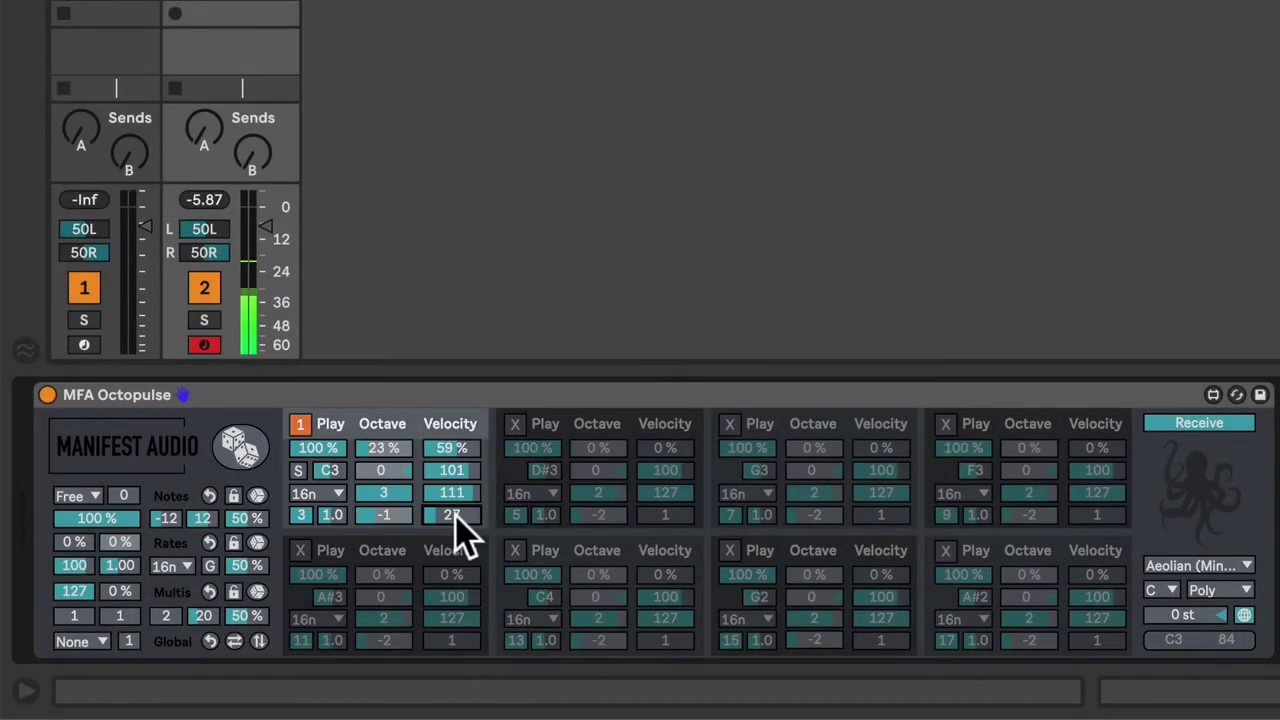
# - Drop lane 1's minimum velocity to 23, restore all lanes, and set octave chance to 21%
pyautogui.moveTo(451, 514); pyautogui.dragTo(457, 523)
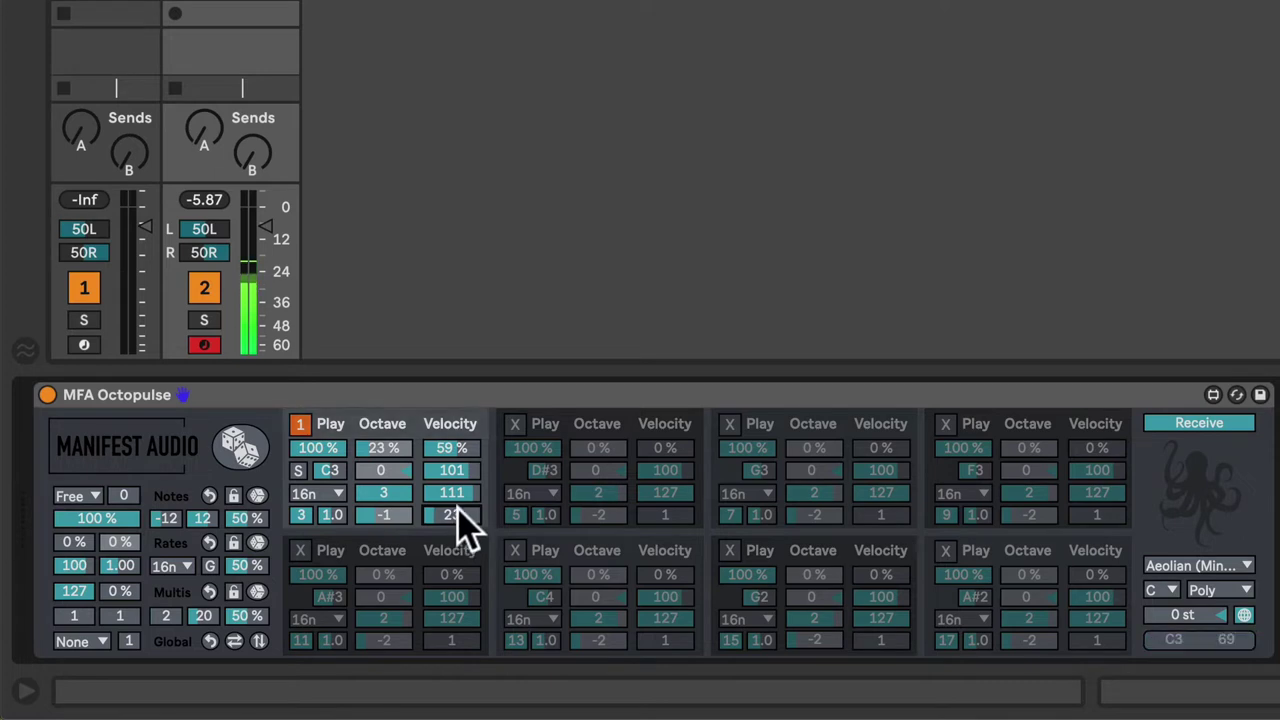
pyautogui.click(298, 471)
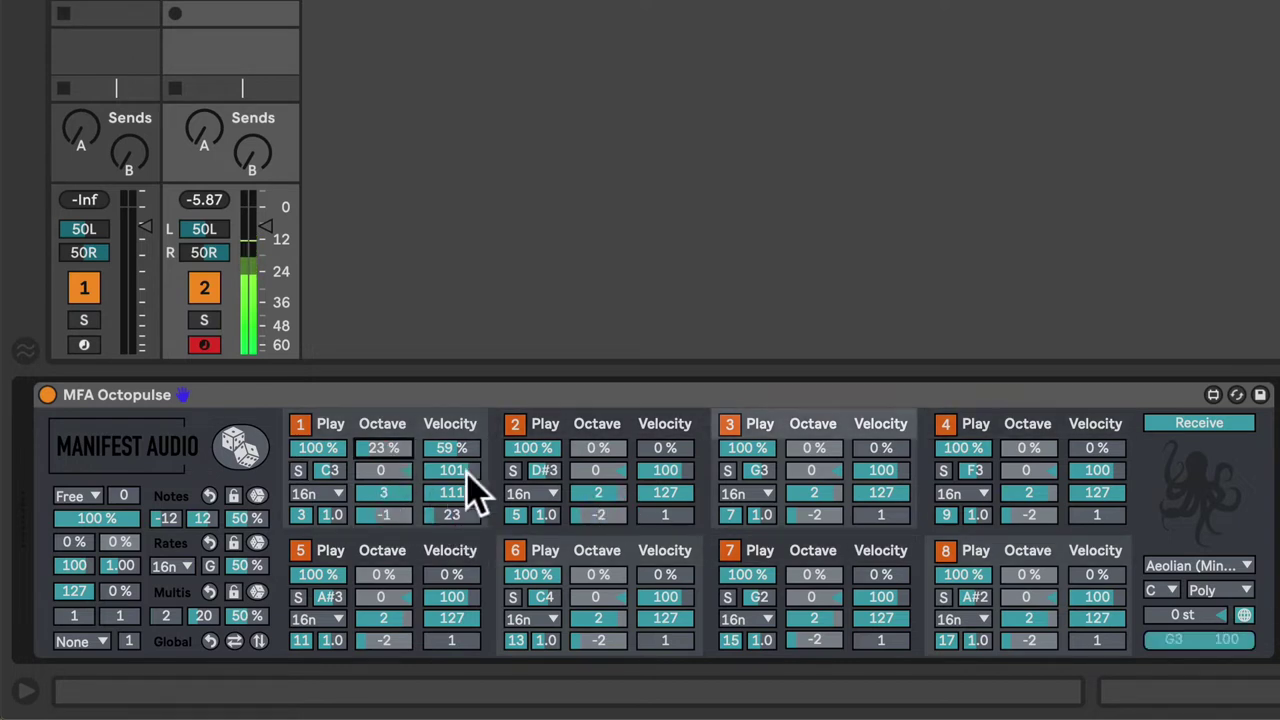
pyautogui.moveTo(391, 449); pyautogui.dragTo(391, 510)
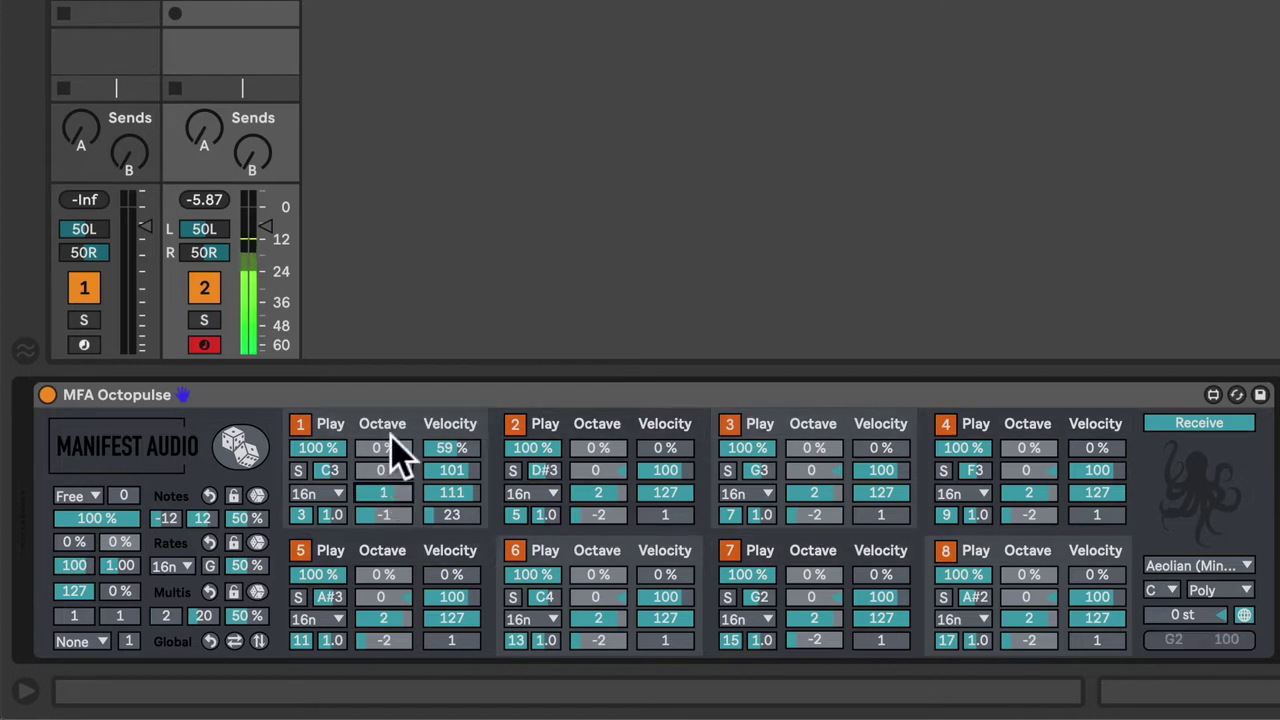
pyautogui.moveTo(400, 449); pyautogui.dragTo(384, 442)
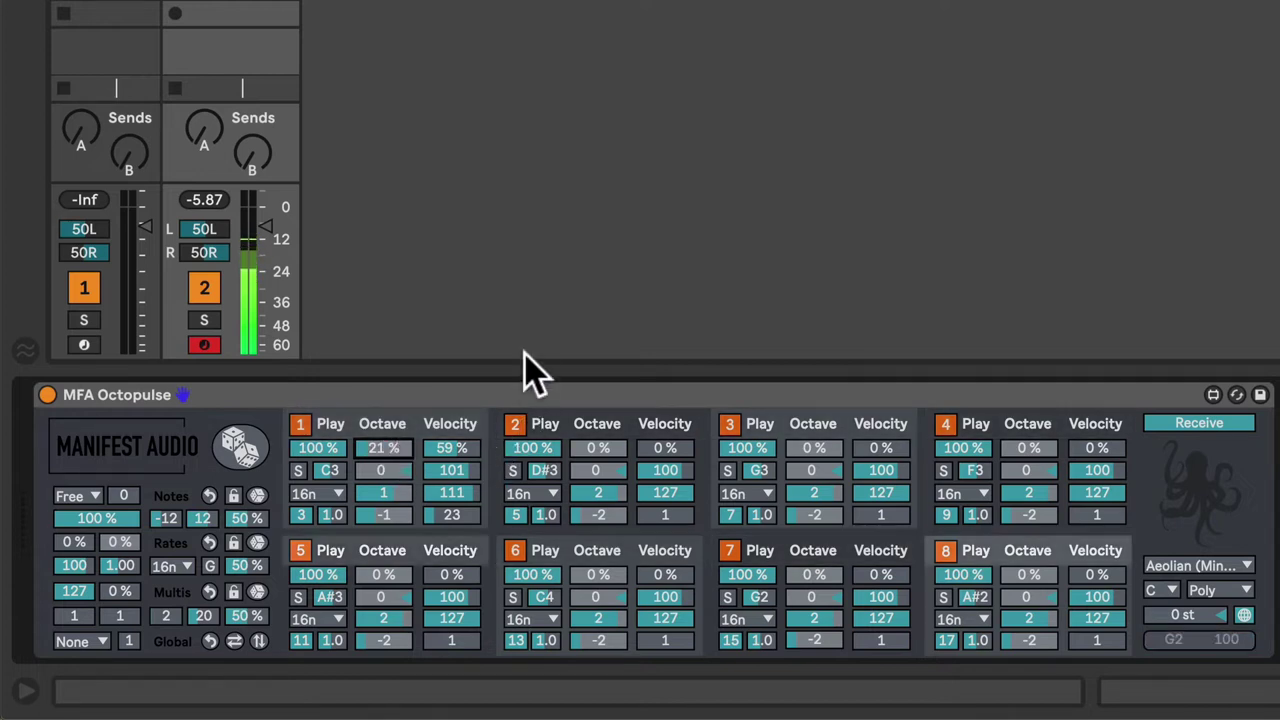
# - Solo lanes 2, 3 and 4 in turn, ending with all eight steps playing
pyautogui.click(512, 470)
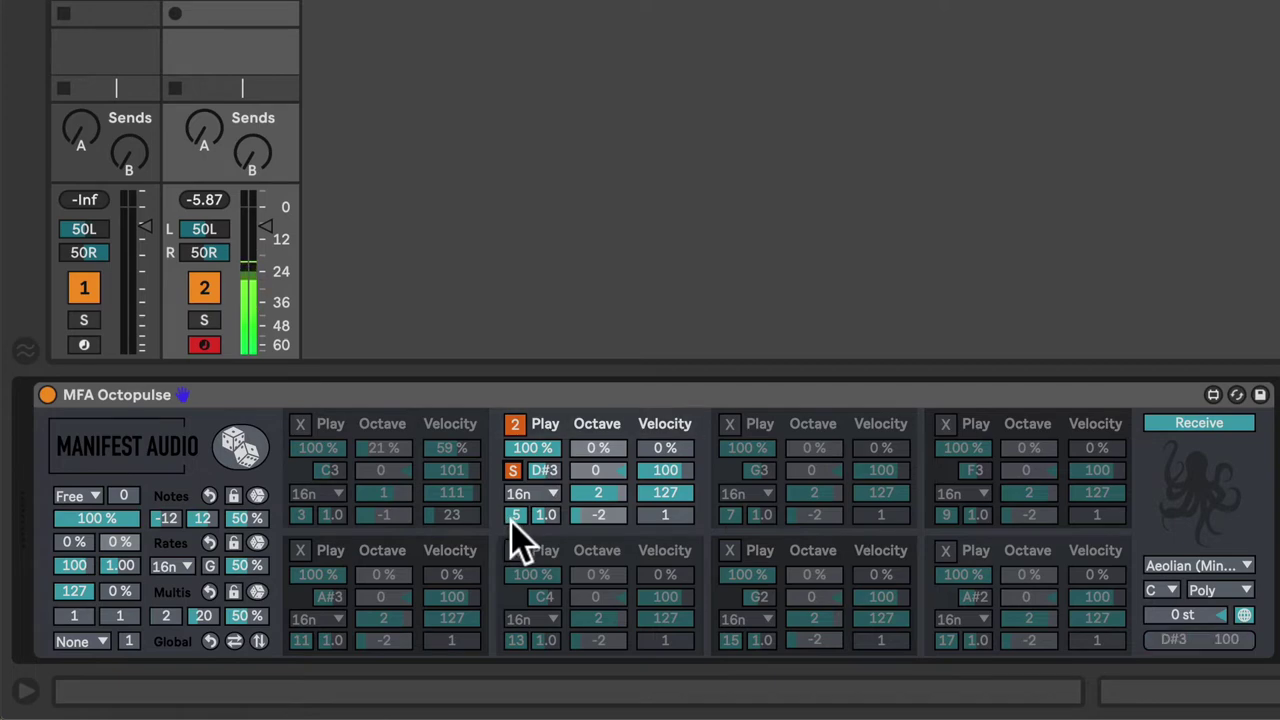
pyautogui.click(512, 470)
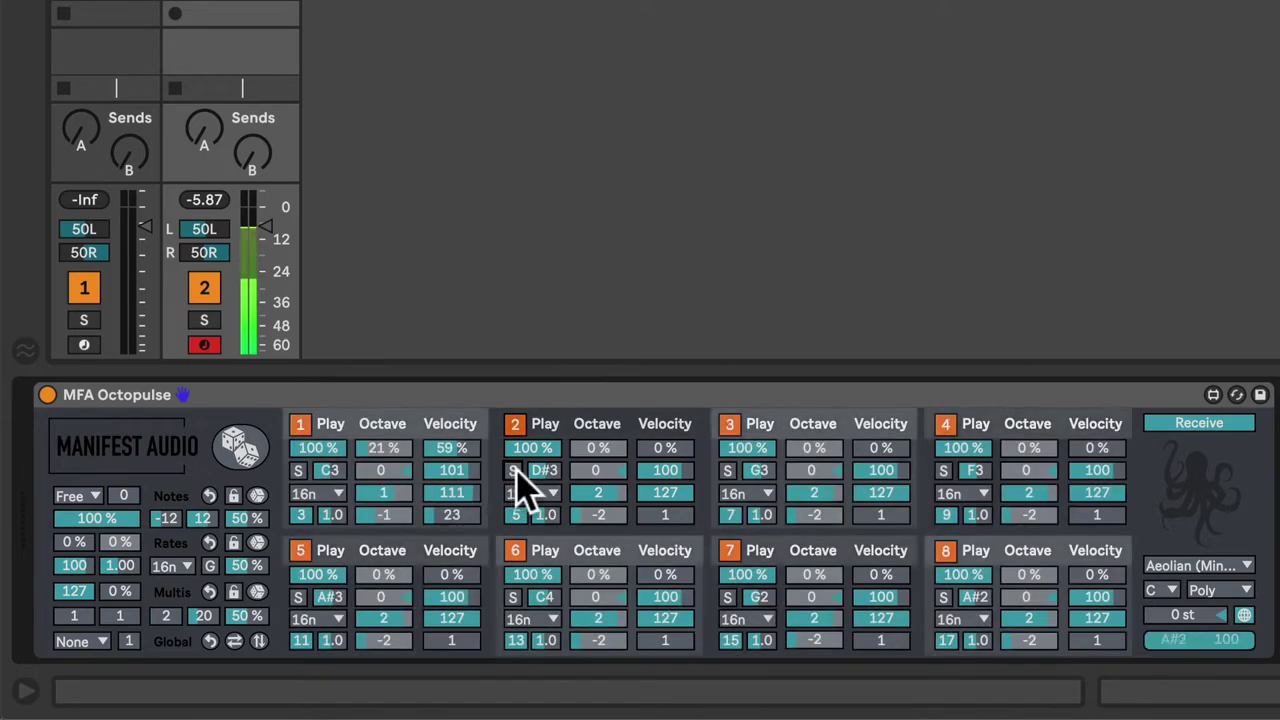
pyautogui.click(727, 469)
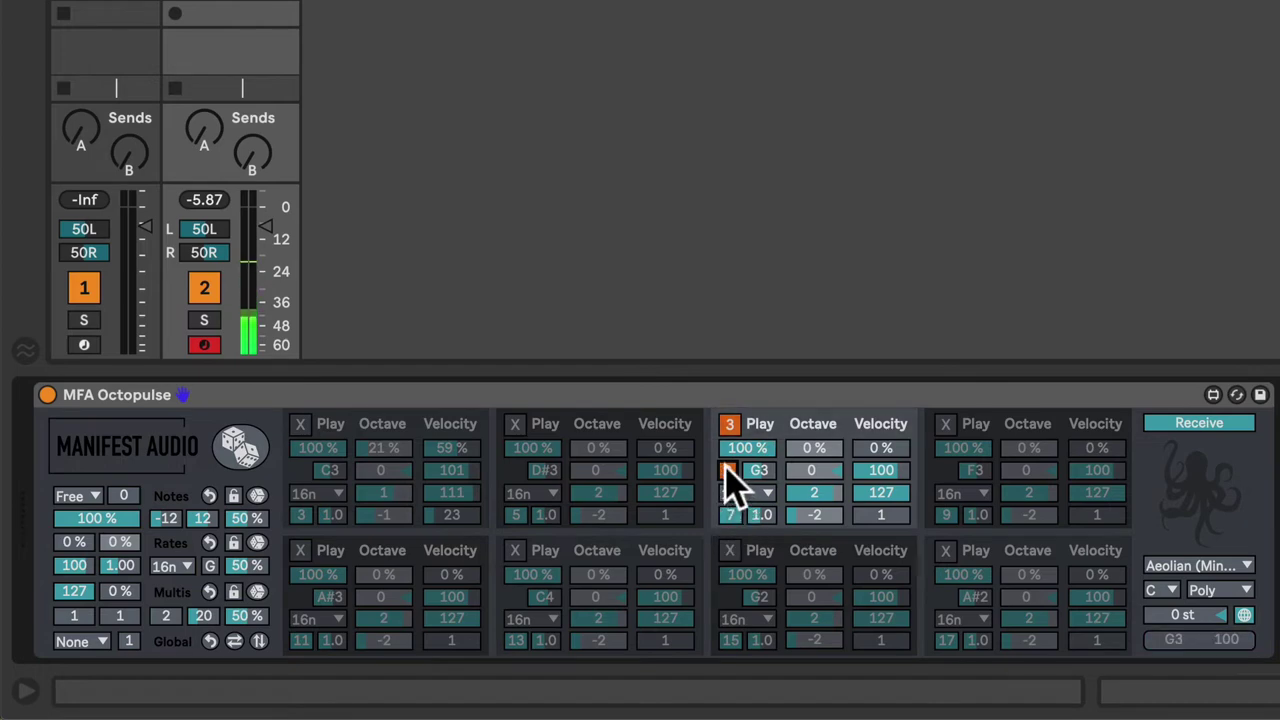
pyautogui.click(729, 471)
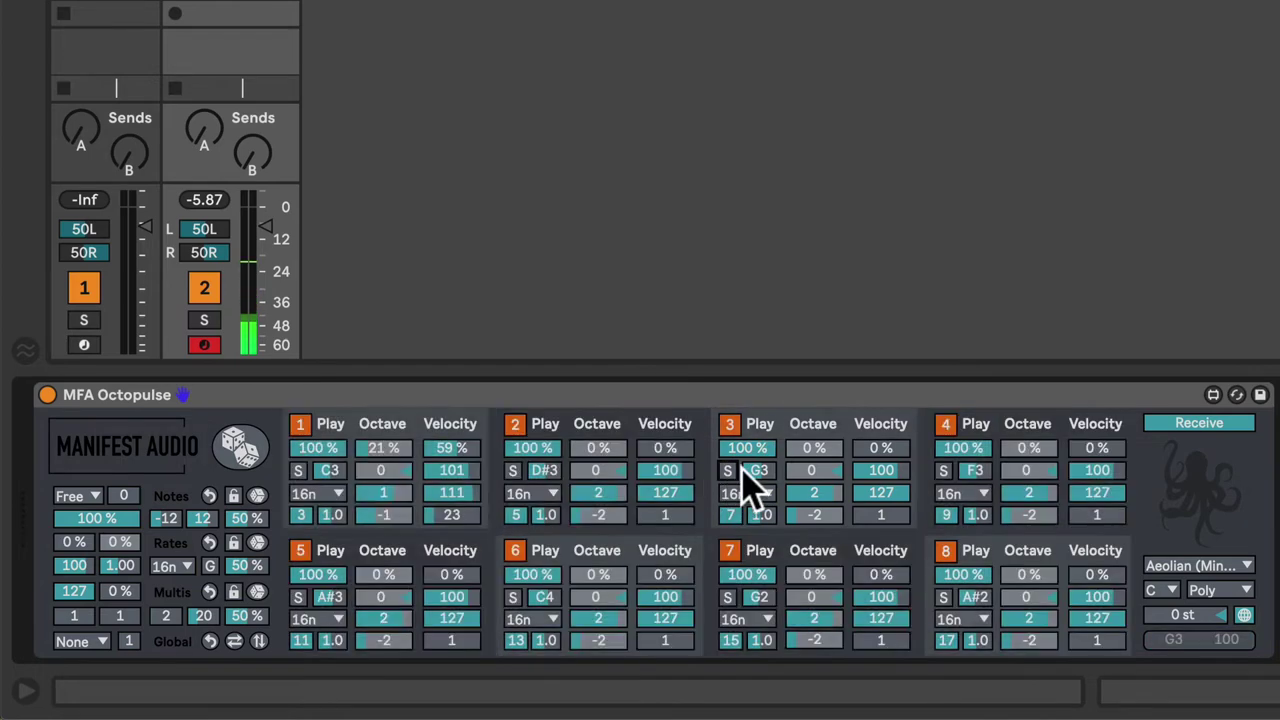
pyautogui.click(943, 470)
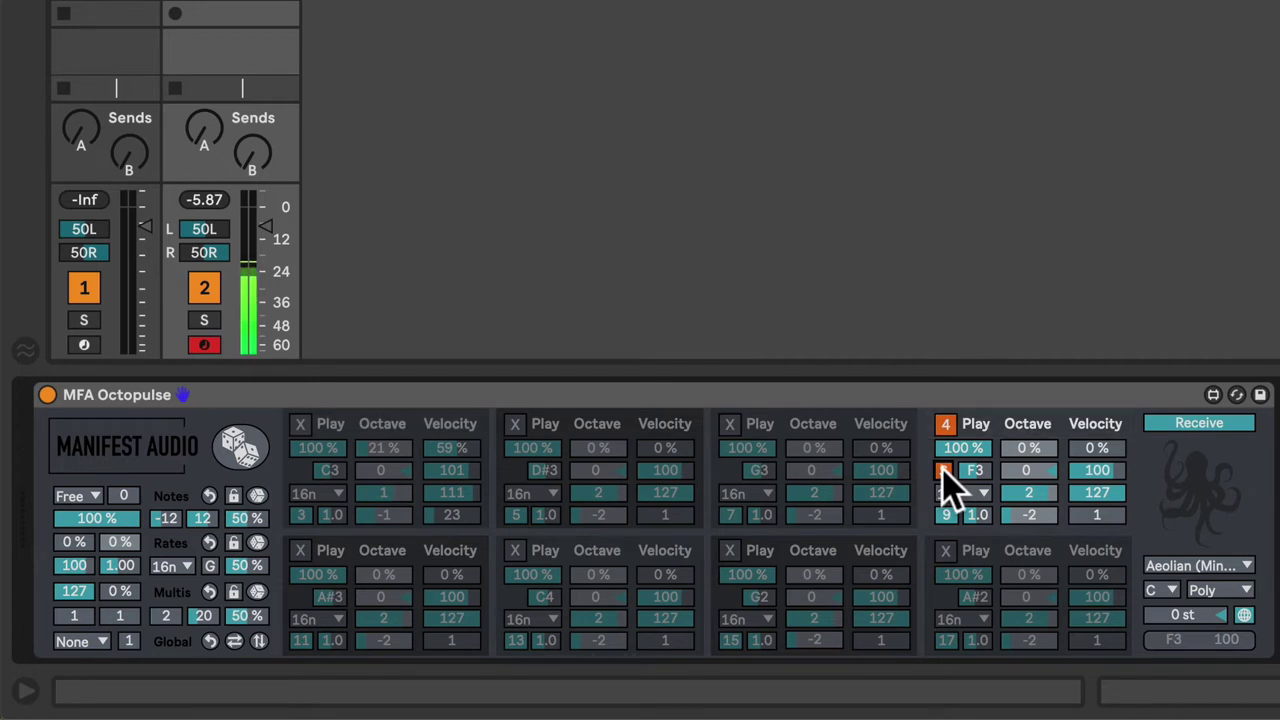
pyautogui.click(943, 470)
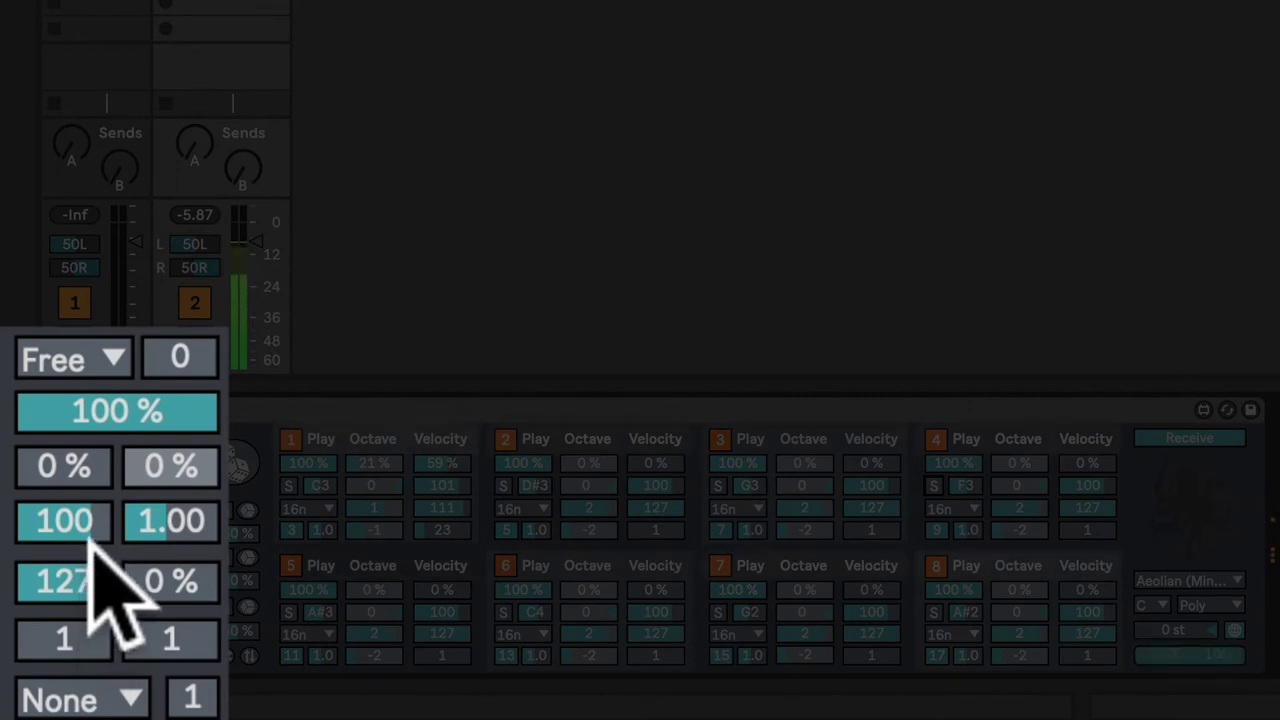
# - Put Octopulse in Gate mode so it follows incoming MIDI keyboard notes
pyautogui.click(78, 357)
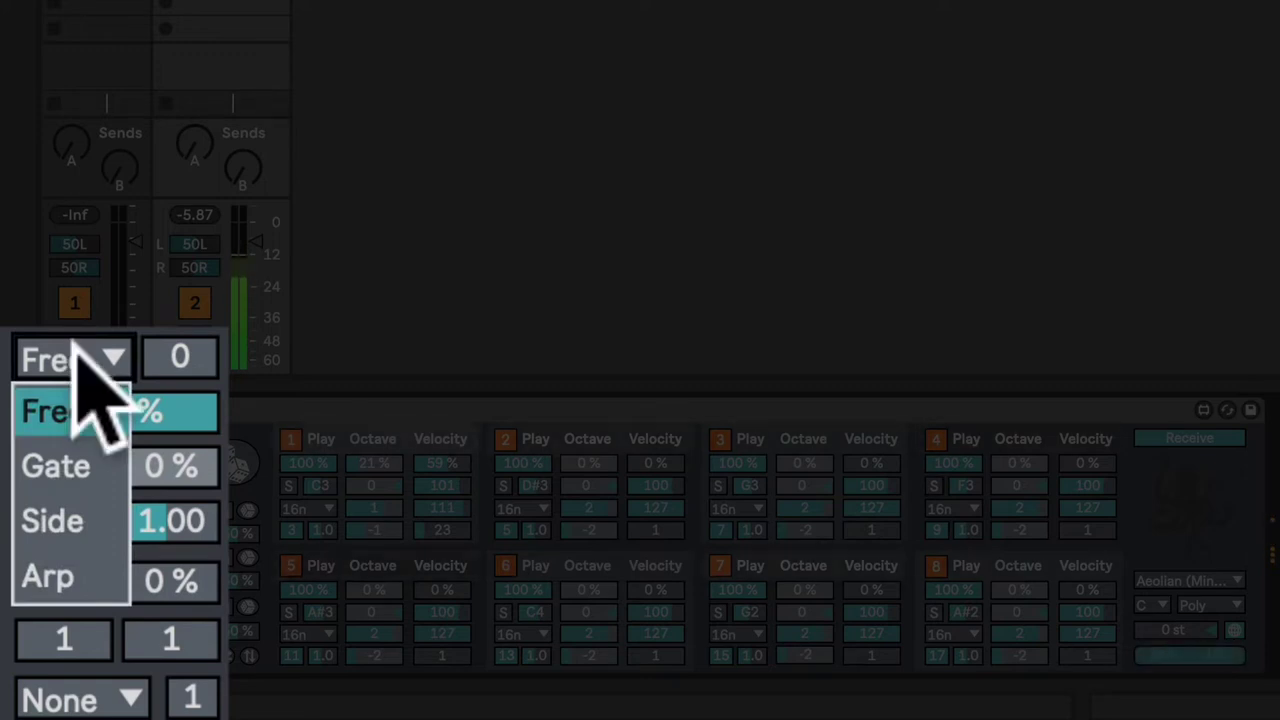
pyautogui.click(75, 352)
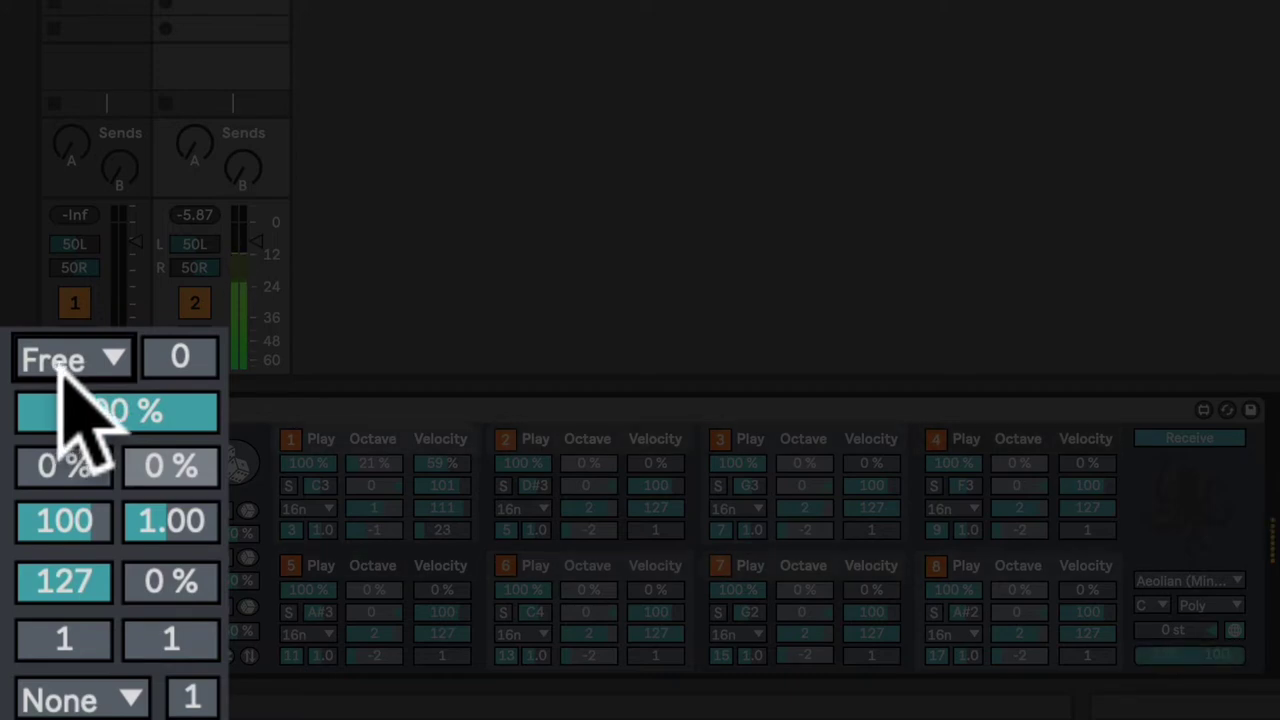
pyautogui.click(65, 362)
pyautogui.click(70, 560)
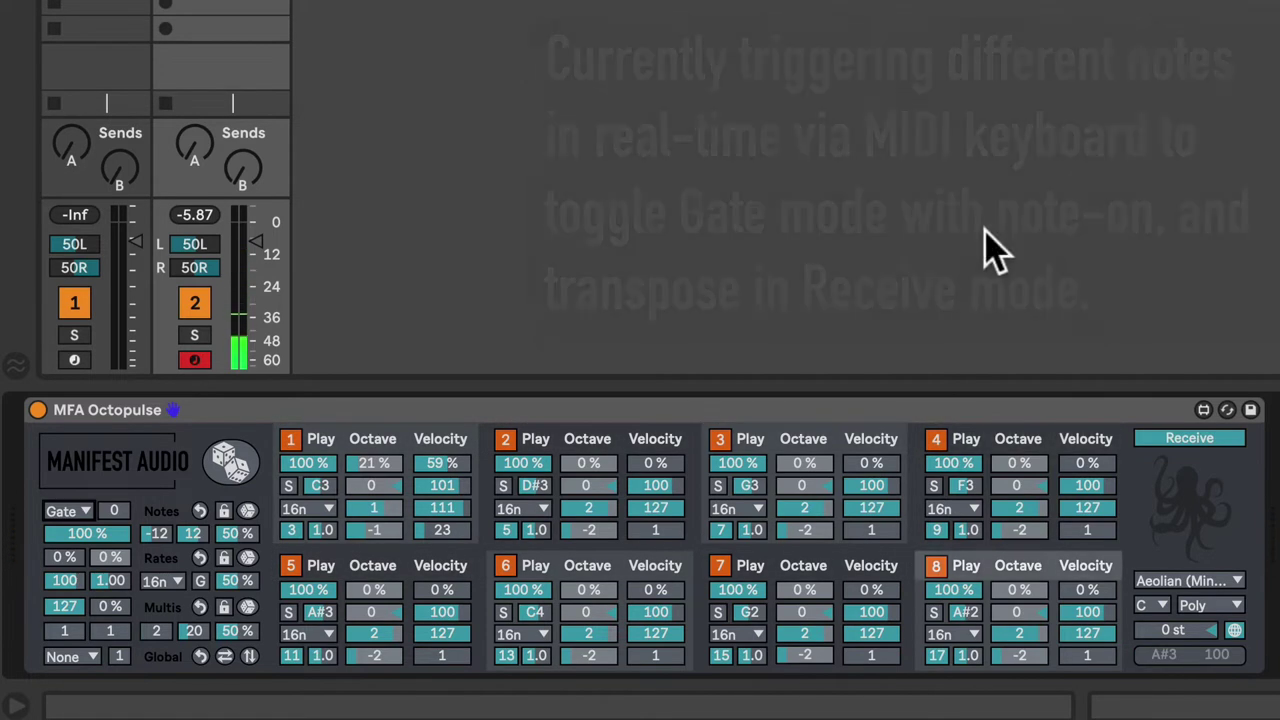
# - Put Octopulse in Side mode so incoming keyboard notes toggle it
pyautogui.click(82, 514)
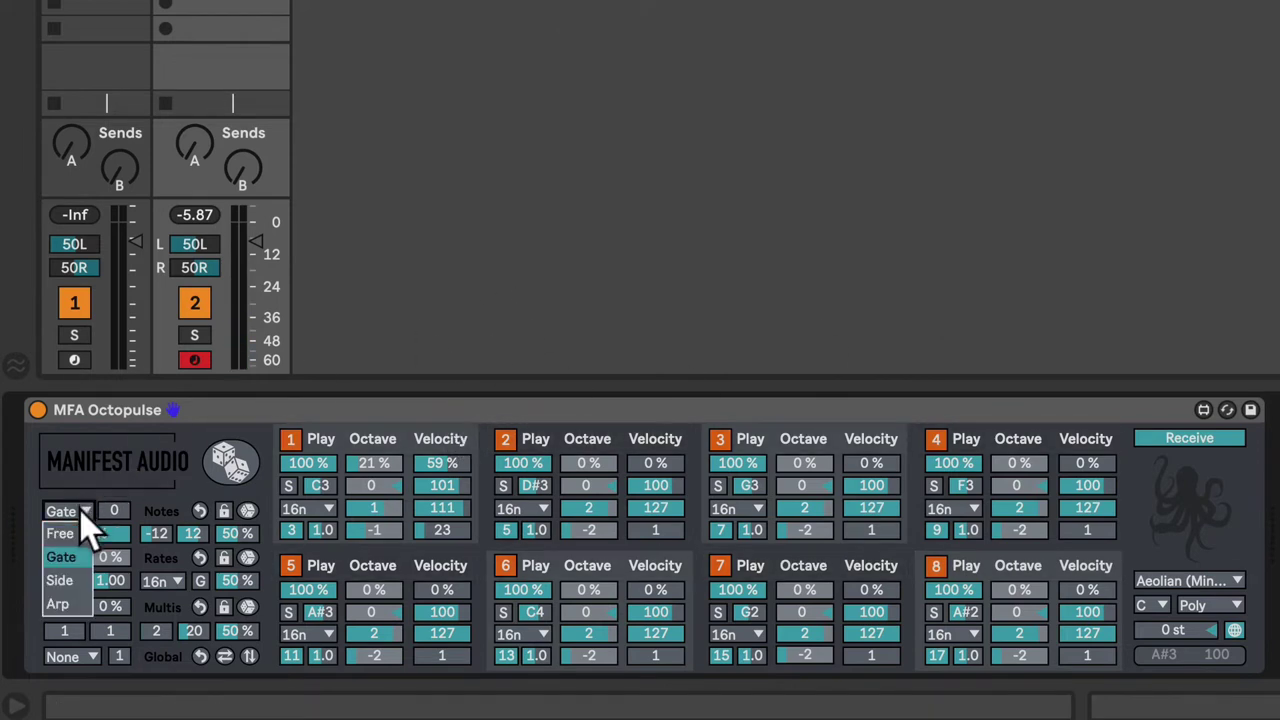
pyautogui.click(74, 584)
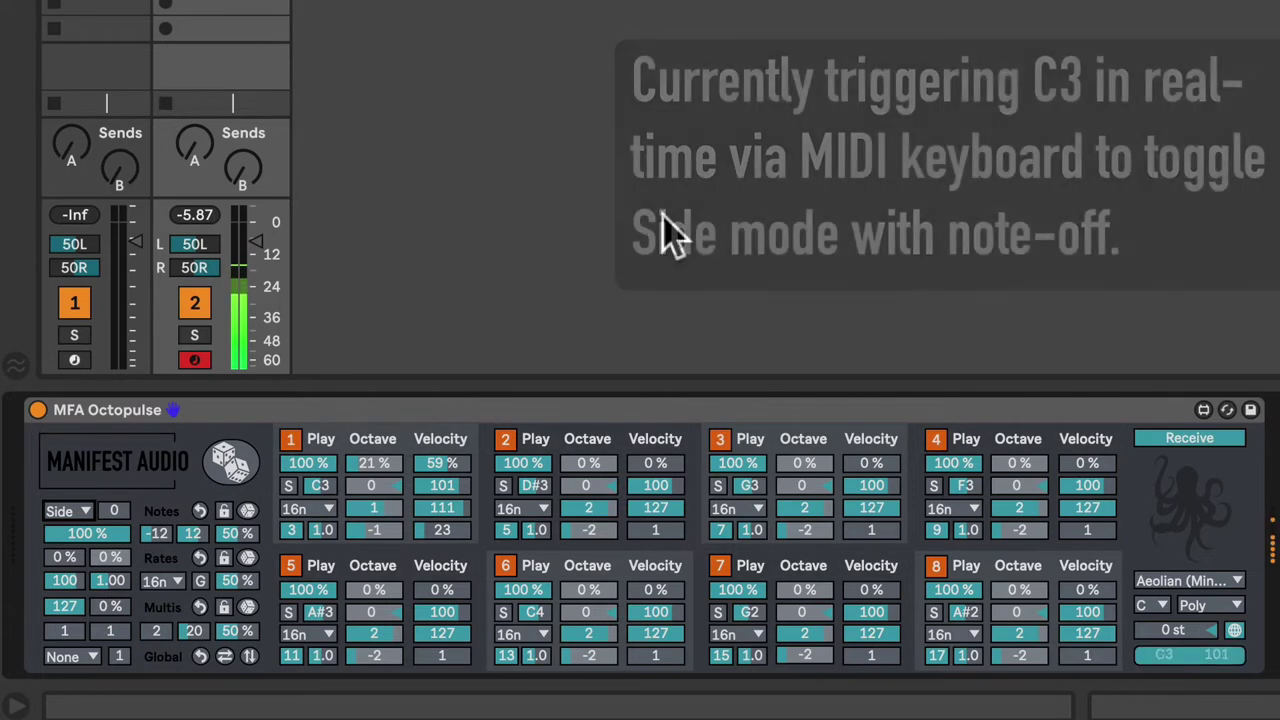
# - Put Octopulse in Arp mode so keyboard notes restart and transpose the pattern
pyautogui.click(84, 513)
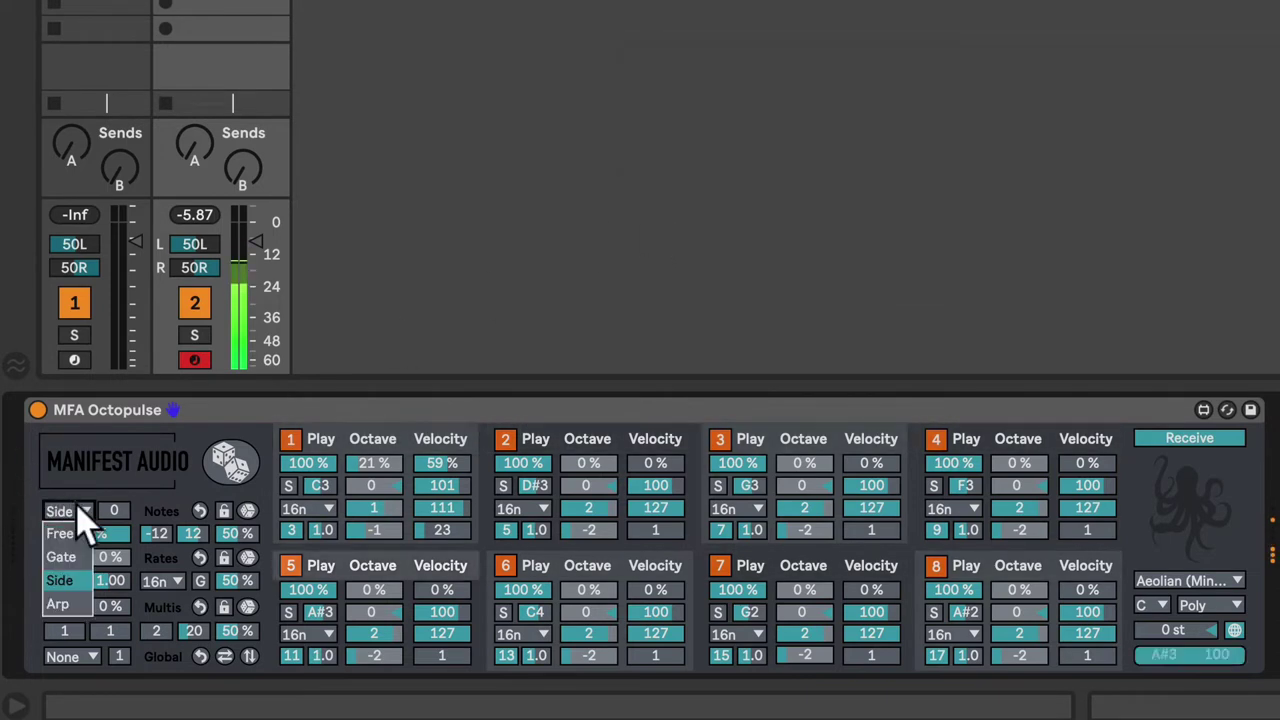
pyautogui.click(60, 604)
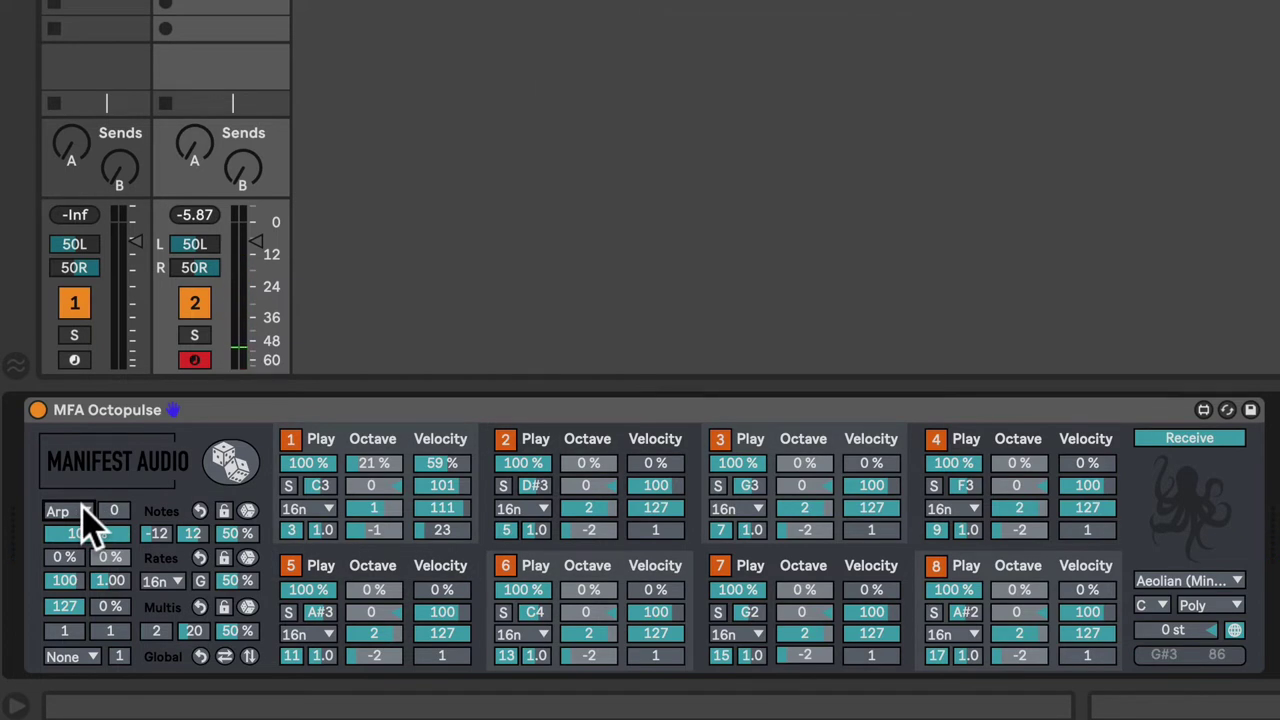
# - Pick Free from the open mode list to return Octopulse to Free mode
pyautogui.click(80, 536)
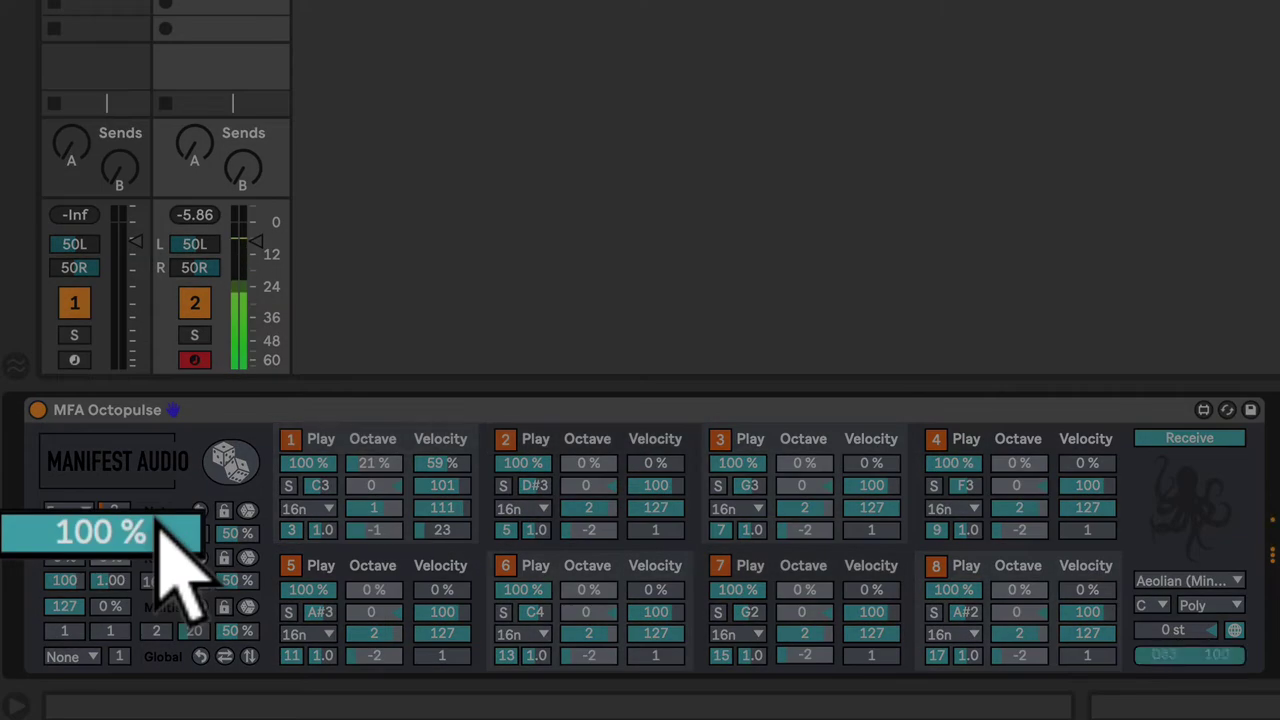
# - Set global Play chance to 50%, velocity randomness to 48% and velocity to 99
pyautogui.moveTo(158, 522); pyautogui.dragTo(158, 622)
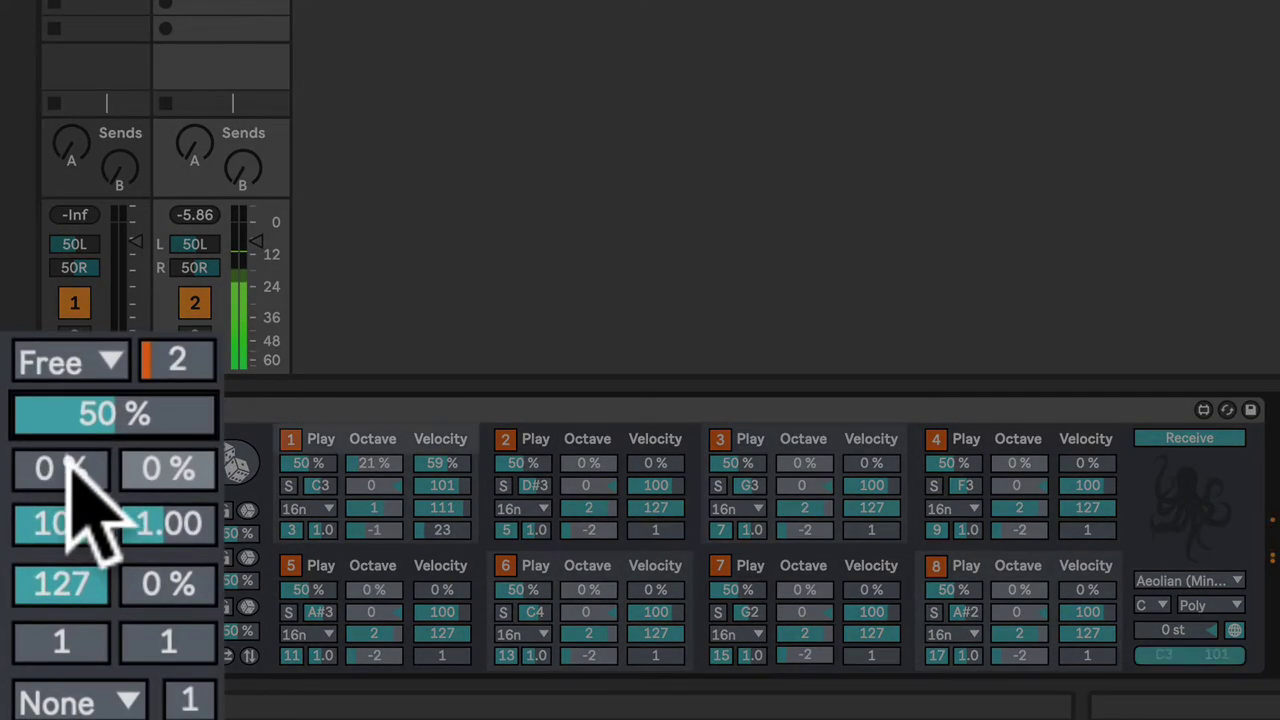
pyautogui.moveTo(69, 449); pyautogui.dragTo(69, 388)
pyautogui.moveTo(80, 500); pyautogui.dragTo(80, 465)
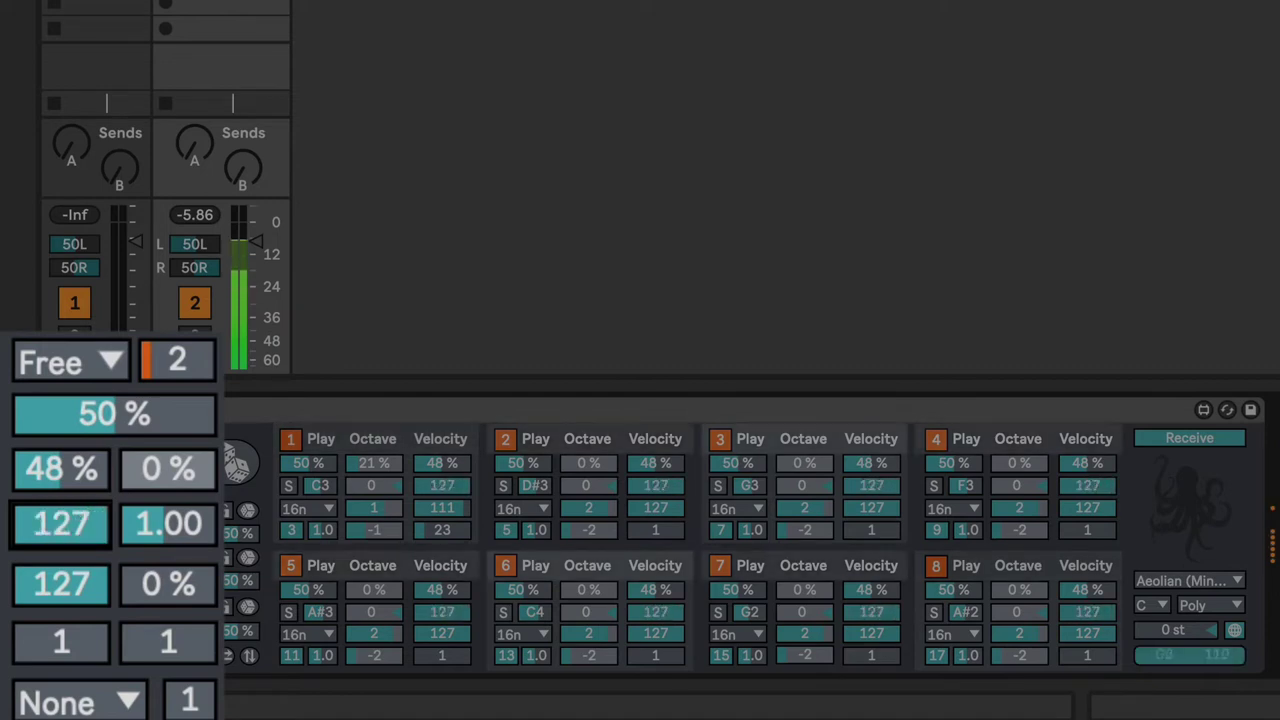
pyautogui.moveTo(80, 524)
pyautogui.mouseDown()
pyautogui.moveTo(80, 606)
pyautogui.moveTo(80, 519)
pyautogui.moveTo(80, 537)
pyautogui.mouseUp()
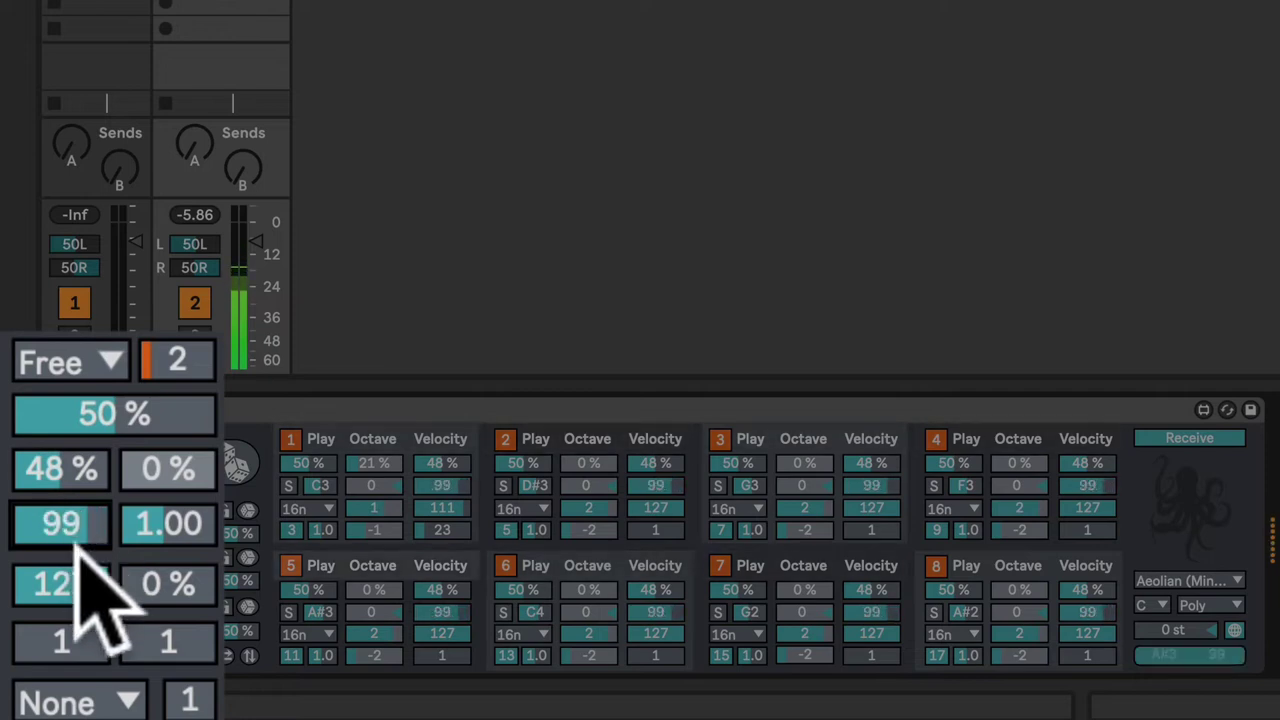
# - Set every Octopulse step's velocity range to 117 and 17 with 32 % velocity randomness
pyautogui.click(70, 578)
pyautogui.moveTo(78, 582)
pyautogui.mouseDown()
pyautogui.moveTo(78, 600)
pyautogui.moveTo(78, 582)
pyautogui.mouseUp()
pyautogui.moveTo(63, 652); pyautogui.dragTo(48, 628)
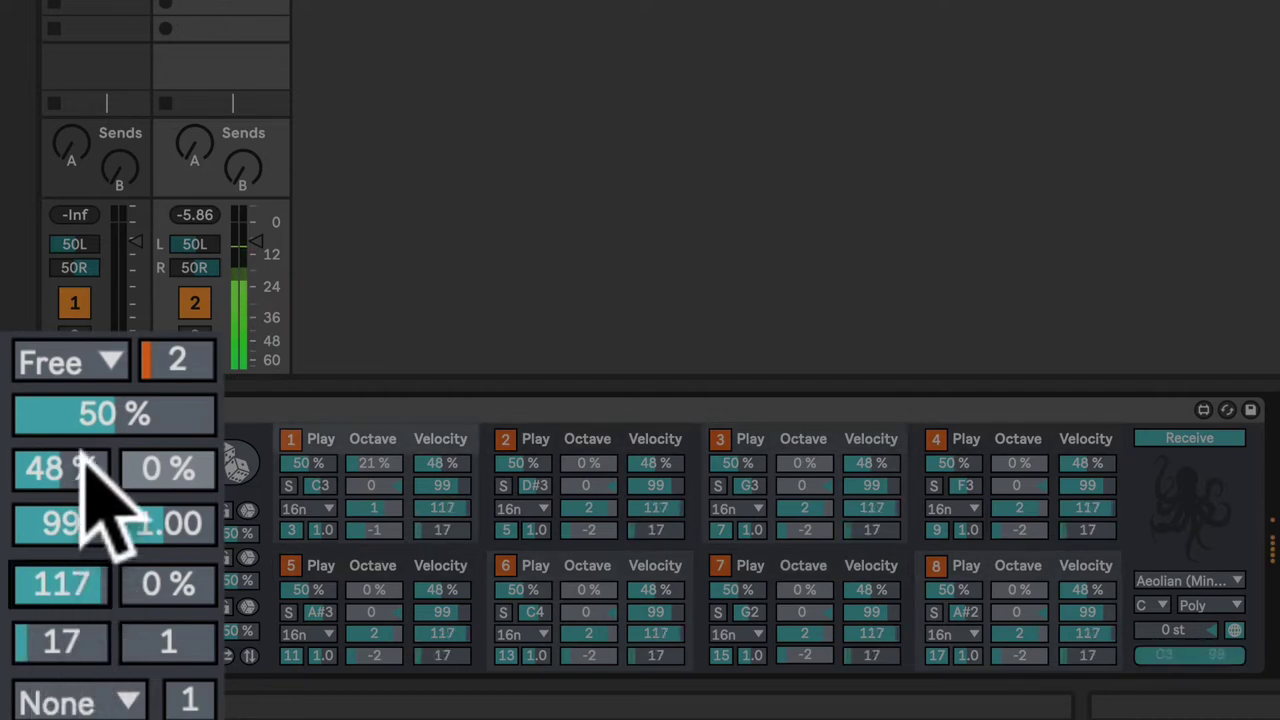
pyautogui.moveTo(82, 458); pyautogui.dragTo(82, 476)
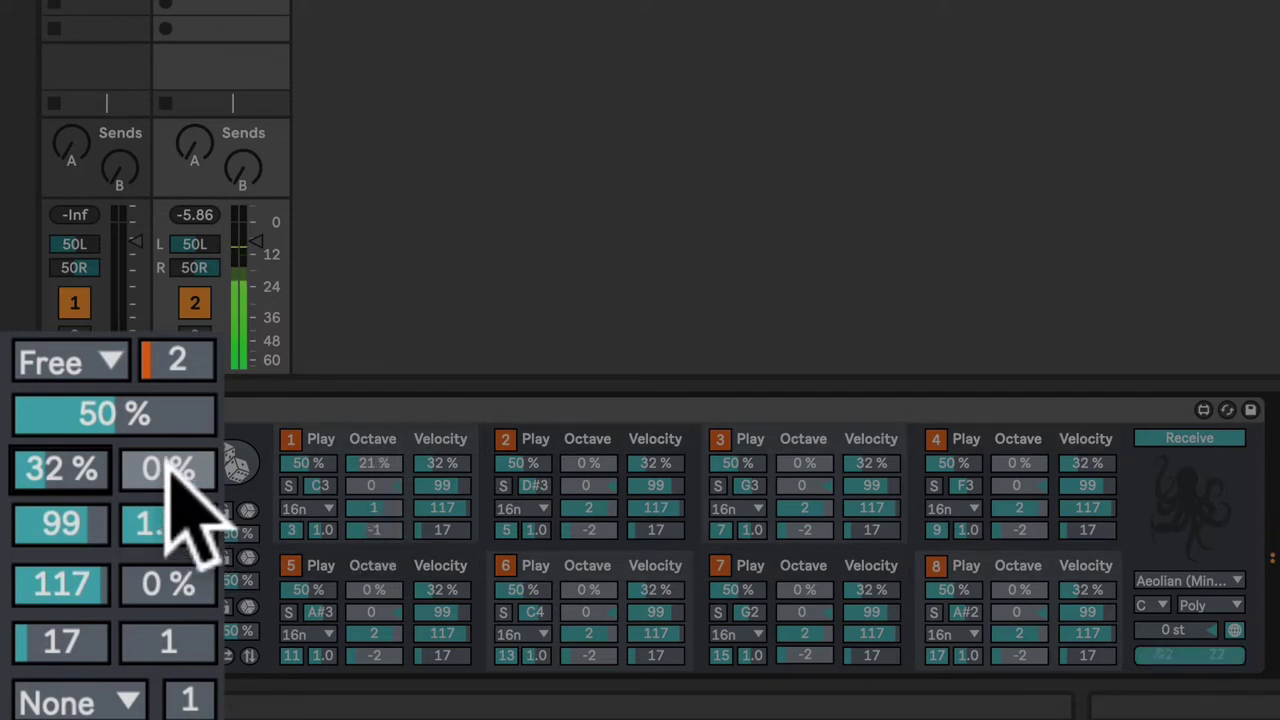
# - Raise the global Octave chance from 0 % to 42 % across all eight lanes
pyautogui.moveTo(165, 470); pyautogui.dragTo(165, 339)
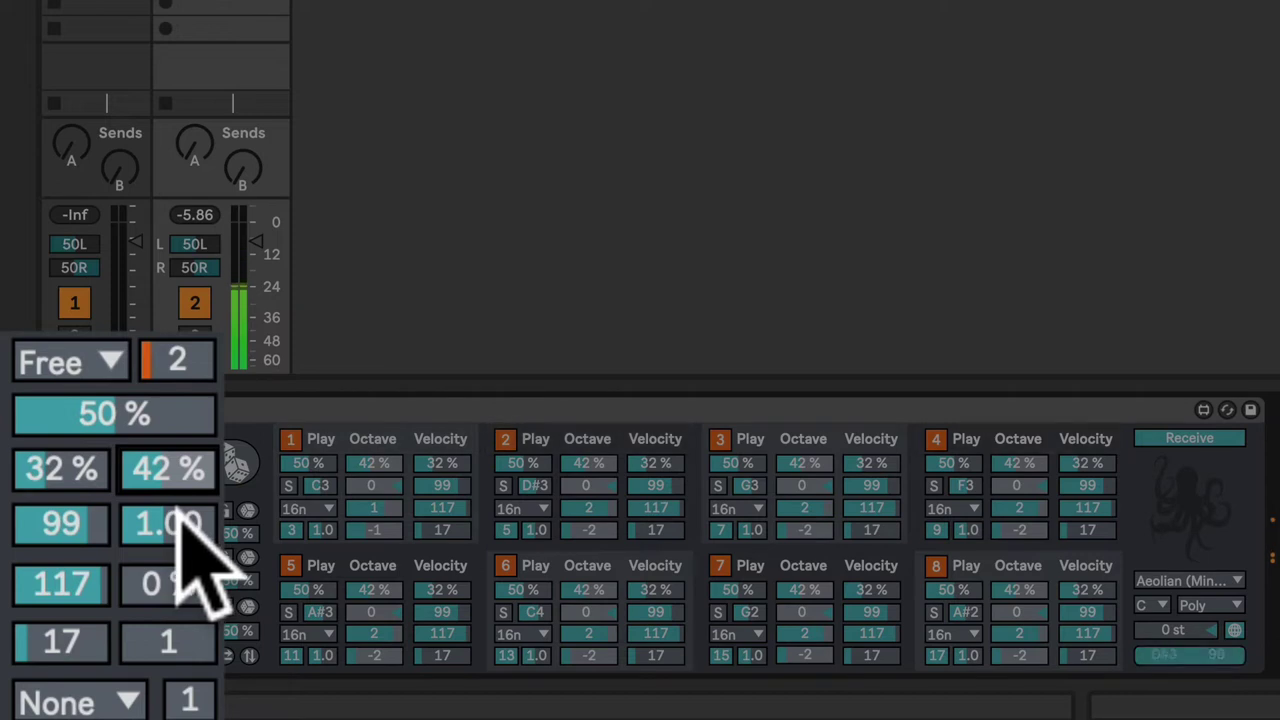
# - Lower the global rate multiplier from 1.00 to 0.48 for all eight lanes
pyautogui.moveTo(180, 526); pyautogui.dragTo(180, 602)
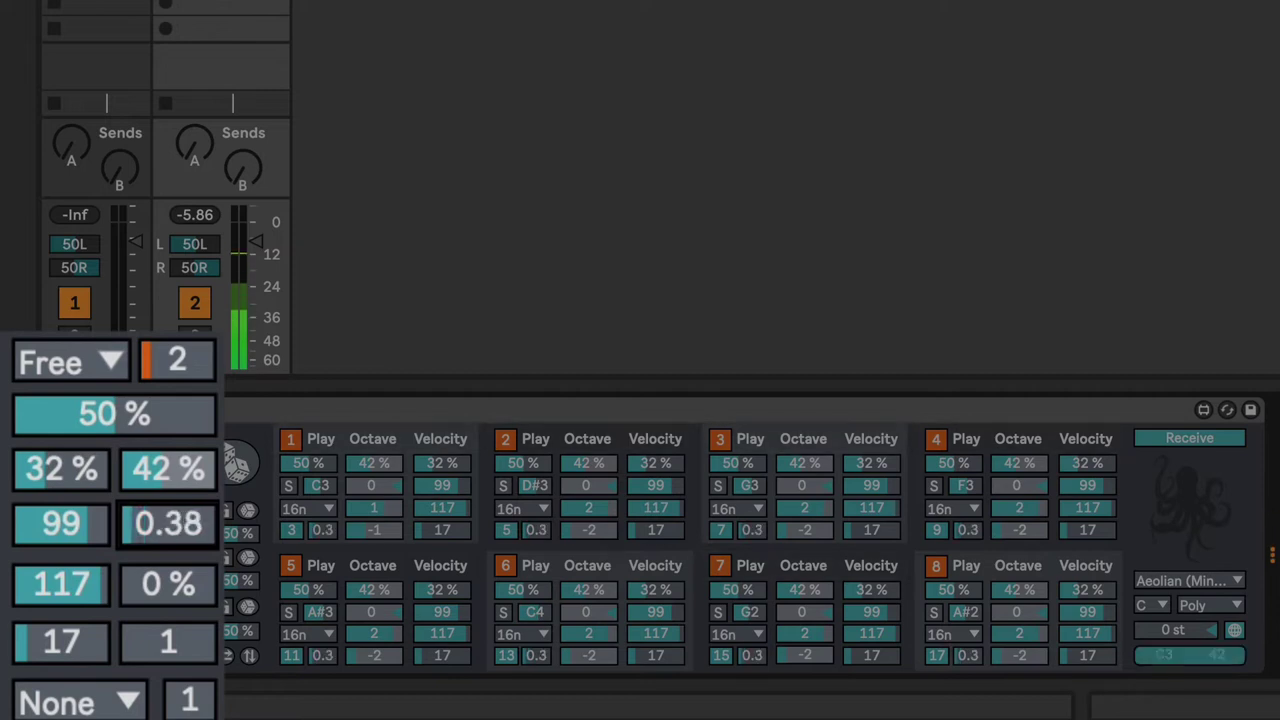
pyautogui.moveTo(180, 522); pyautogui.dragTo(180, 616)
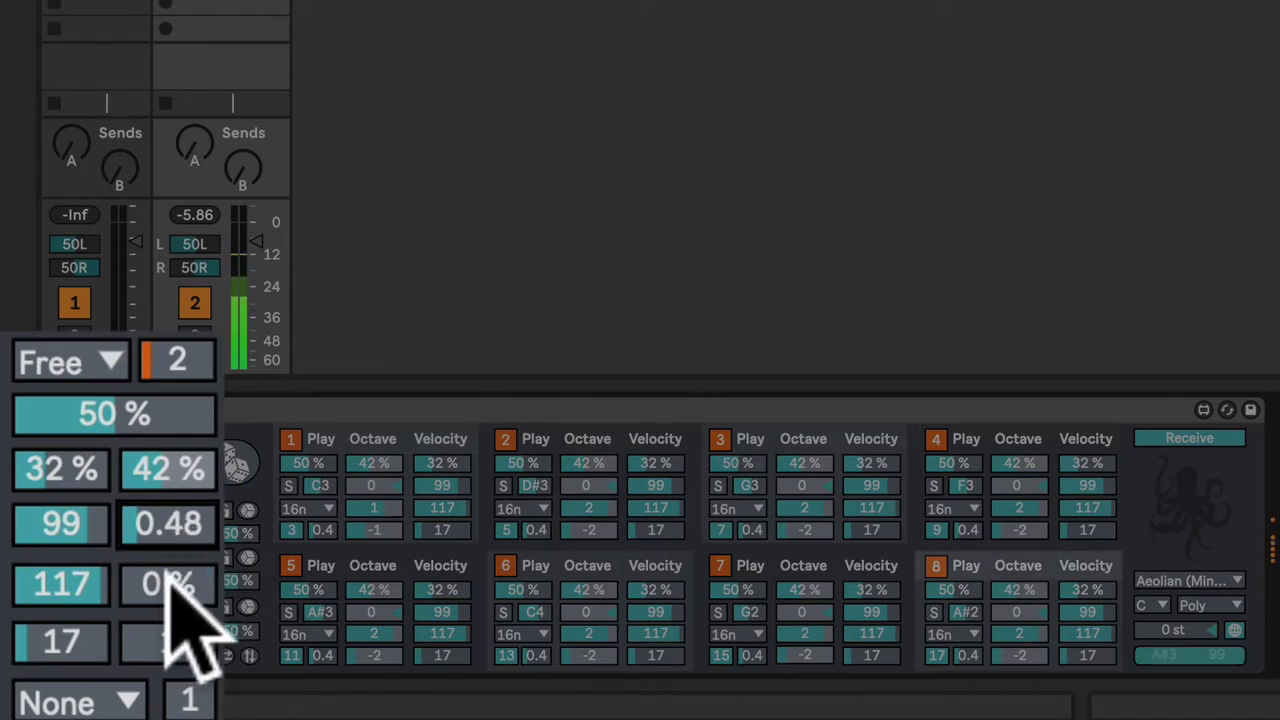
# - Raise Octopulse's 0 % global amount beside 117 to 64 %, bringing Wavetable into view
pyautogui.click(170, 586)
pyautogui.moveTo(170, 586); pyautogui.dragTo(170, 550)
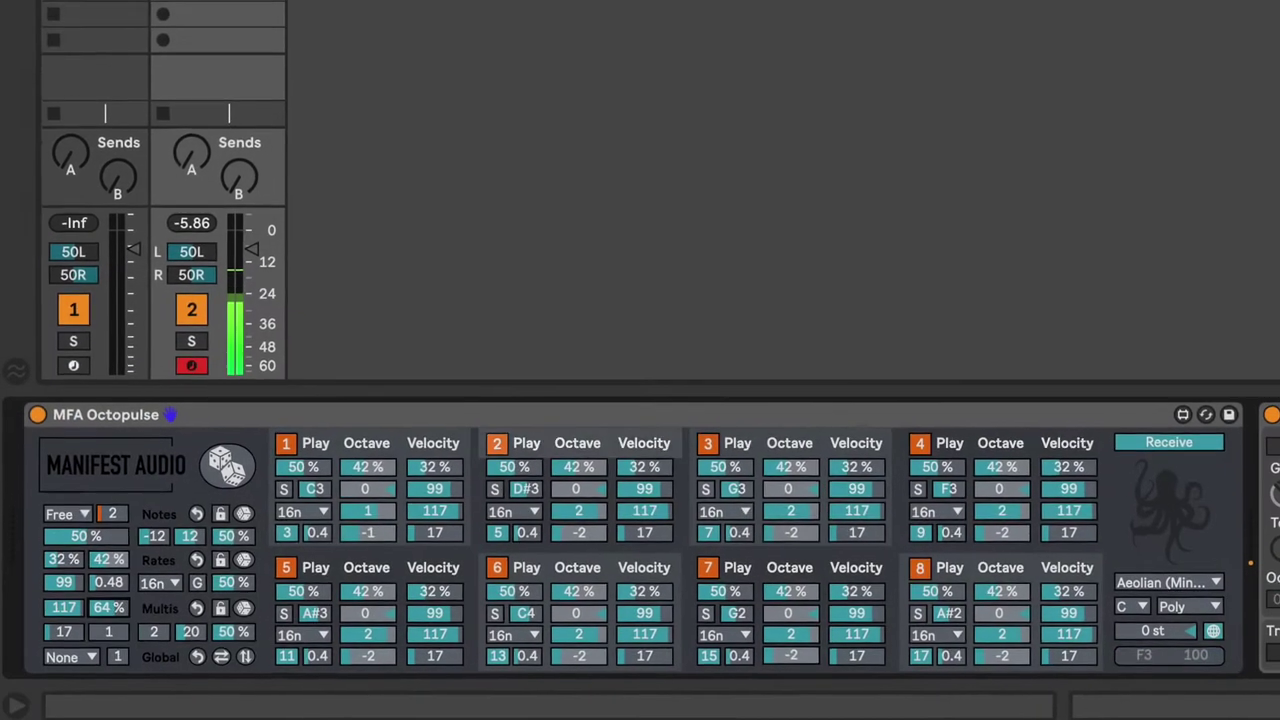
pyautogui.hscroll(5, 640, 550)
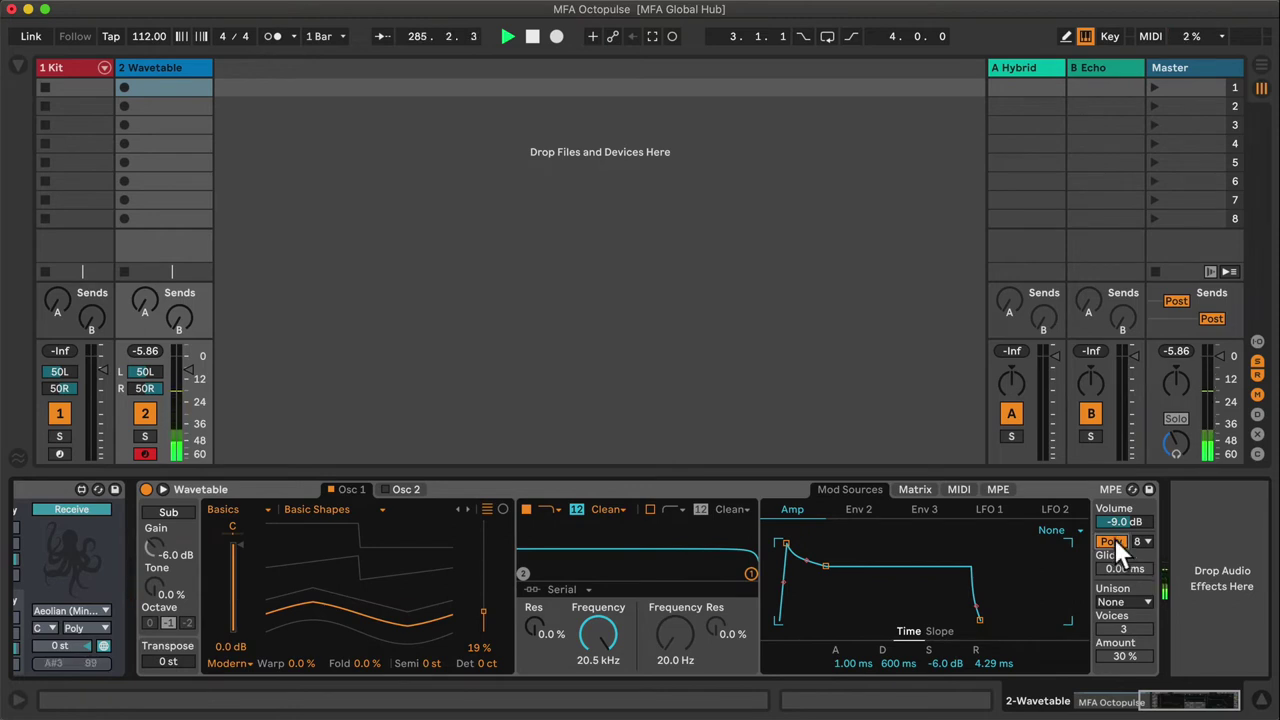
# - Switch Wavetable from Poly to Mono with a short glide, then scroll back to Octopulse
pyautogui.click(1114, 541)
pyautogui.moveTo(1116, 565); pyautogui.dragTo(1116, 535)
pyautogui.hscroll(-10, 810, 590)
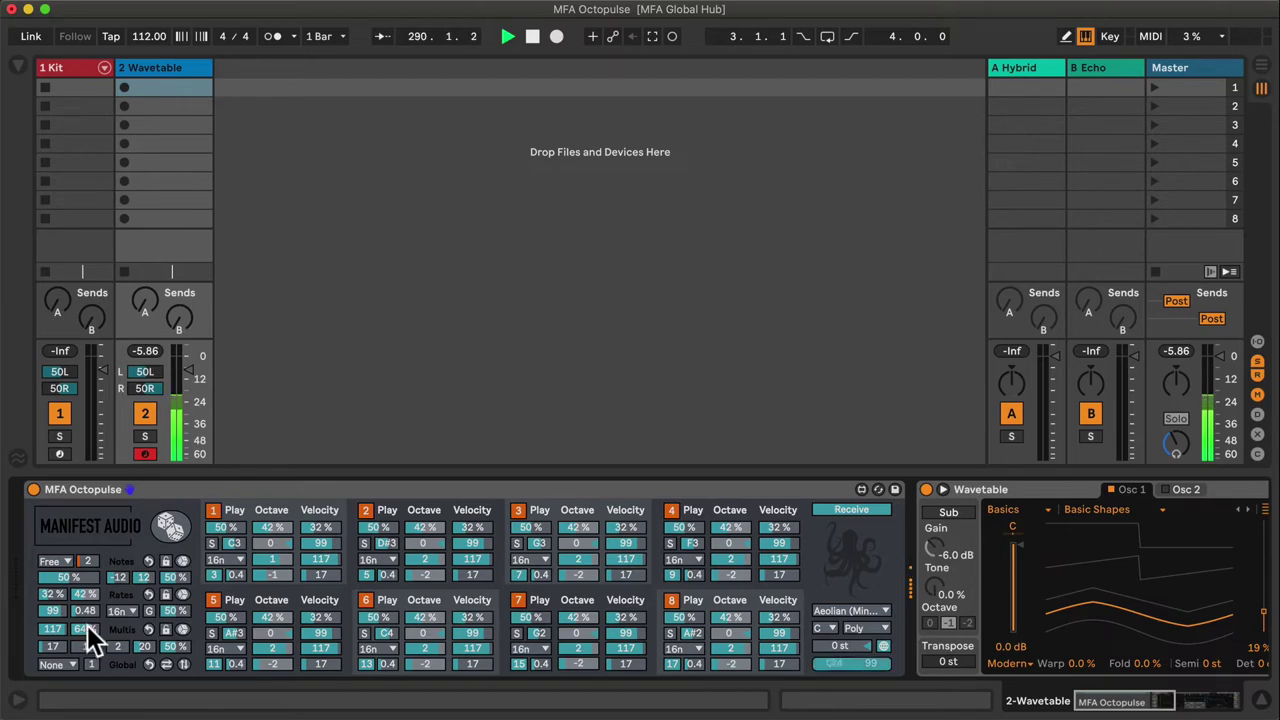
# - Drop the 64 % amount to 0, the rate multiplier to 0.43 and the global percentage to 26 %
pyautogui.moveTo(86, 625); pyautogui.dragTo(86, 660)
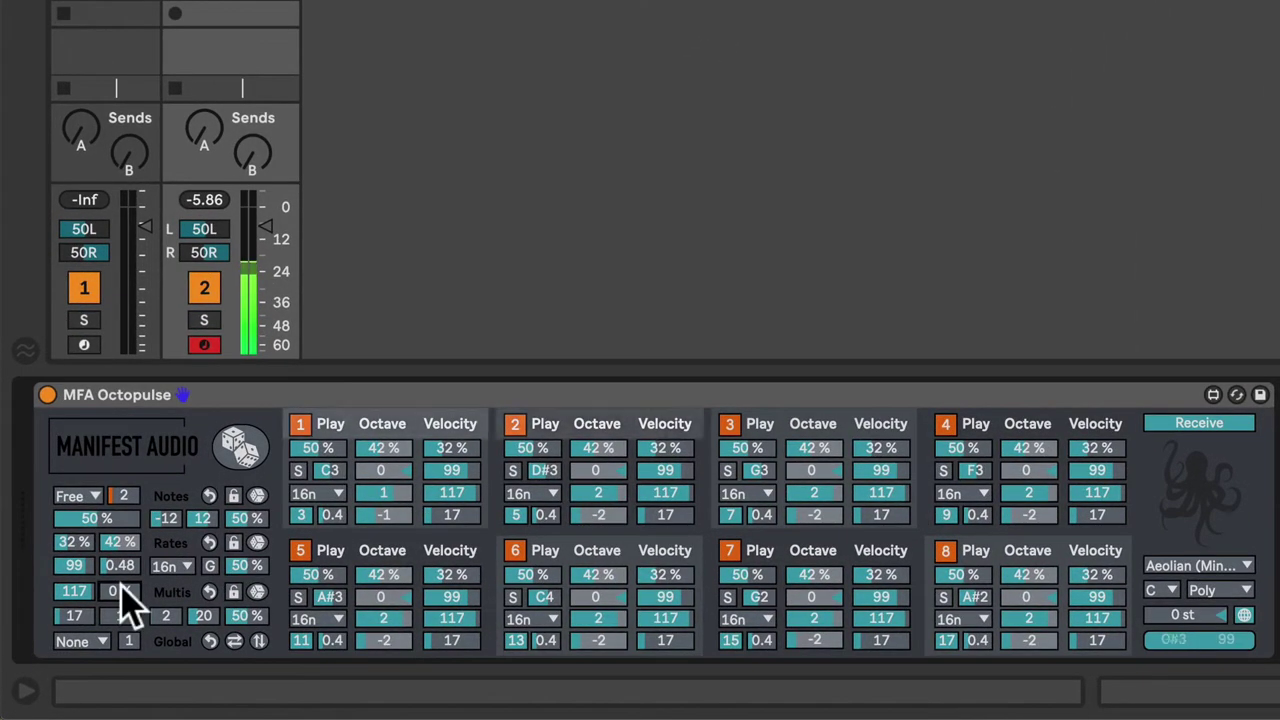
pyautogui.moveTo(116, 567); pyautogui.dragTo(119, 540)
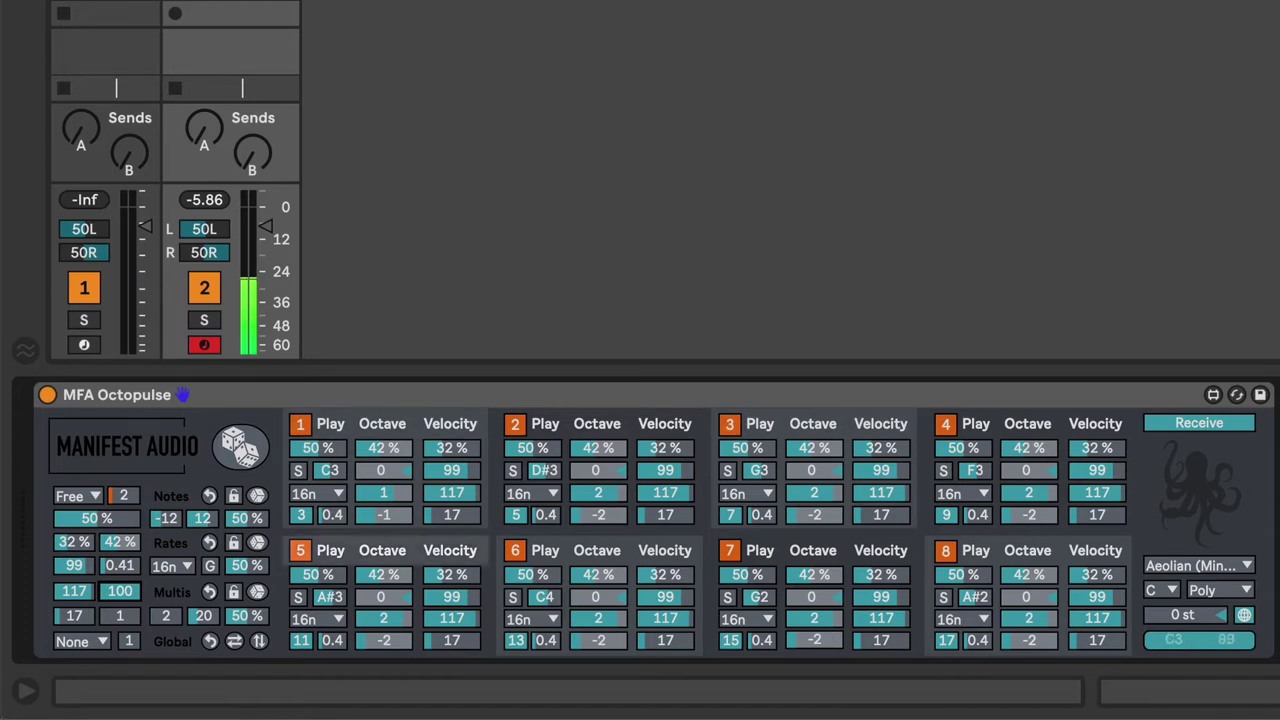
pyautogui.moveTo(119, 591); pyautogui.dragTo(119, 640)
pyautogui.moveTo(119, 591); pyautogui.dragTo(119, 615)
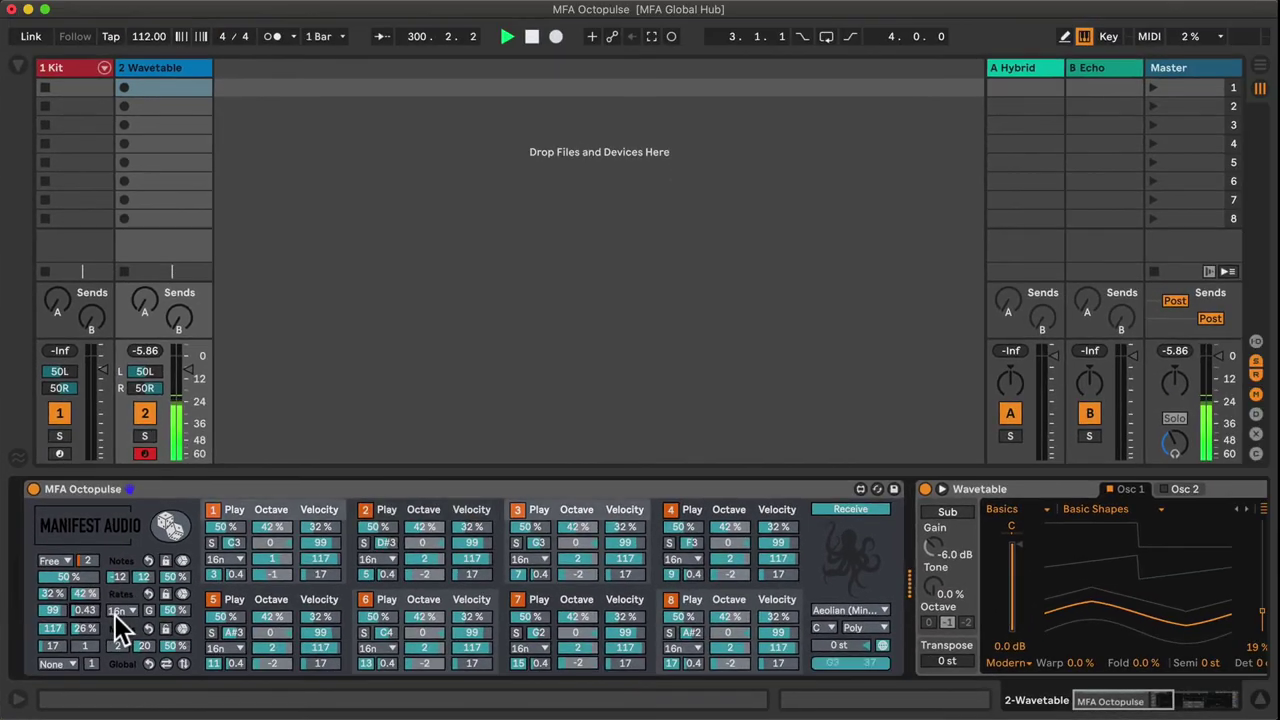
pyautogui.hscroll(10, 471, 594)
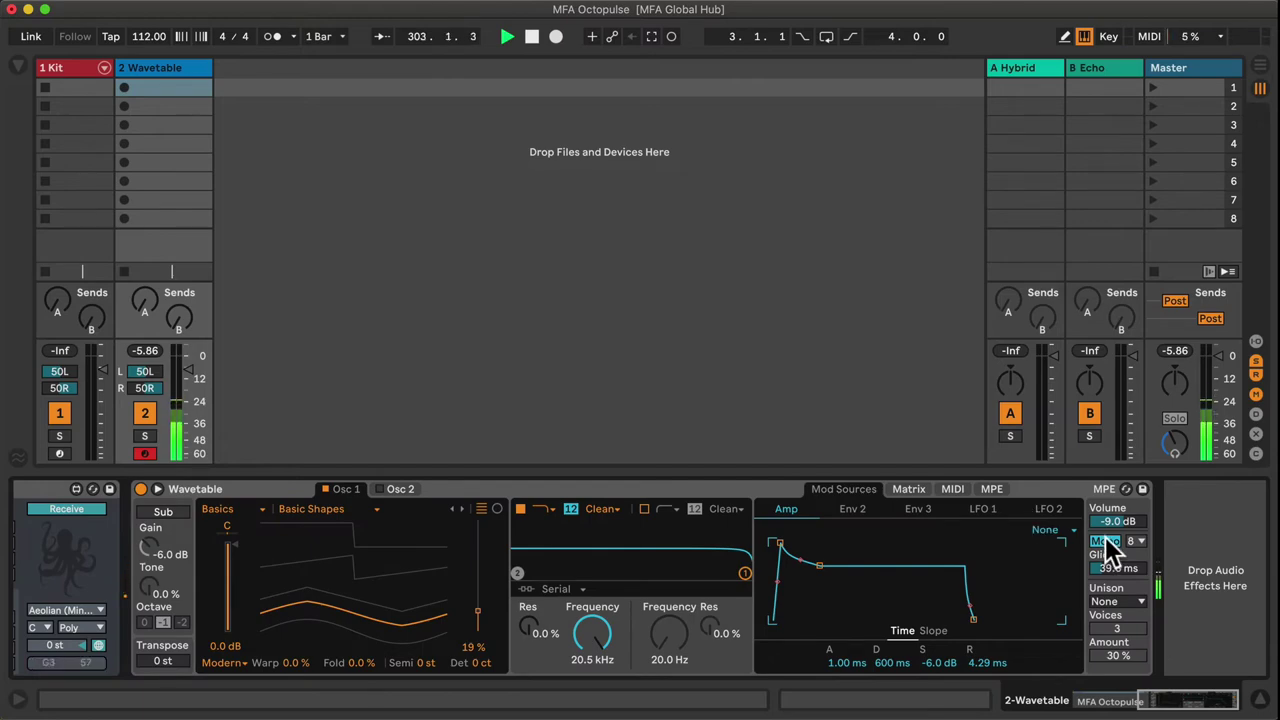
pyautogui.hscroll(-10, 367, 537)
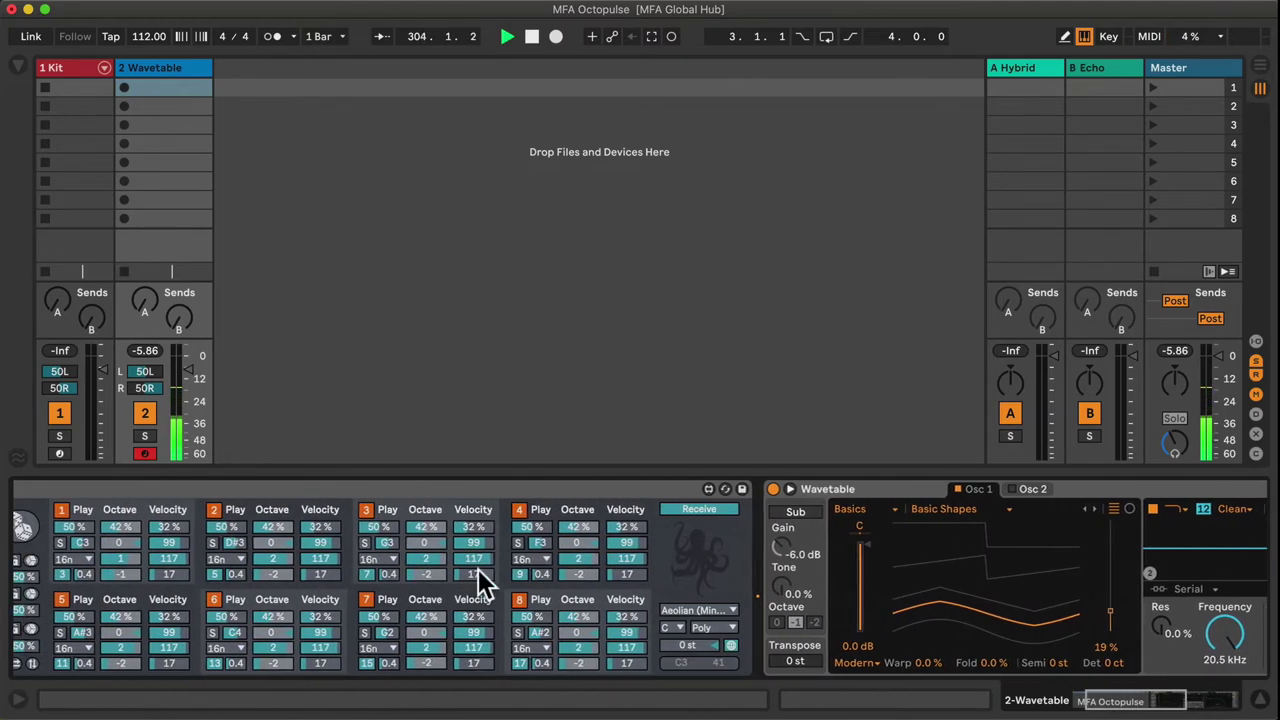
pyautogui.hscroll(-3, 623, 600)
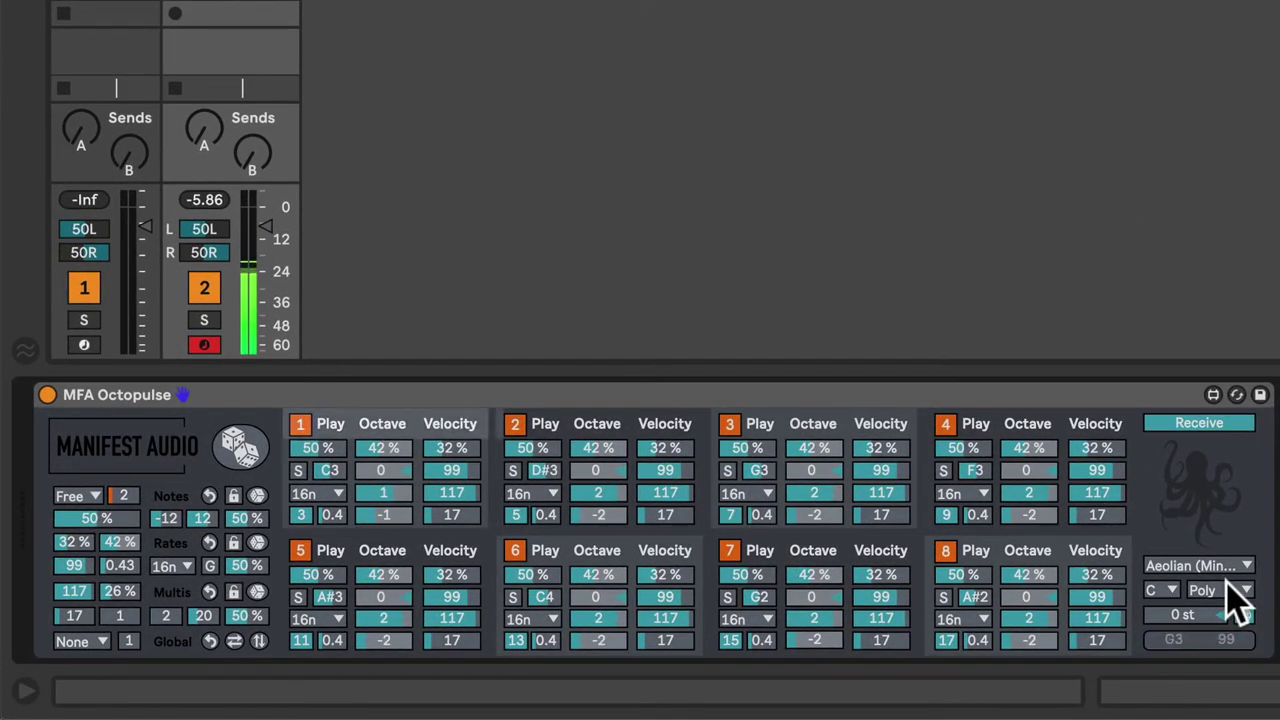
# - Try Octopulse's Mono 1, Mono 2 and Mono 3 voice modes, then settle back on Poly
pyautogui.click(1234, 590)
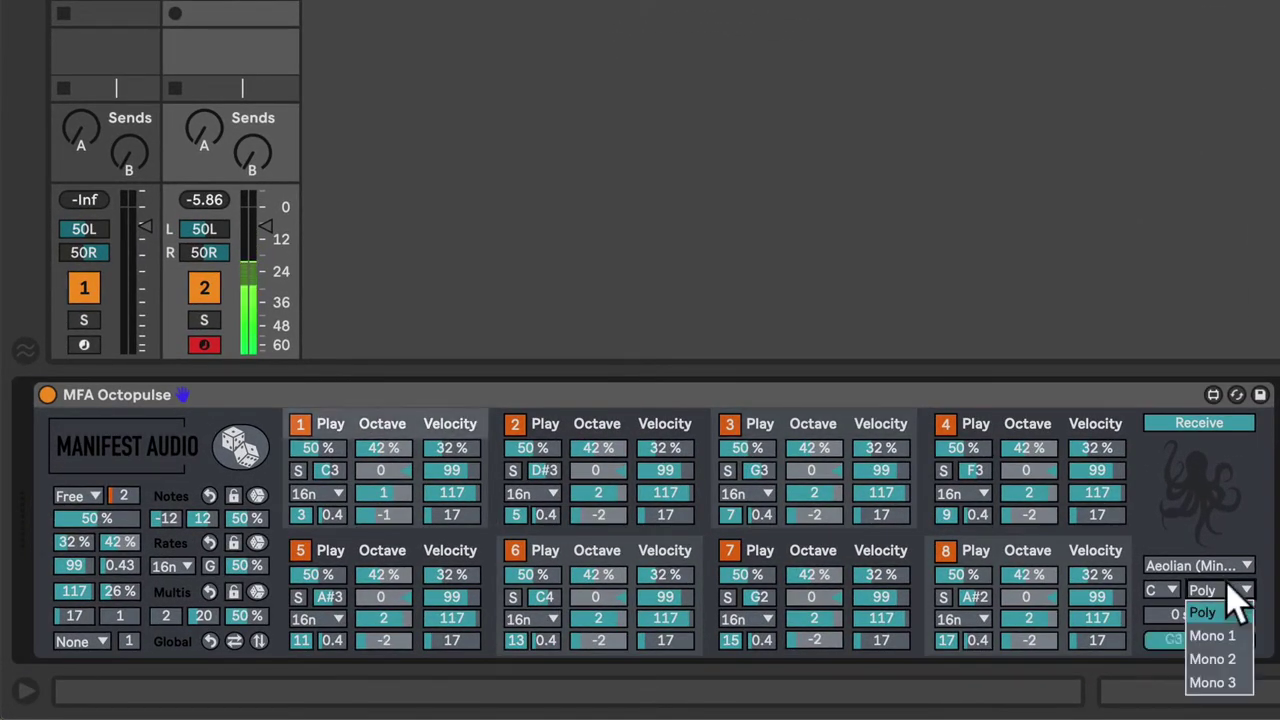
pyautogui.click(1227, 638)
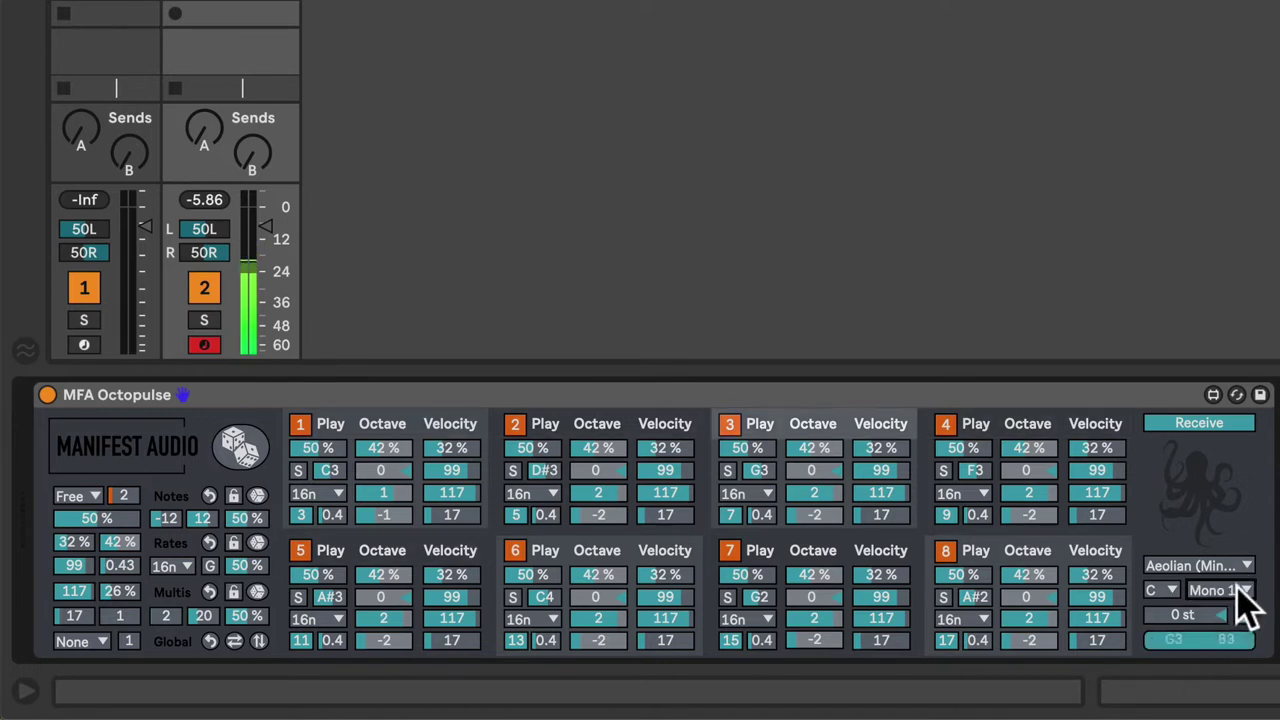
pyautogui.click(1242, 592)
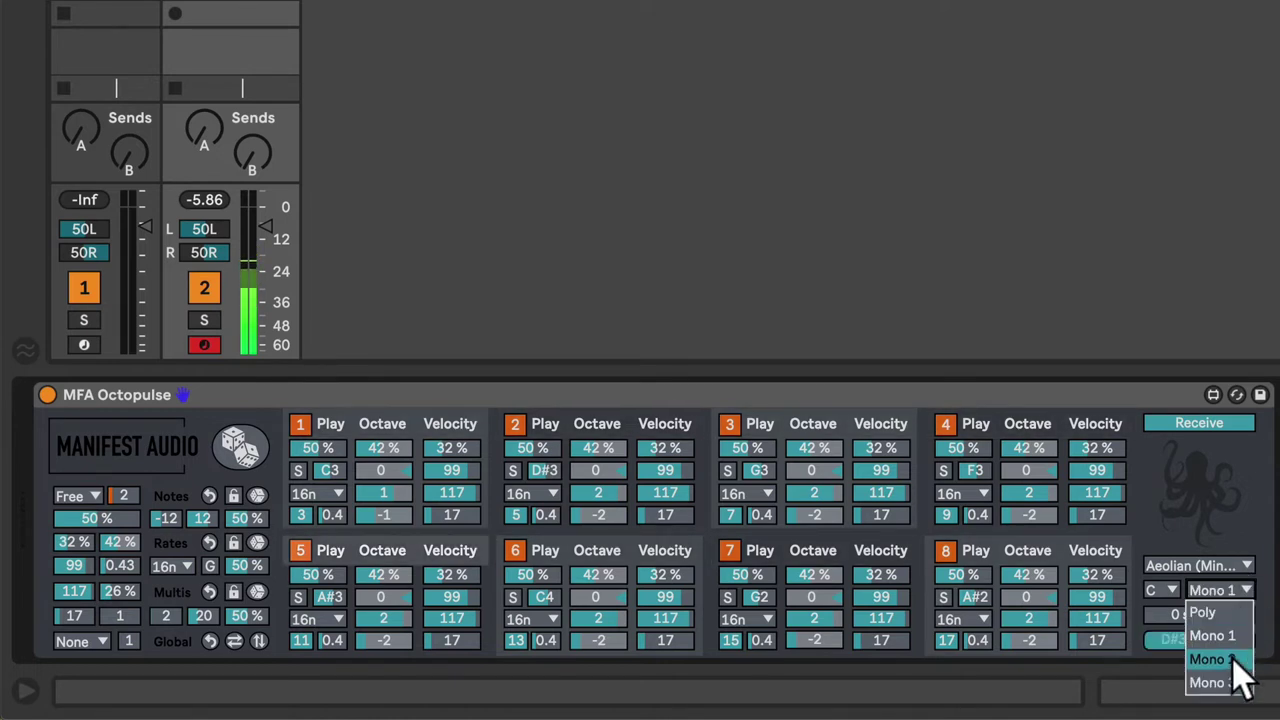
pyautogui.click(1233, 660)
pyautogui.click(1250, 596)
pyautogui.click(1237, 678)
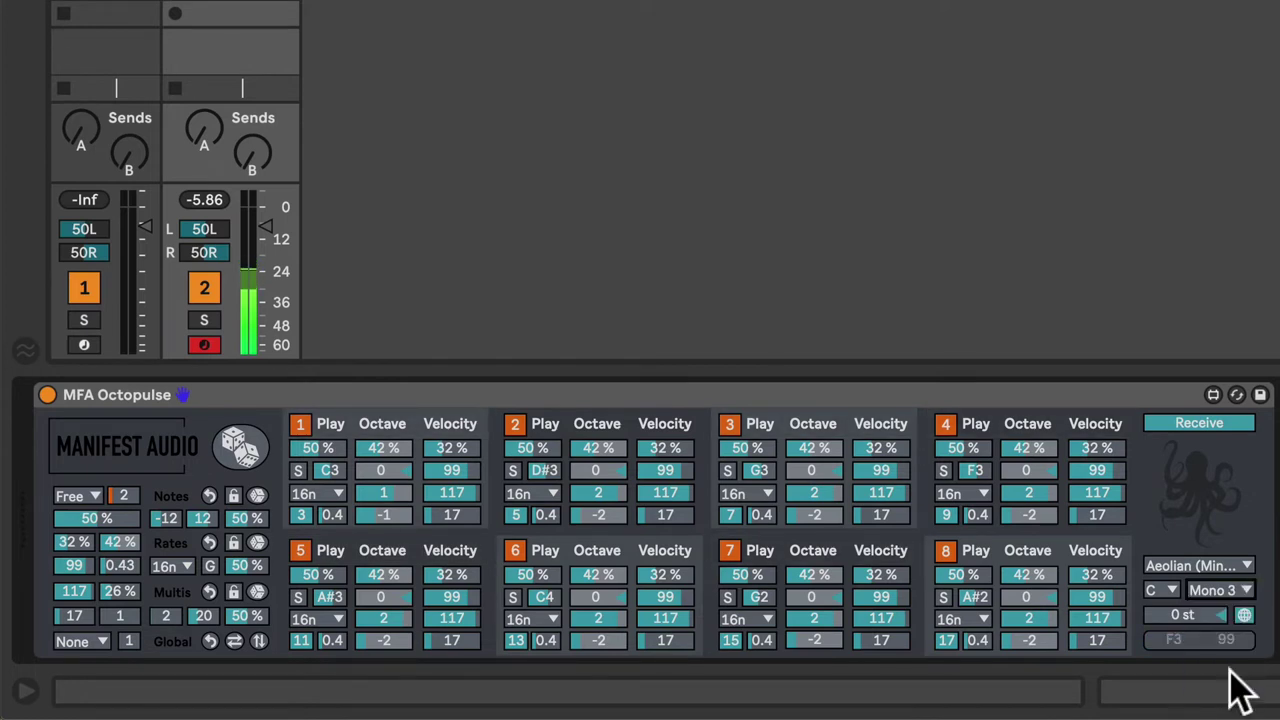
pyautogui.click(1242, 590)
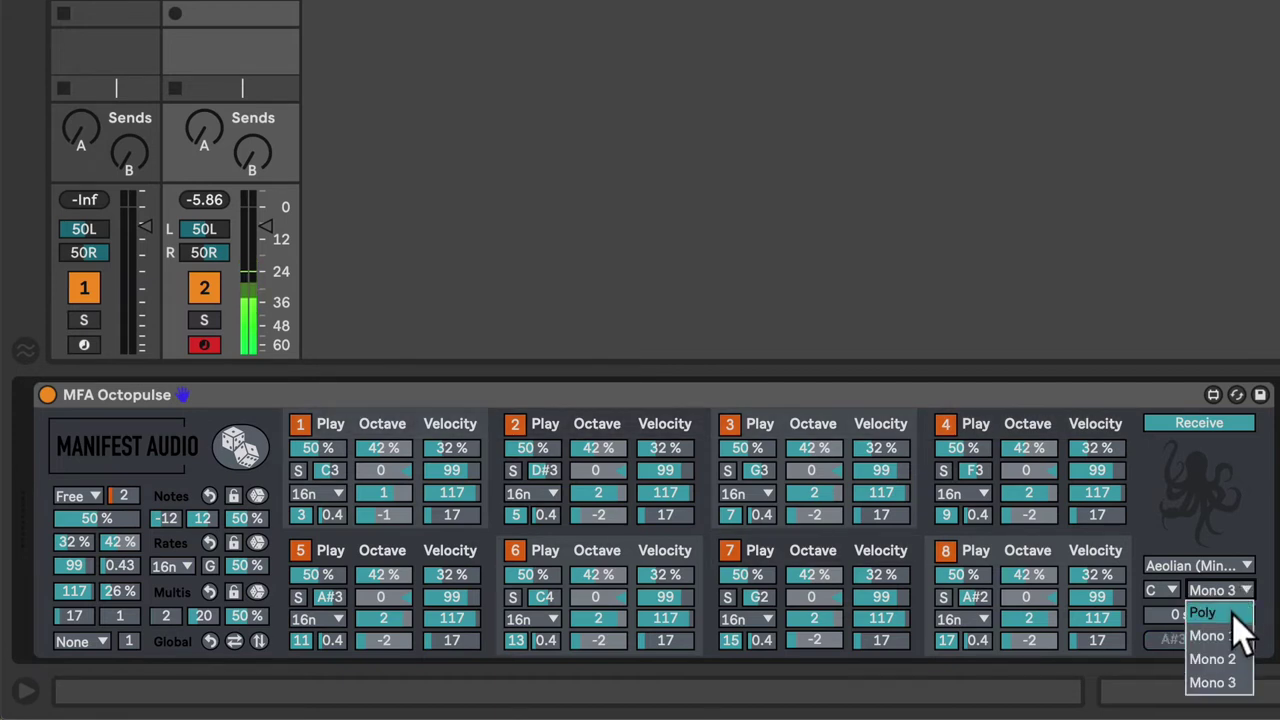
pyautogui.click(1233, 612)
pyautogui.hscroll(10, 1215, 615)
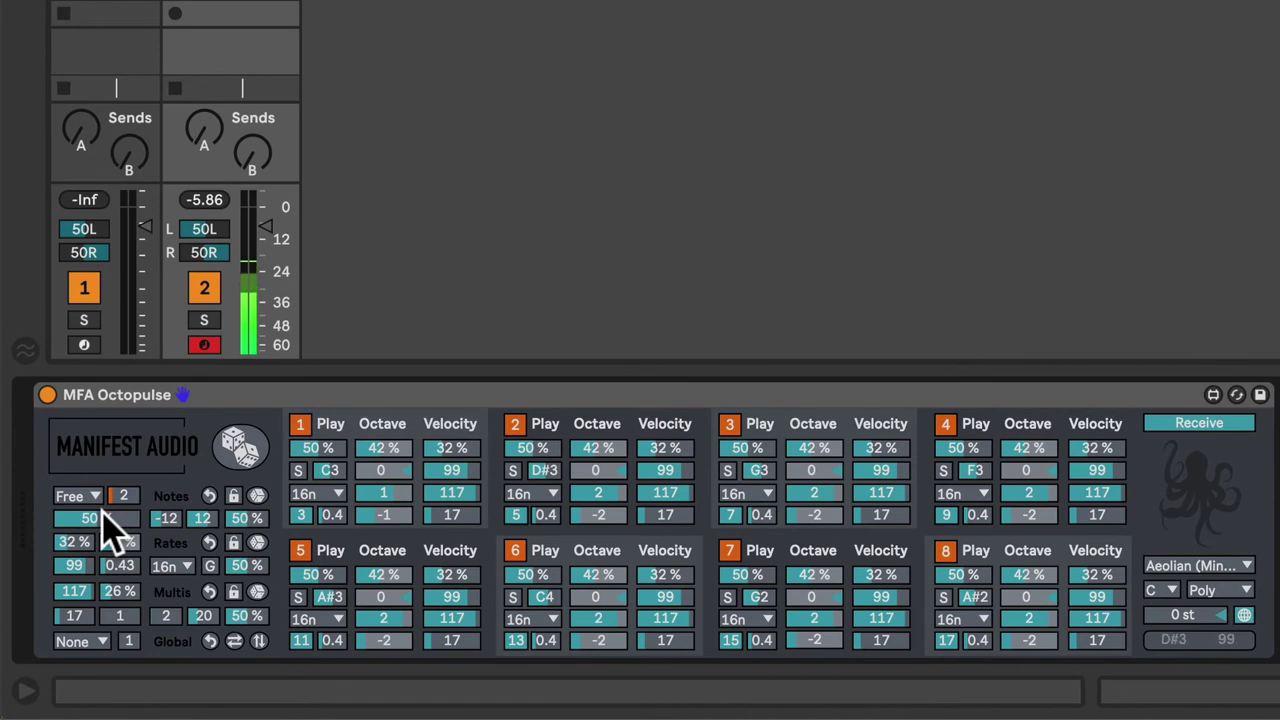
# - Set the global Play probability for all Octopulse lanes to 56 %
pyautogui.click(103, 518)
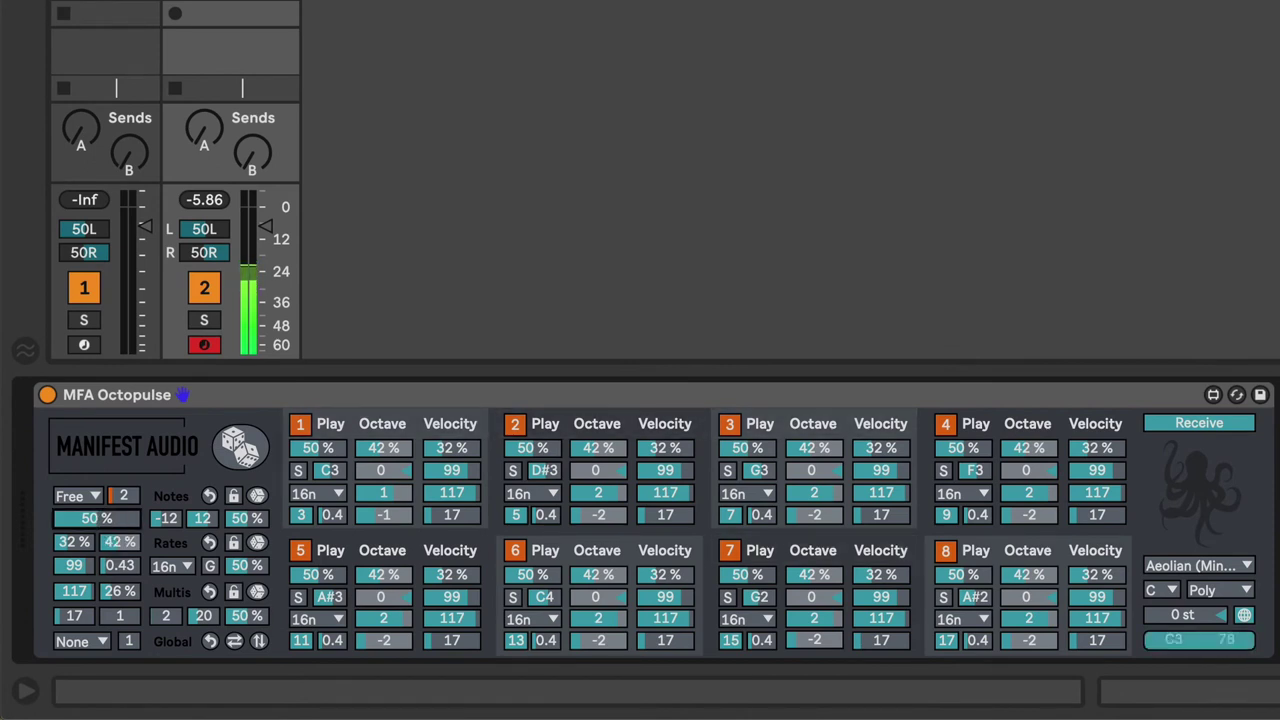
pyautogui.write('56')
pyautogui.press('Return')
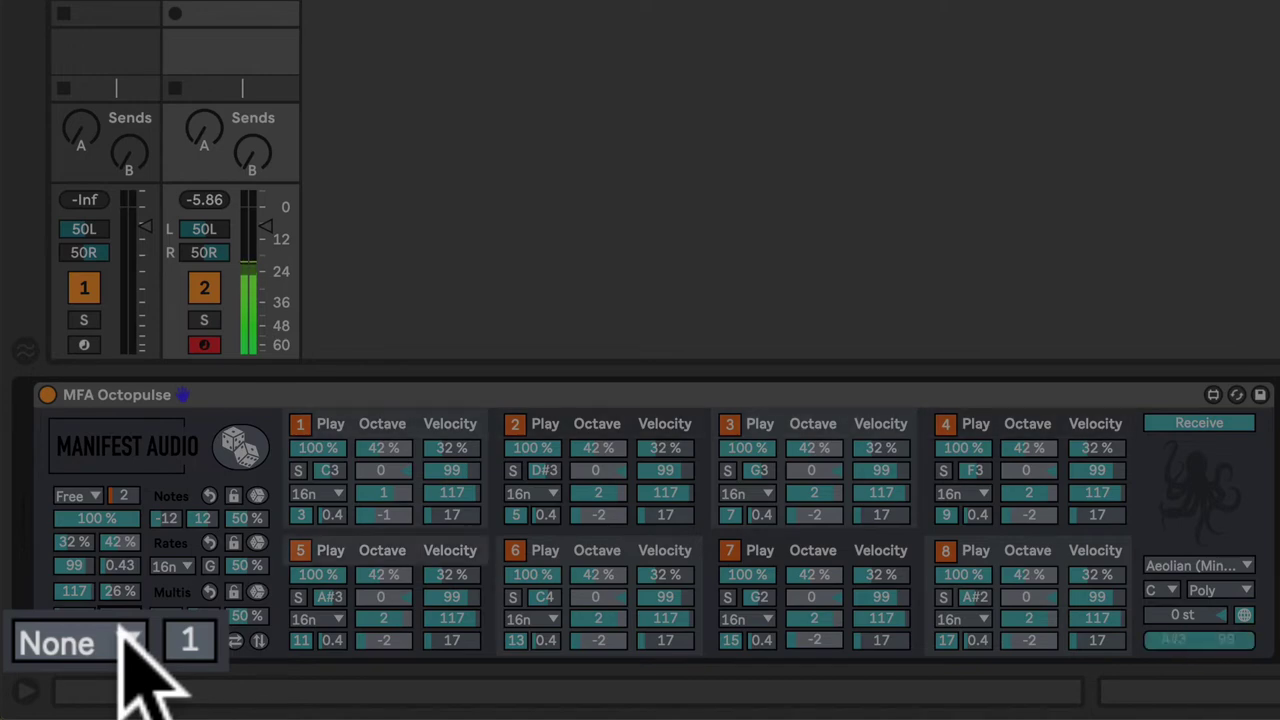
# - Try the 8n global rate, raise its count from 1 to 3, then return the rate to None
pyautogui.click(100, 641)
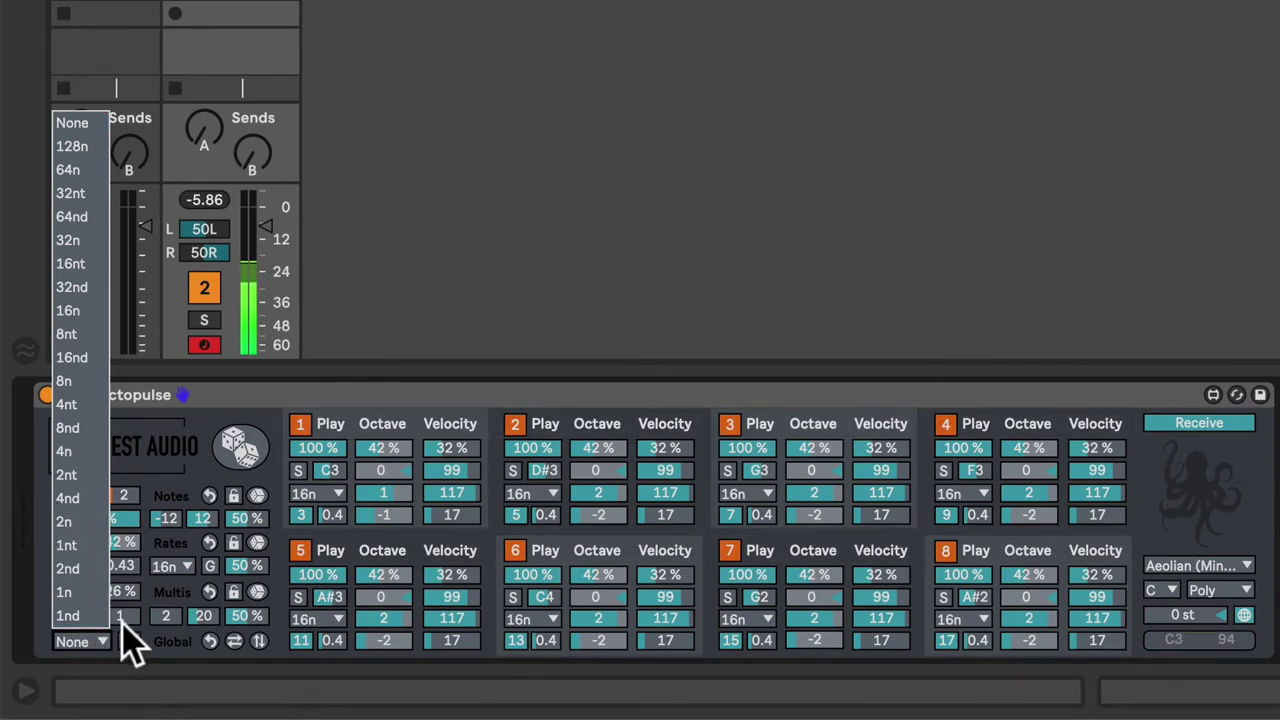
pyautogui.click(124, 628)
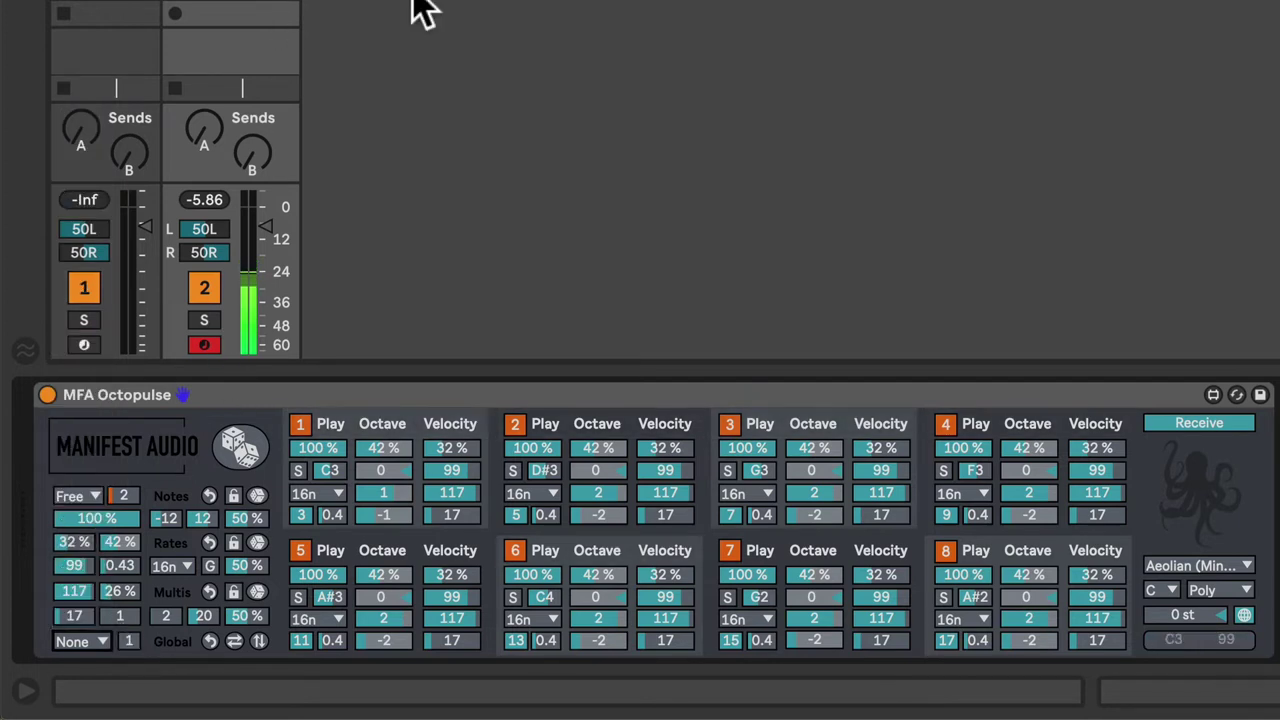
pyautogui.click(100, 643)
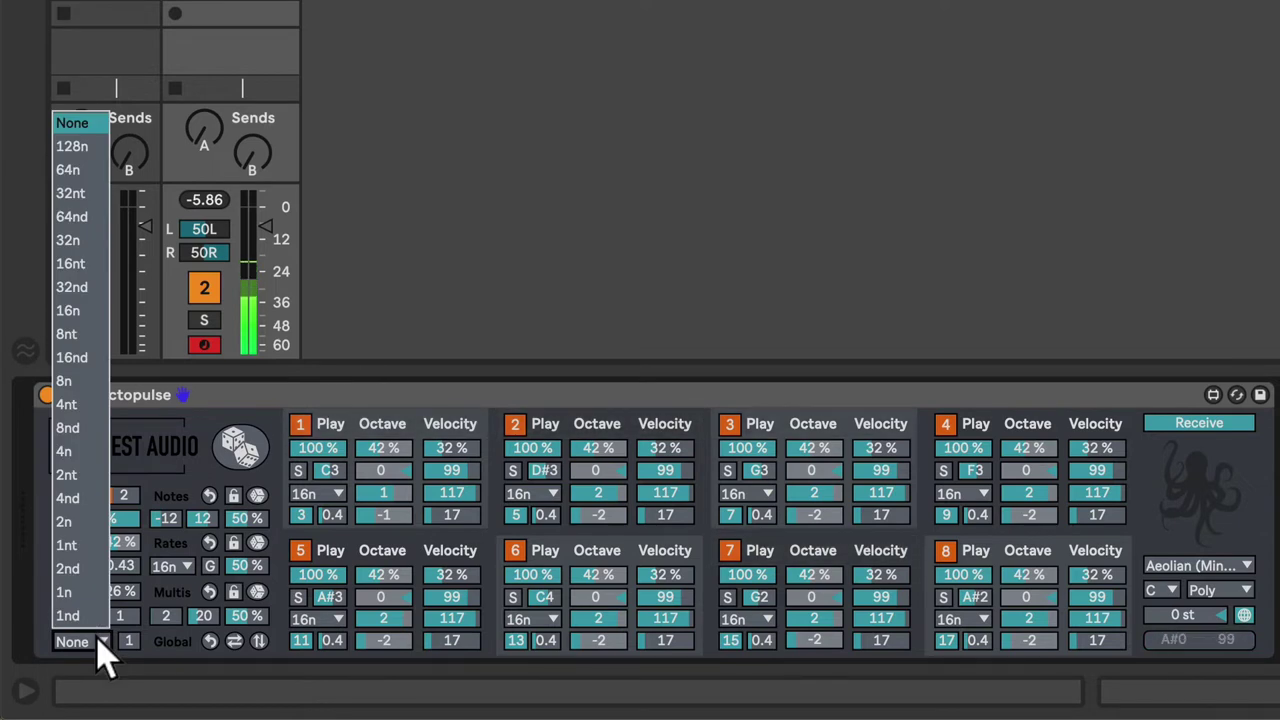
pyautogui.click(75, 381)
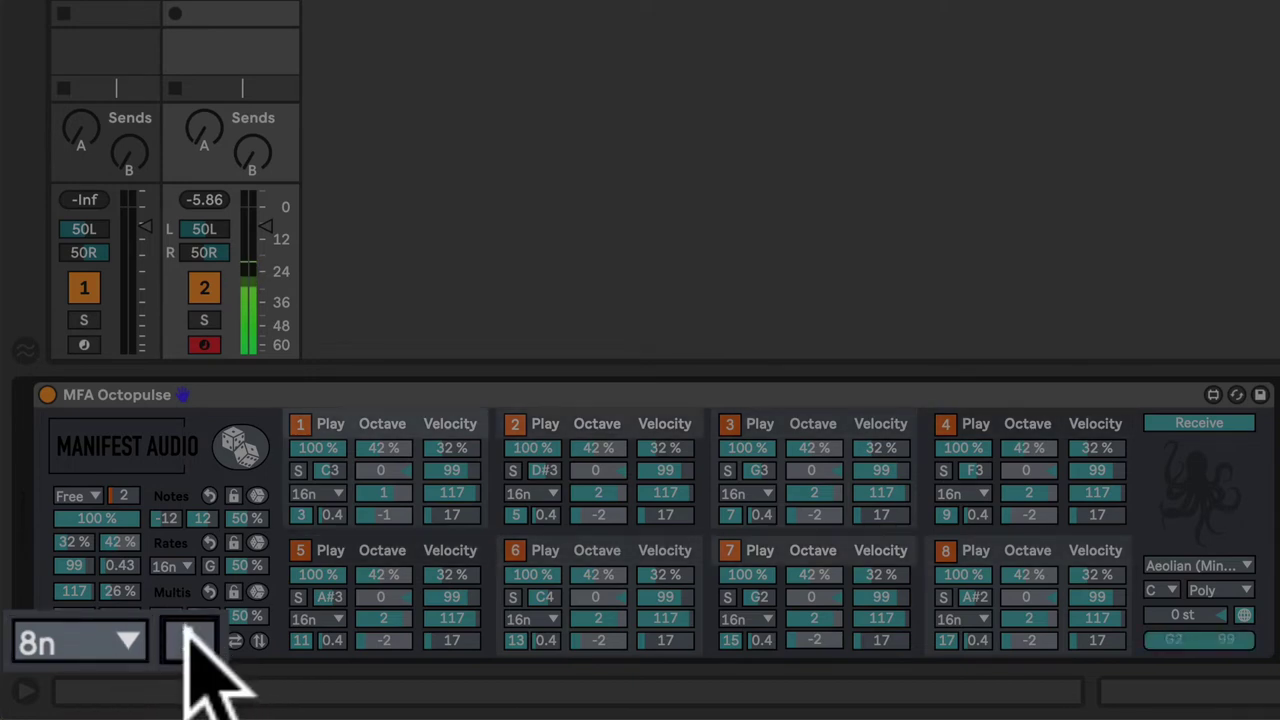
pyautogui.moveTo(185, 630); pyautogui.dragTo(185, 610)
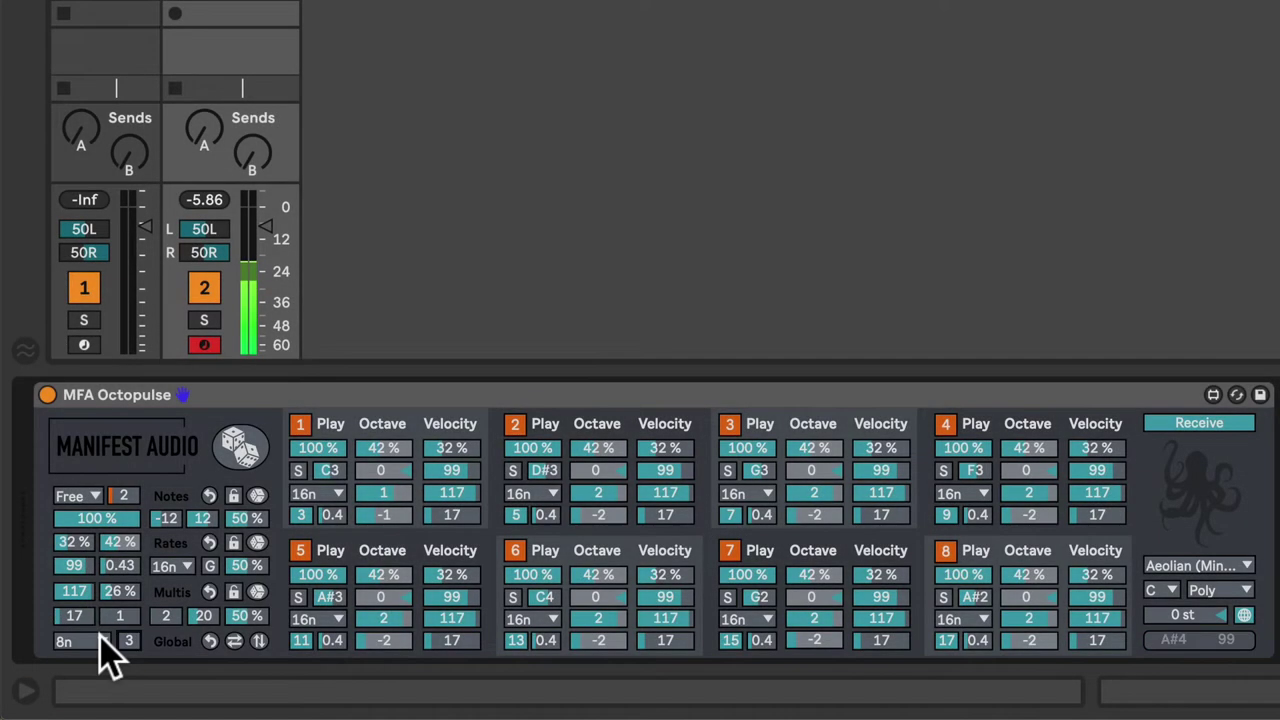
pyautogui.click(101, 638)
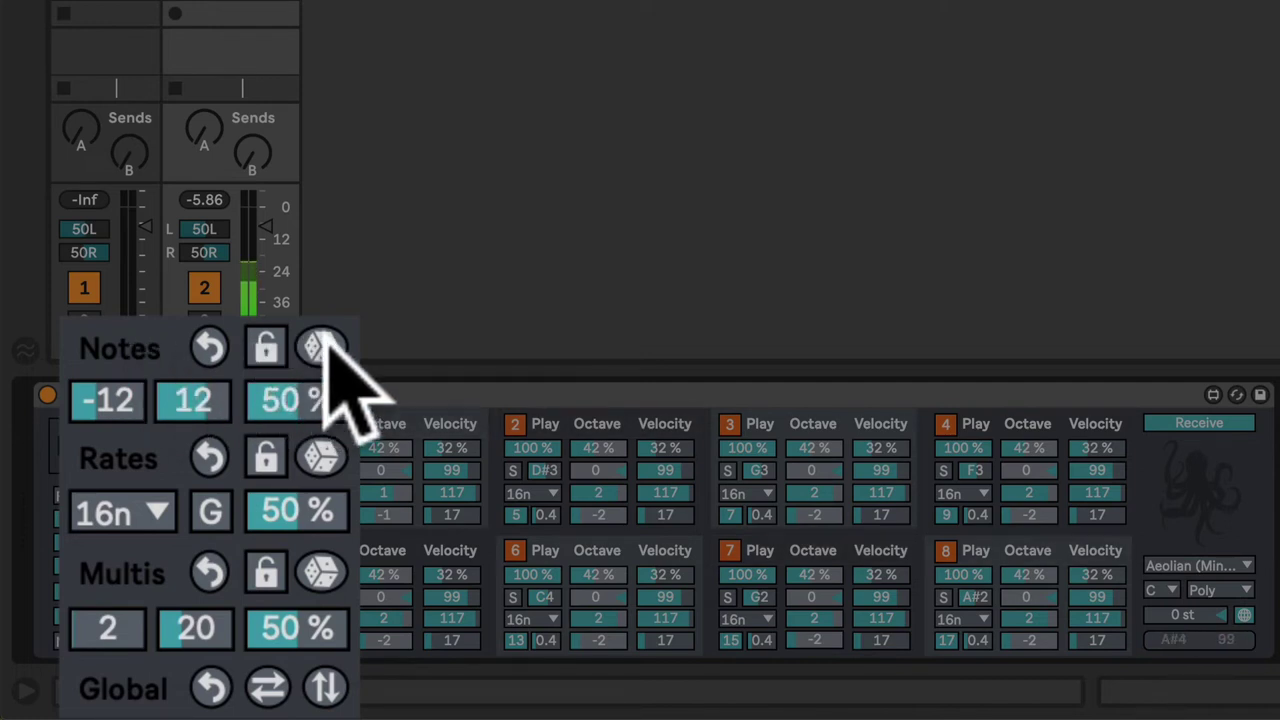
# - Raise the Notes randomization amount to 56 % and randomize all lane pitches
pyautogui.click(180, 400)
pyautogui.moveTo(306, 392); pyautogui.dragTo(320, 337)
pyautogui.click(320, 346)
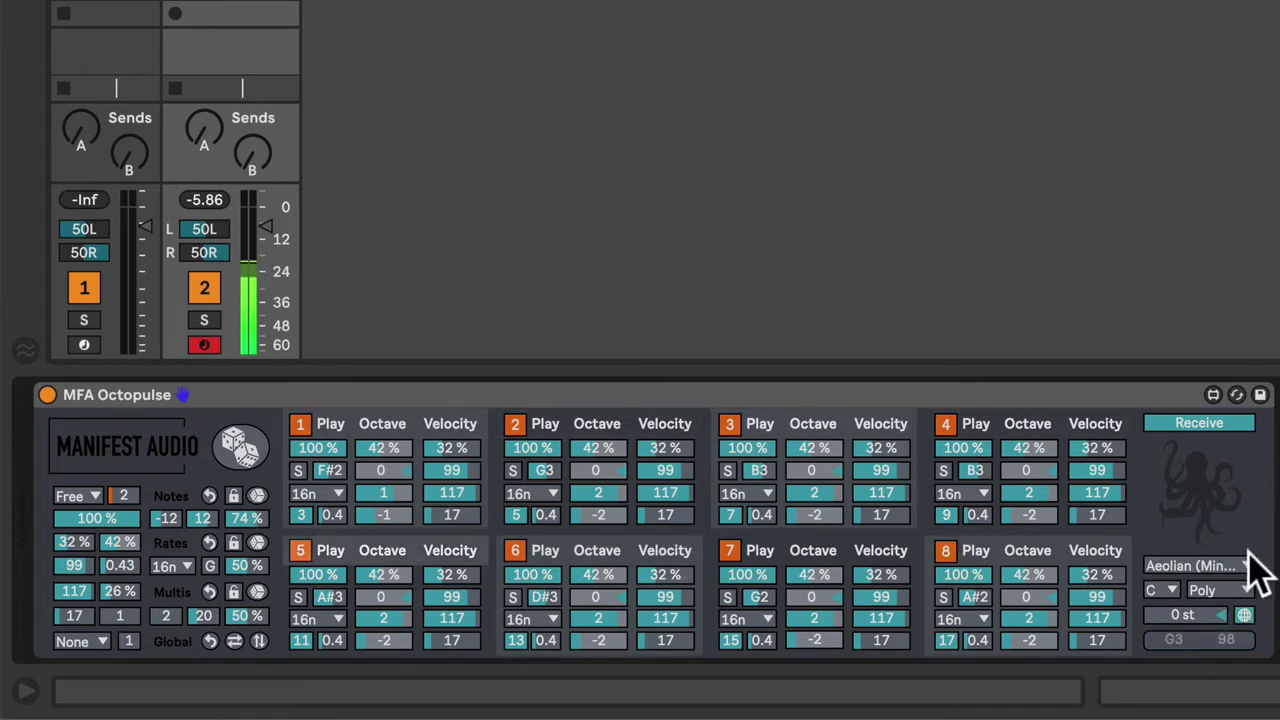
# - Raise Notes randomization to 87 %, re-roll the pitches three times, then push it to 99 %
pyautogui.moveTo(258, 530); pyautogui.dragTo(228, 530)
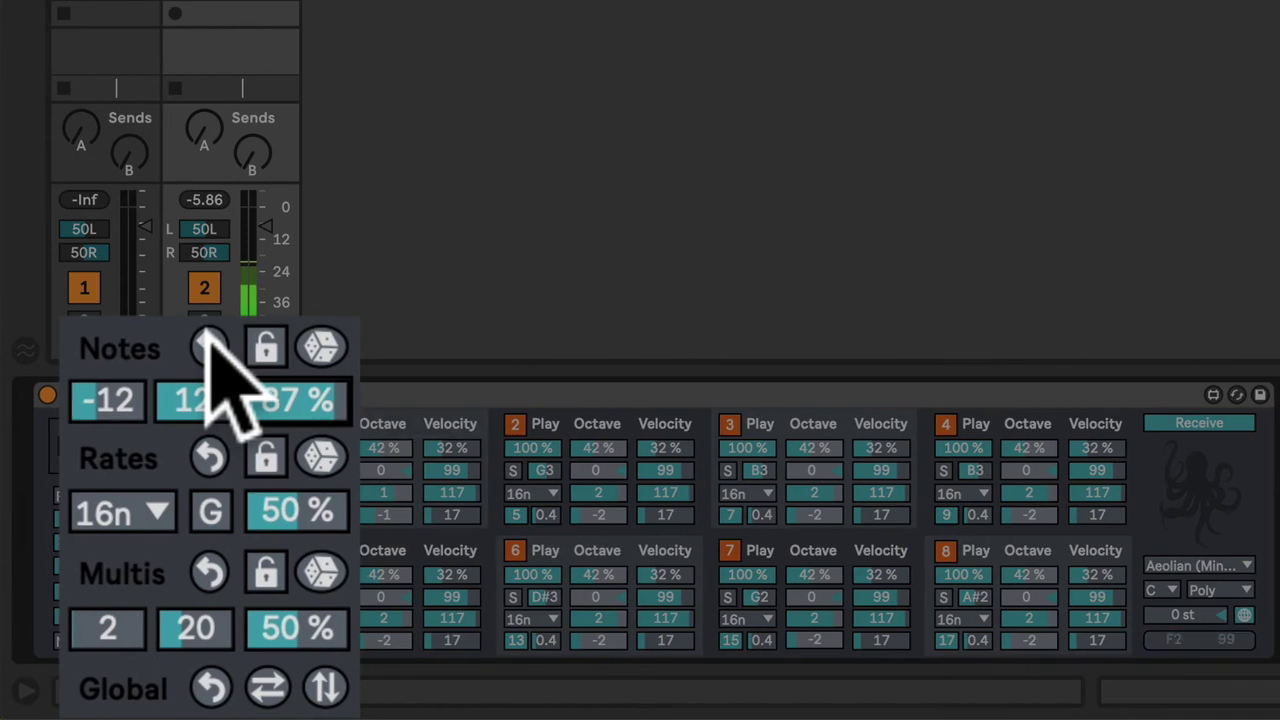
pyautogui.click(208, 345)
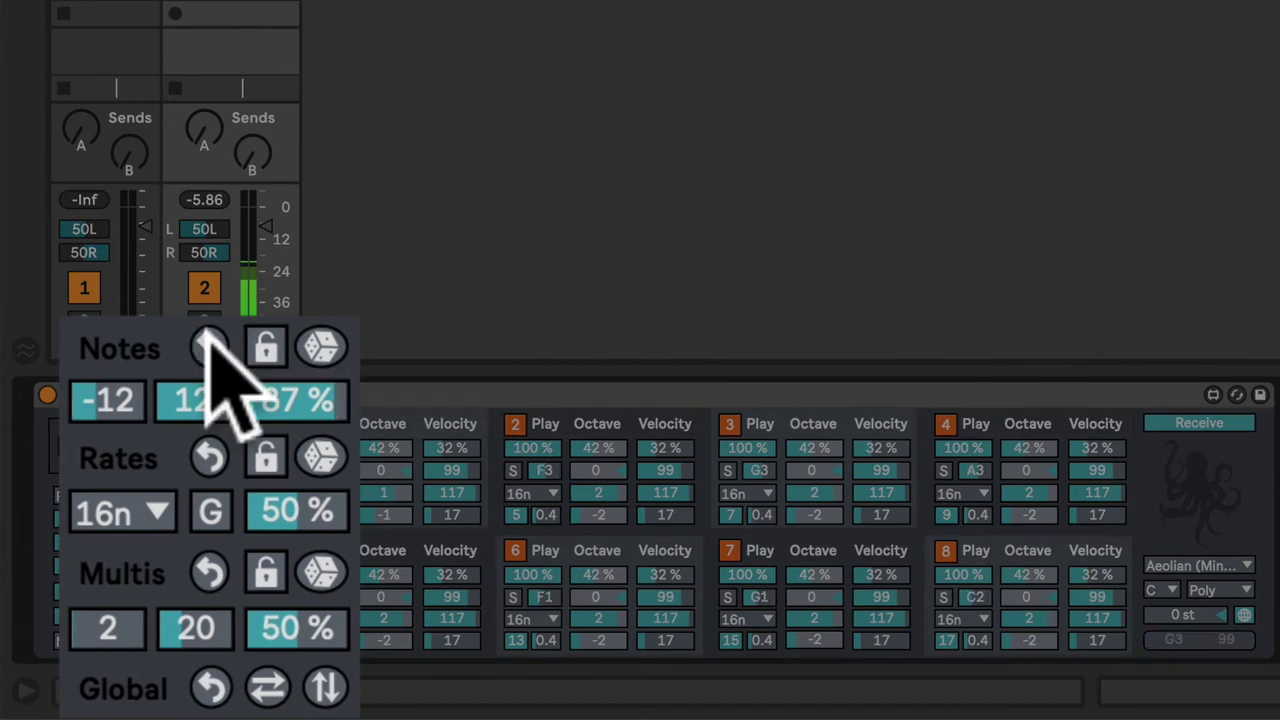
pyautogui.click(318, 345)
pyautogui.click(318, 345)
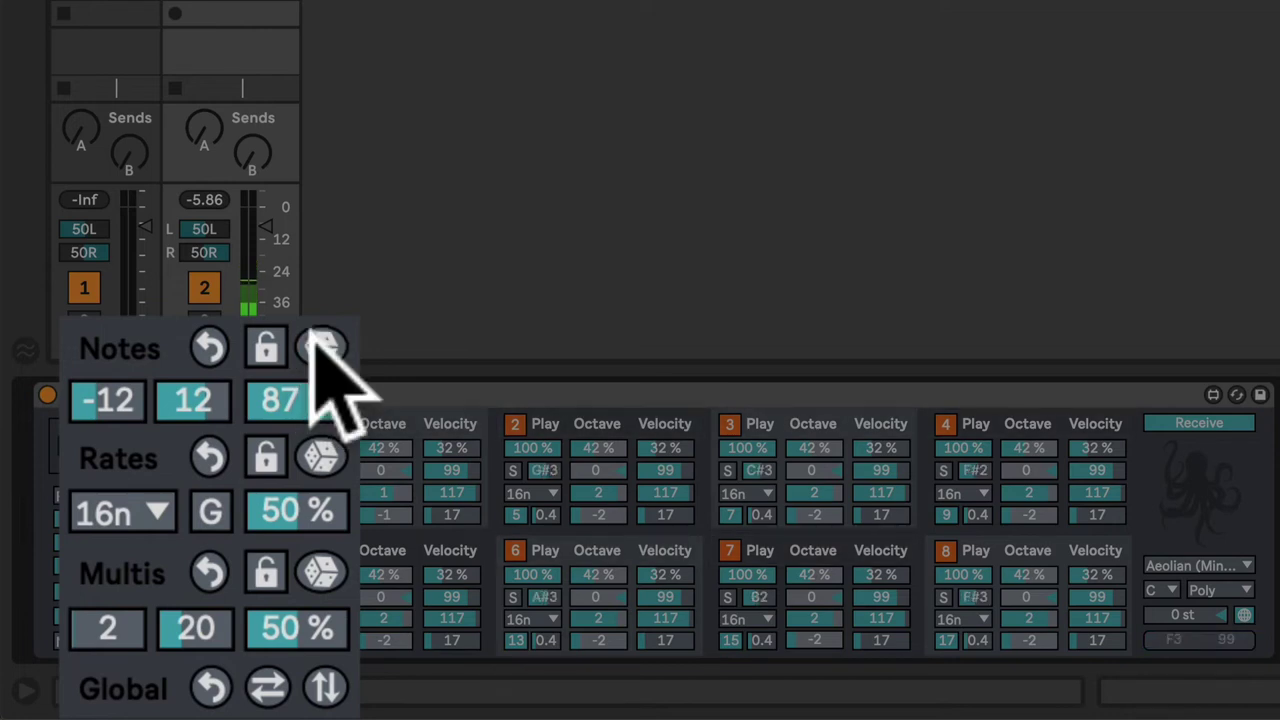
pyautogui.moveTo(290, 400); pyautogui.dragTo(365, 470)
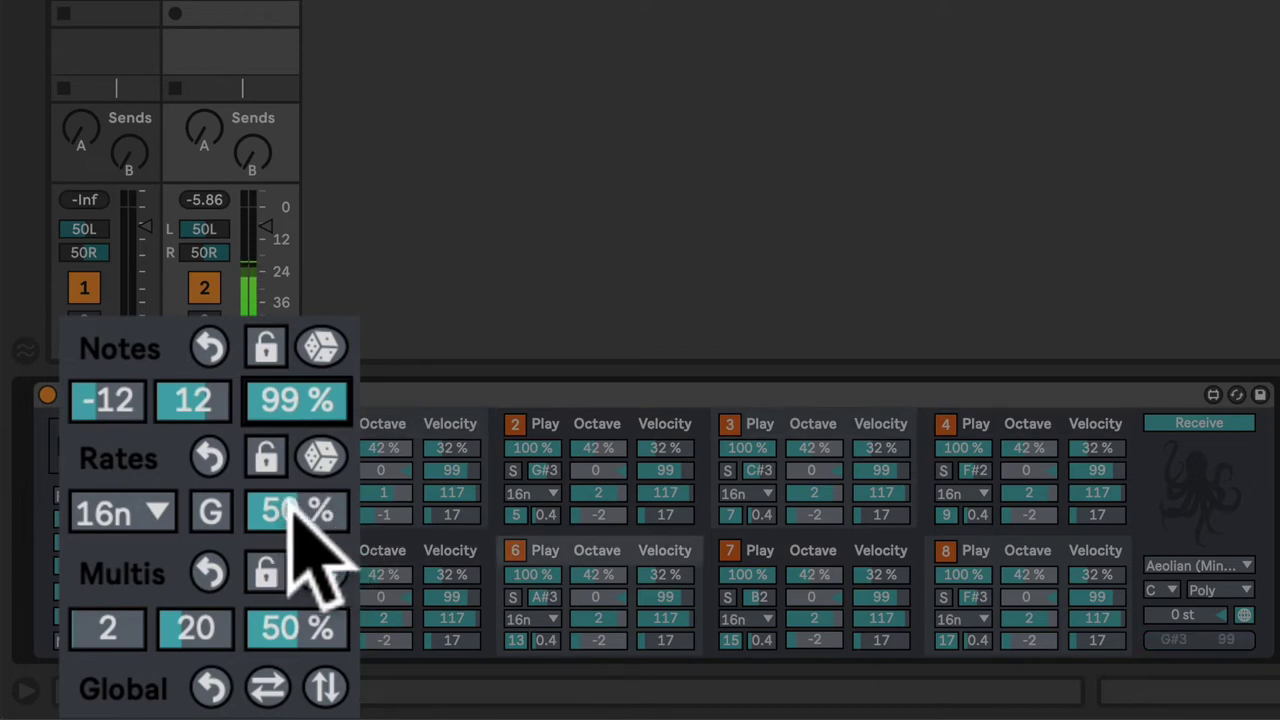
# - Raise Rates randomization to 76%, randomize the voice rates, then reset them all to 16n
pyautogui.moveTo(293, 508); pyautogui.dragTo(306, 483)
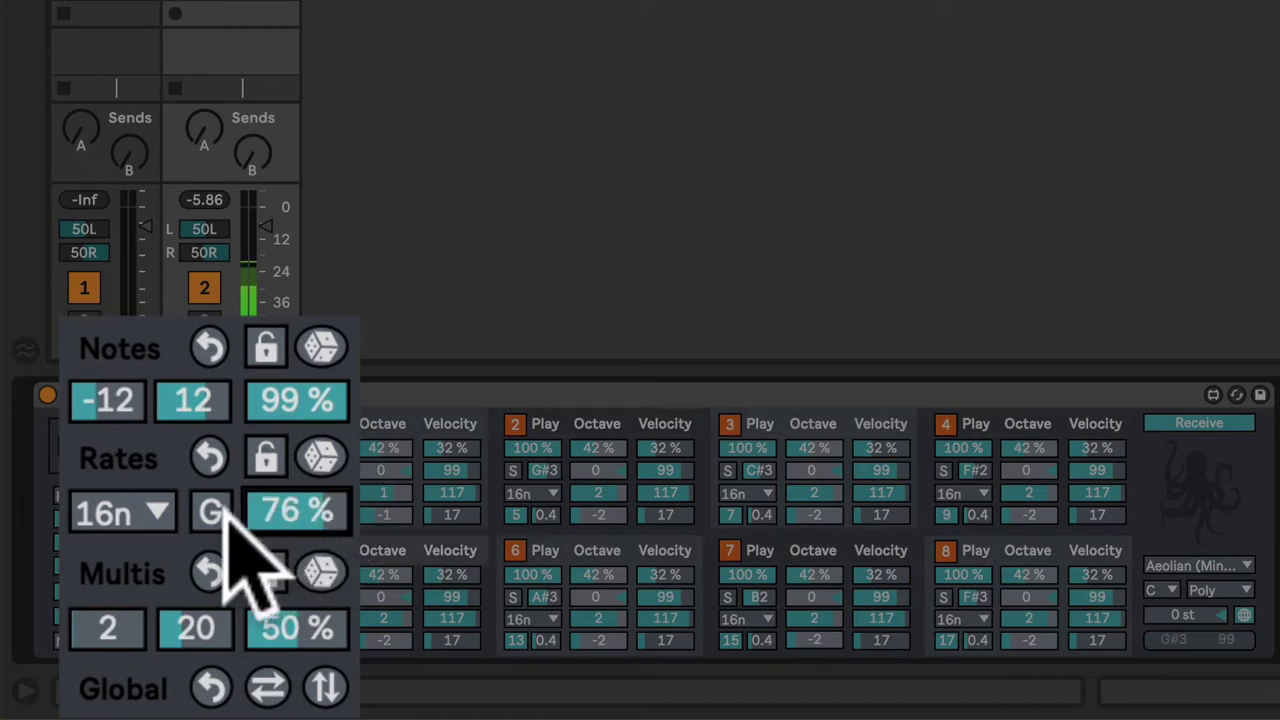
pyautogui.click(322, 456)
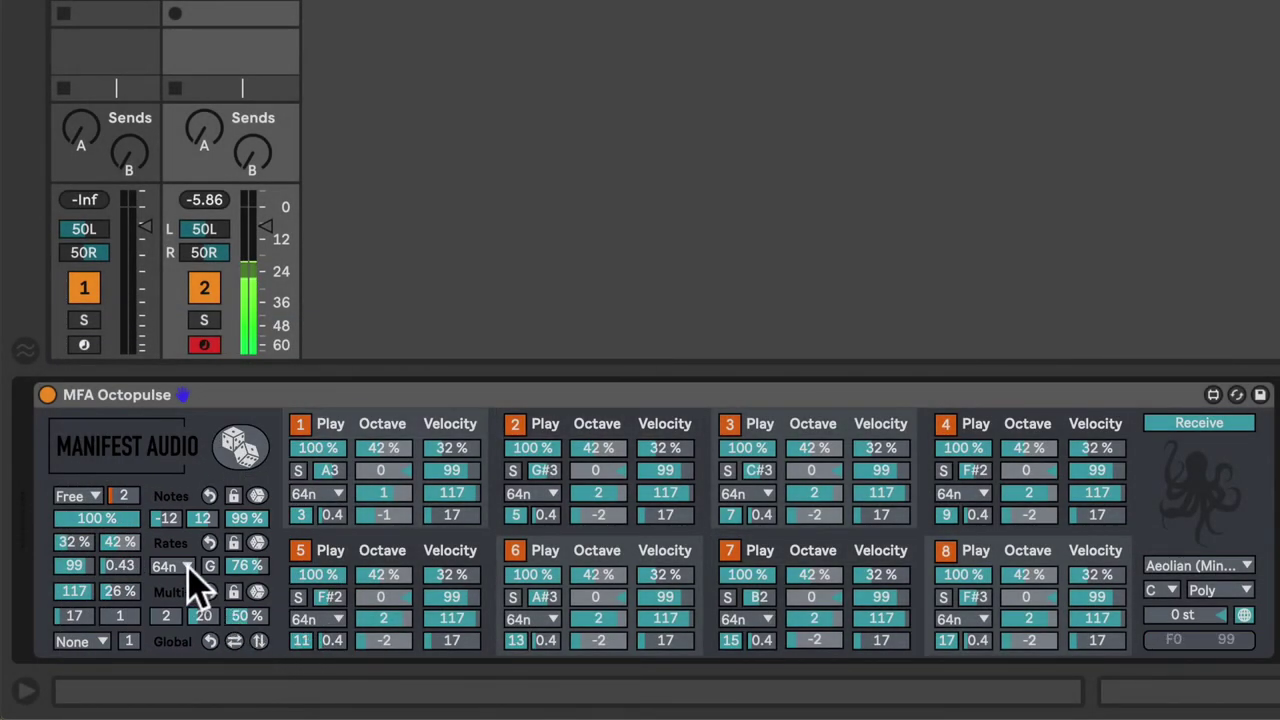
pyautogui.click(186, 567)
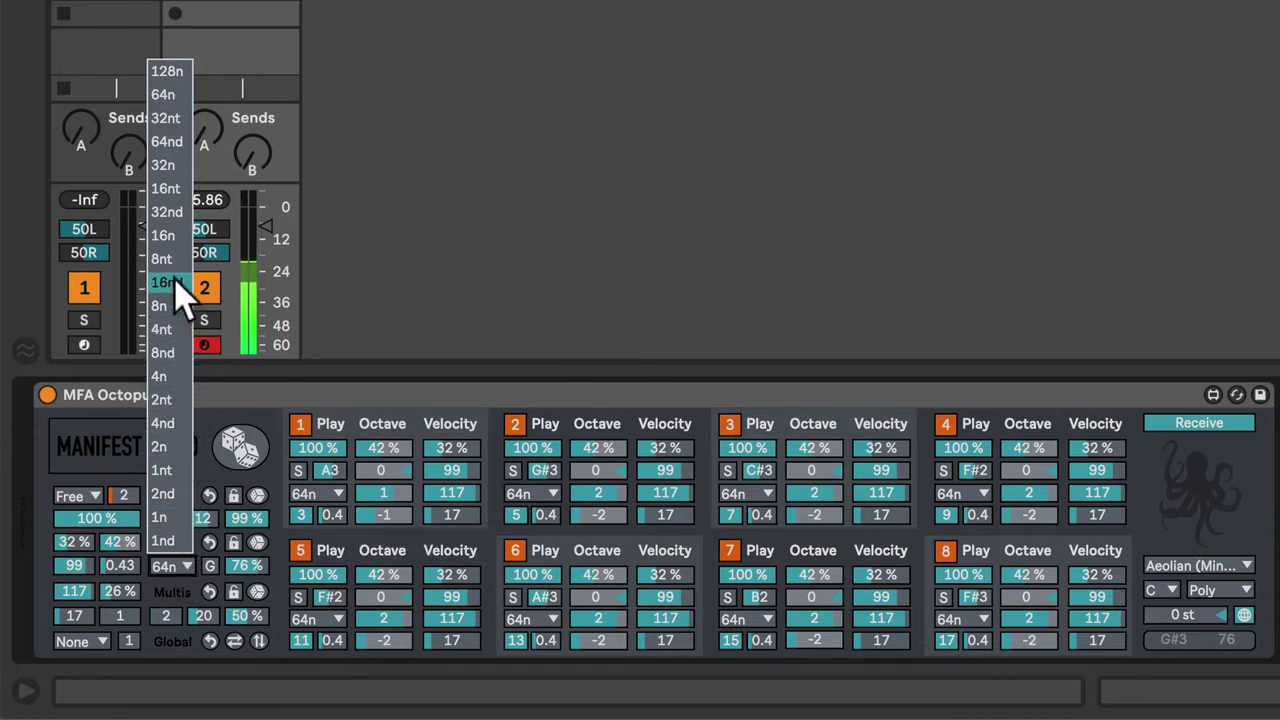
pyautogui.click(163, 236)
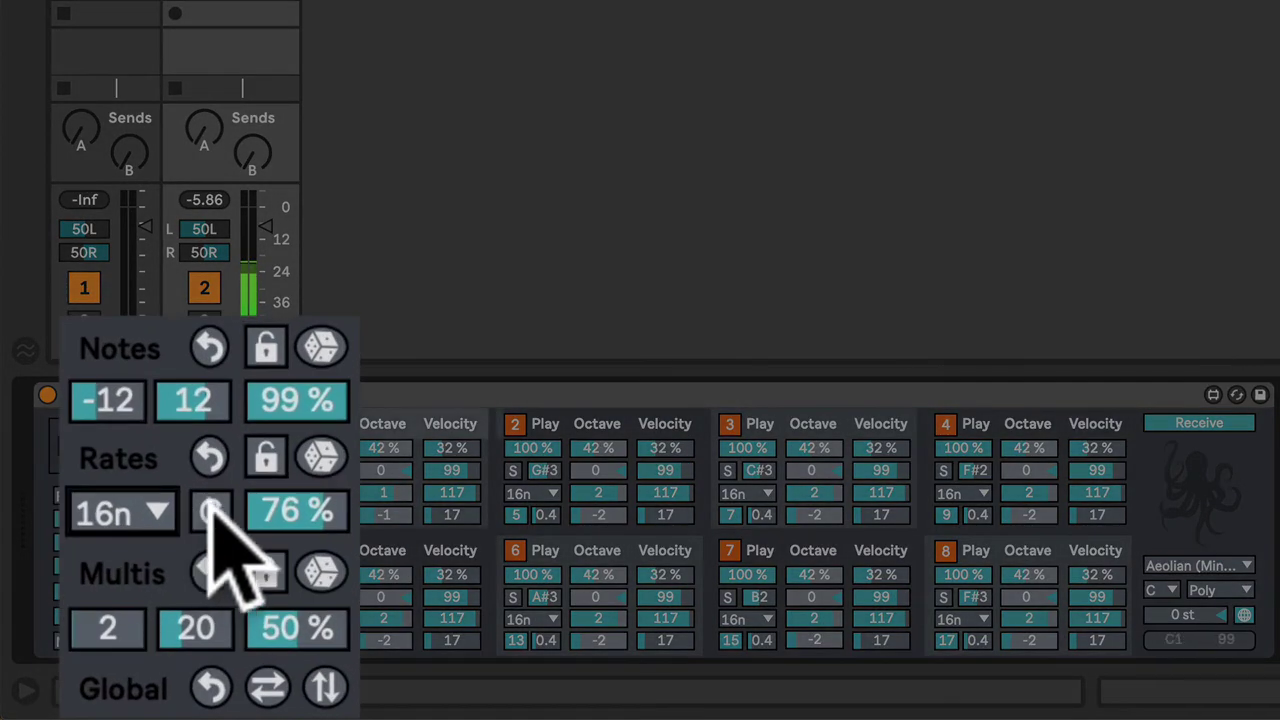
# - Toggle the G mode, re-randomize each voice's rate, and reset all eight back to 16n
pyautogui.click(210, 513)
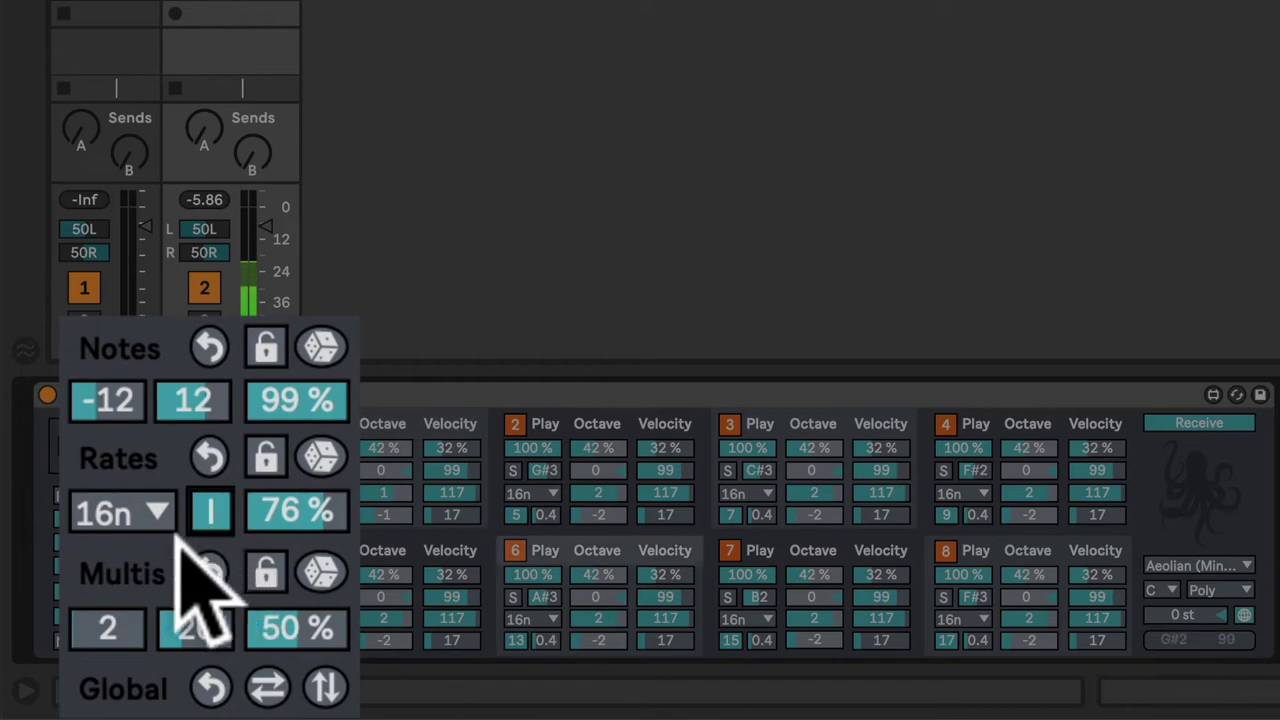
pyautogui.click(322, 457)
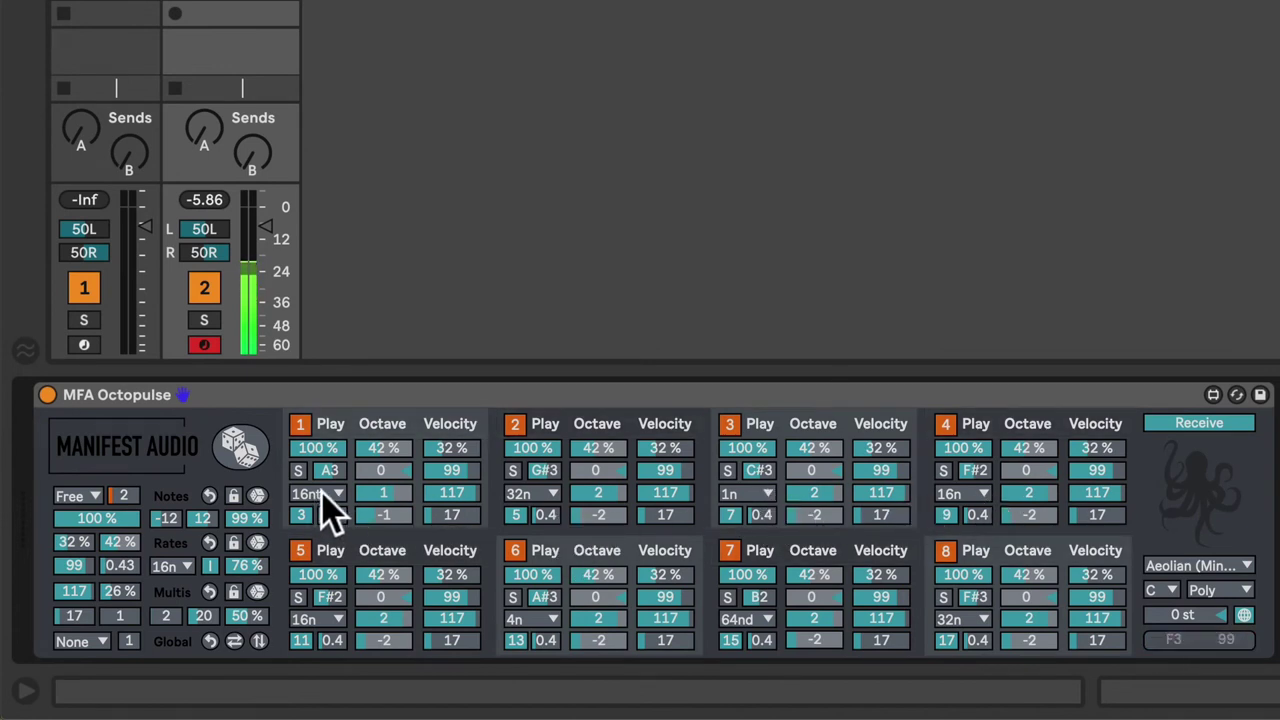
pyautogui.hscroll(1, 333, 515)
pyautogui.hscroll(-1, 343, 563)
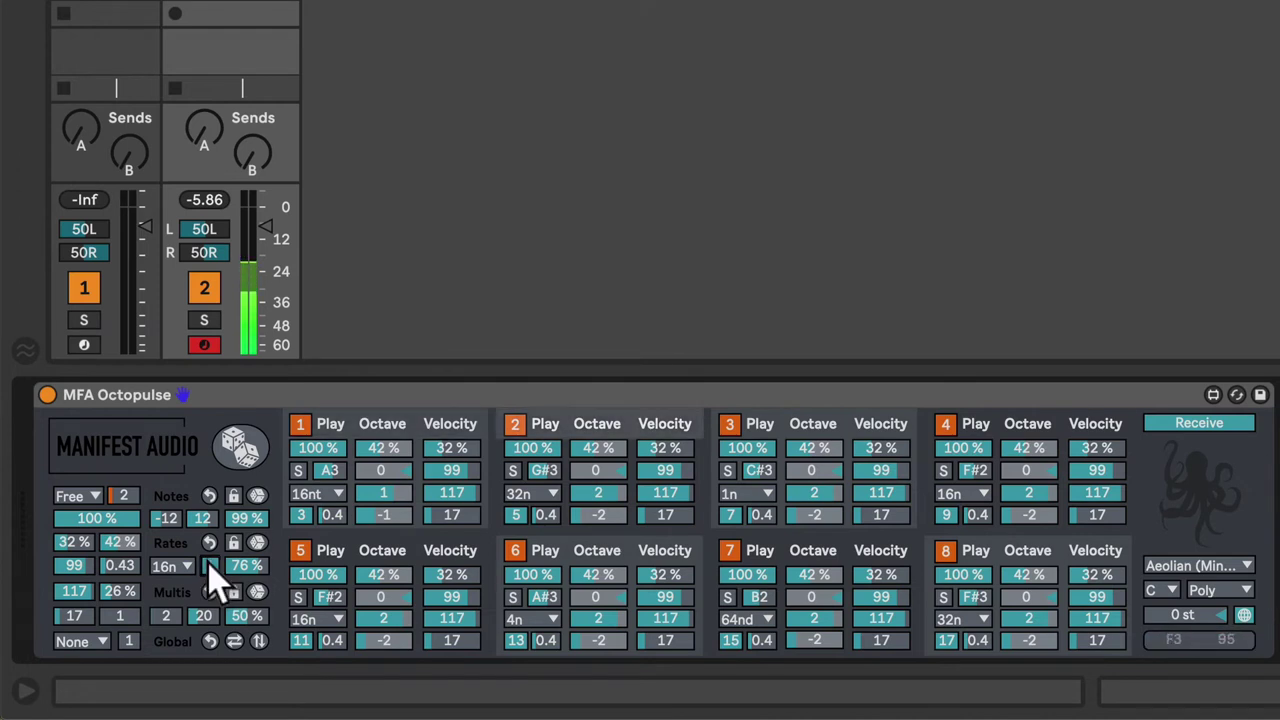
pyautogui.click(182, 568)
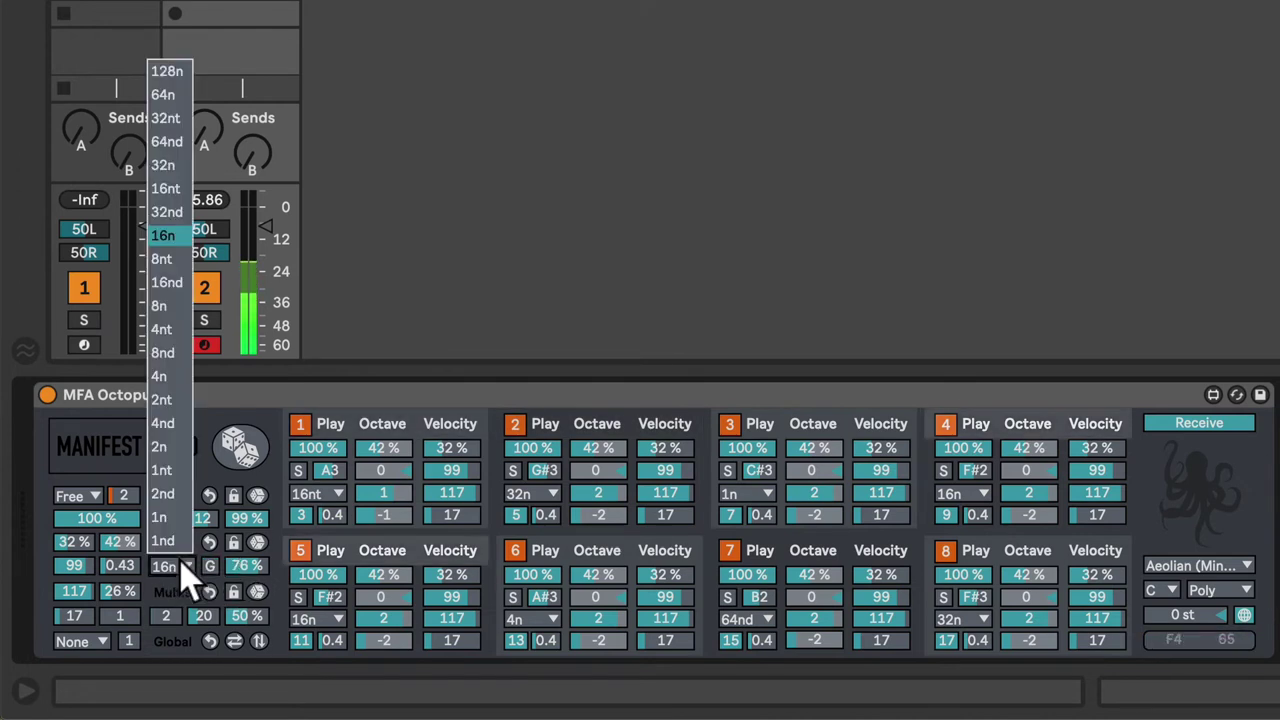
pyautogui.click(180, 236)
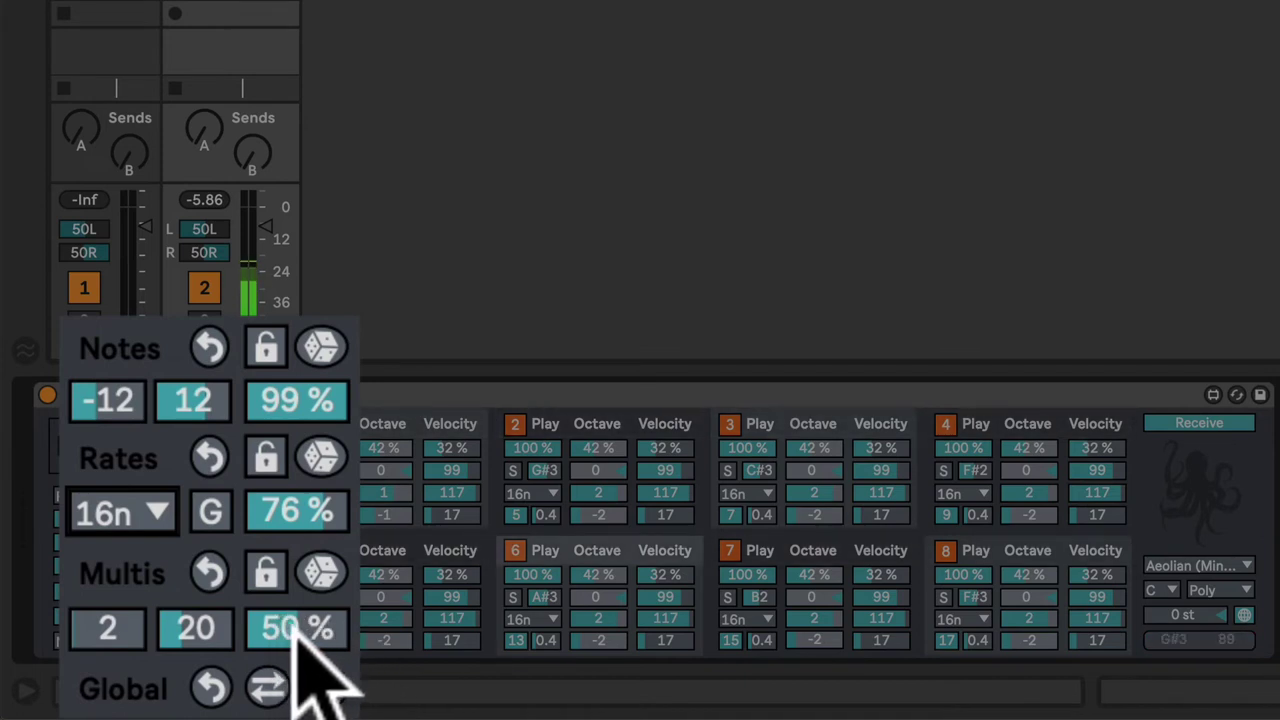
# - Set Multis to 85%, min 3, max 9, and roll lane multipliers to 6, 8, 6, 6, 3, 3, 6, 5
pyautogui.moveTo(305, 628); pyautogui.dragTo(305, 593)
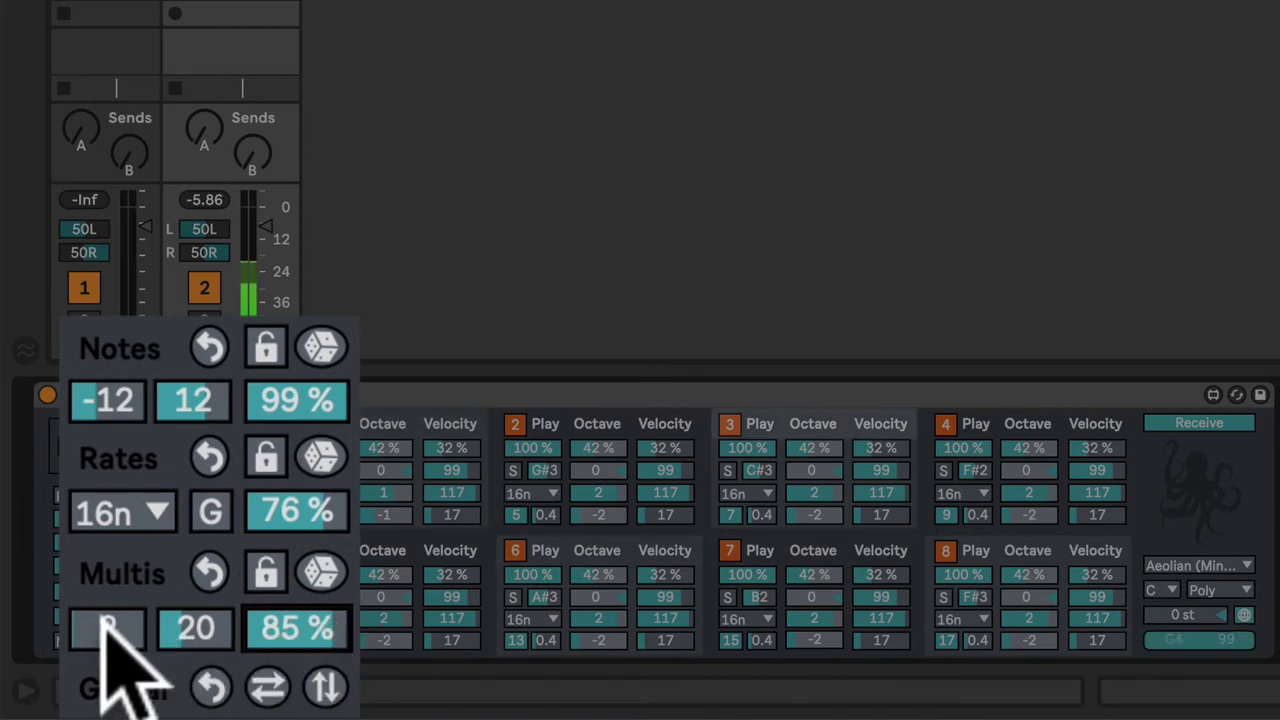
pyautogui.moveTo(107, 625)
pyautogui.mouseDown()
pyautogui.moveTo(107, 612)
pyautogui.moveTo(98, 628)
pyautogui.mouseUp()
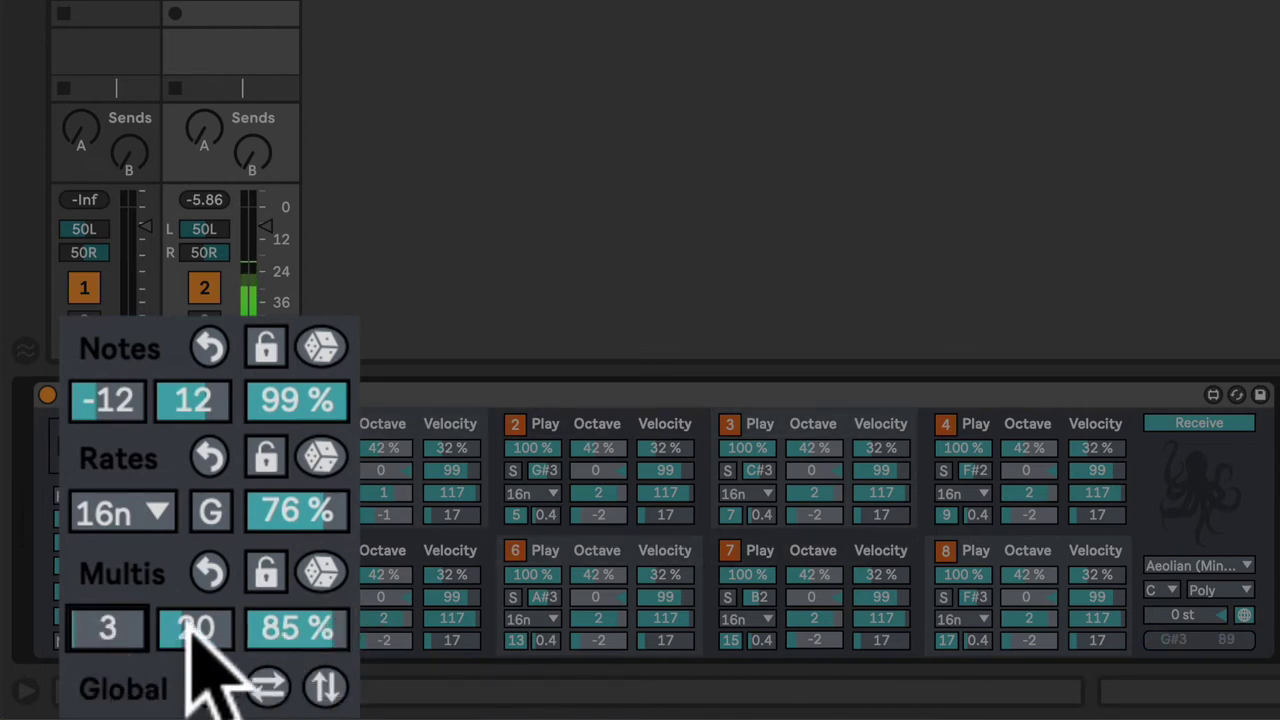
pyautogui.moveTo(194, 614); pyautogui.dragTo(194, 662)
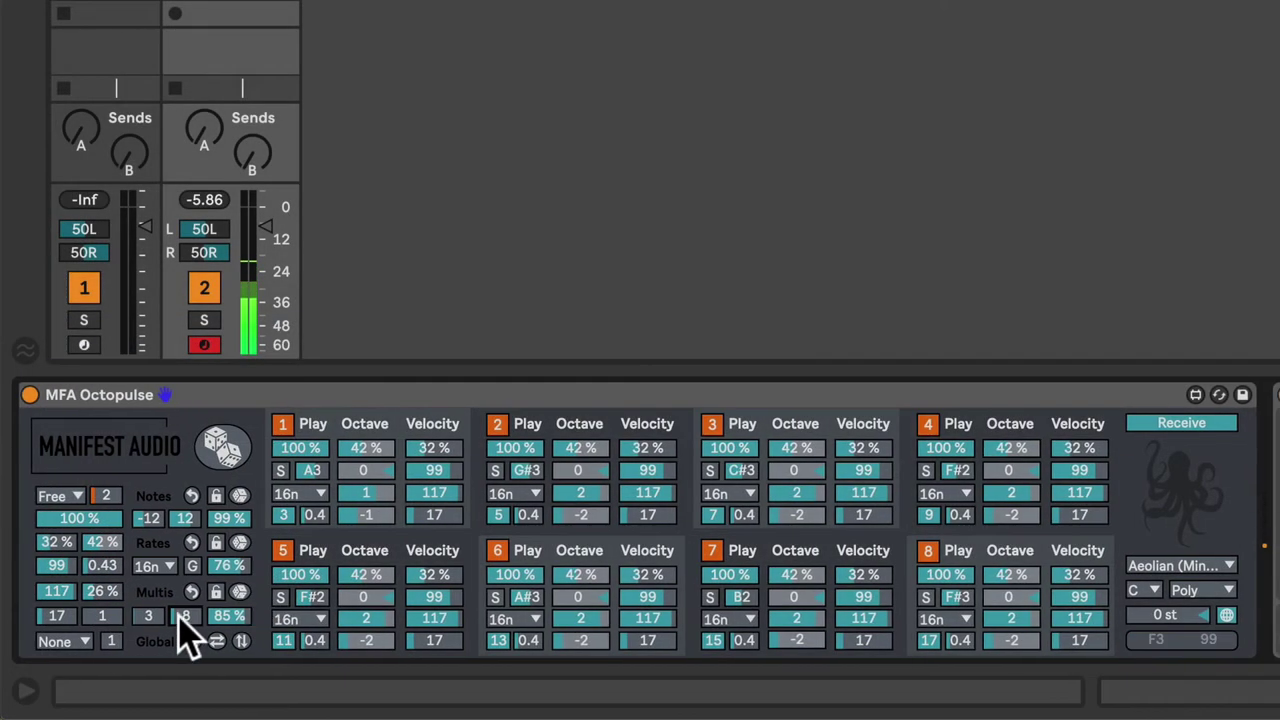
pyautogui.moveTo(194, 623); pyautogui.dragTo(194, 623)
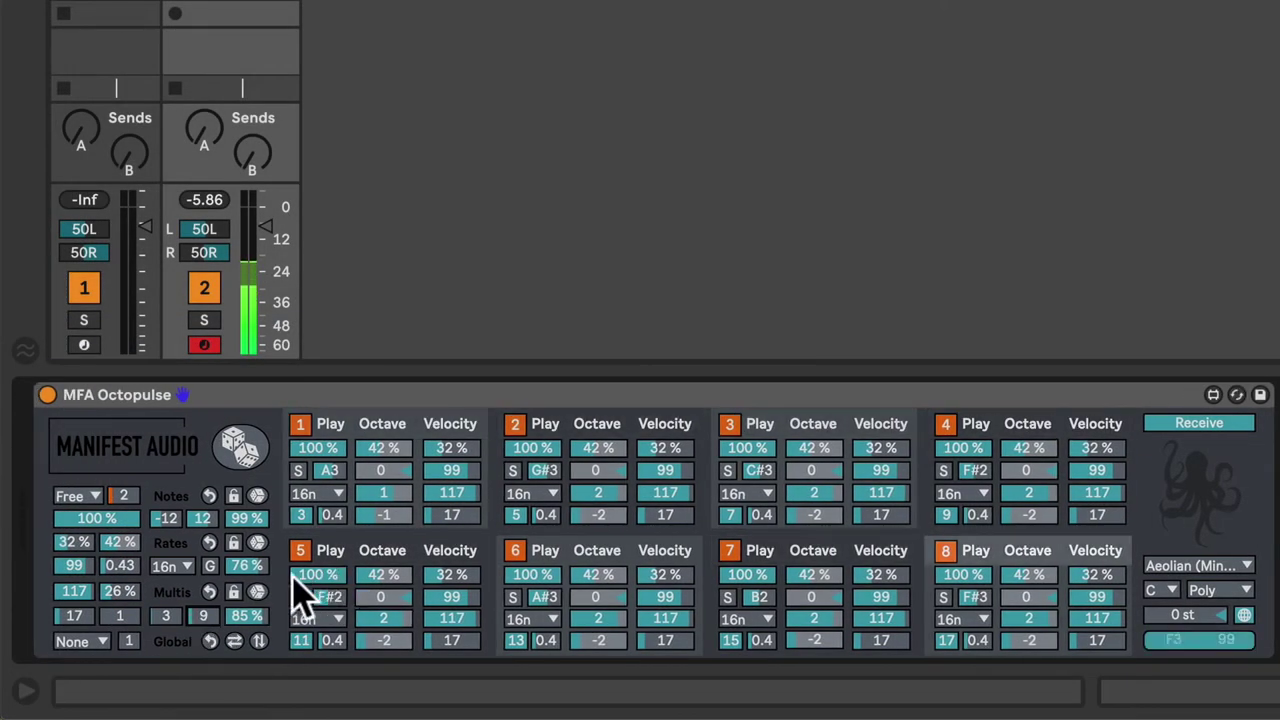
pyautogui.click(257, 592)
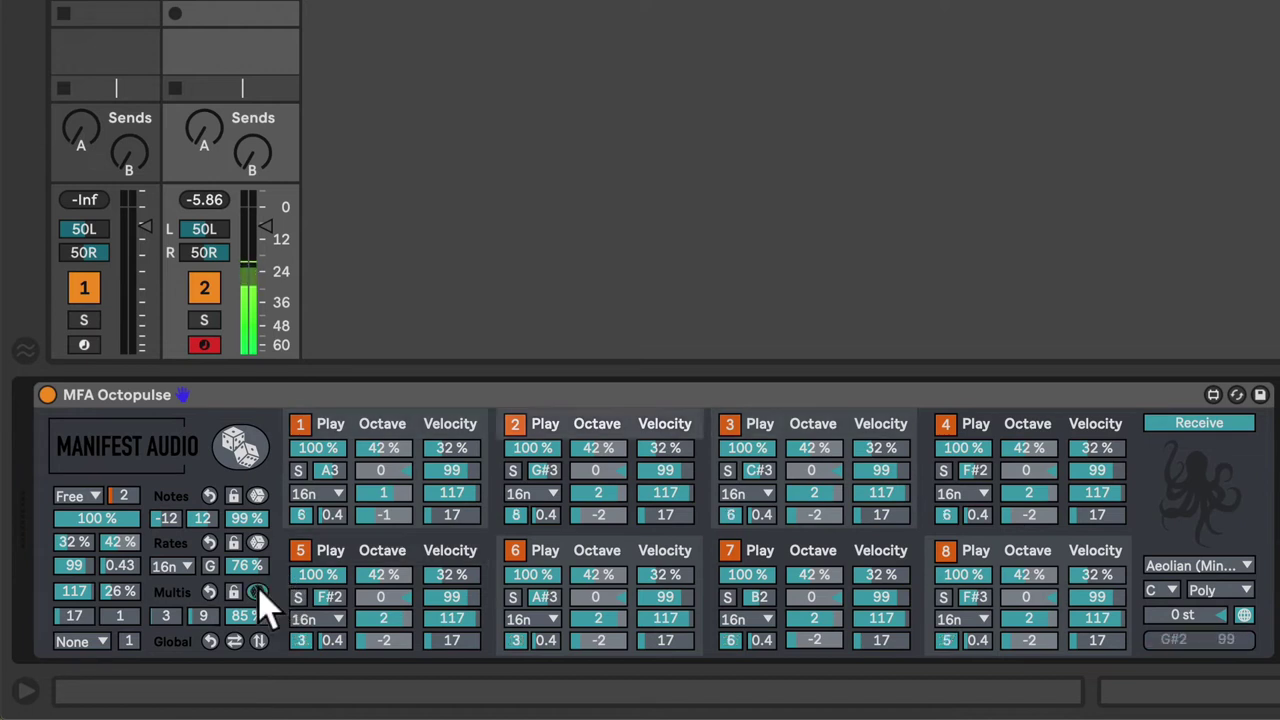
# - Randomize all lanes, reset rates to 16n, set G to 0%, then re-roll notes to C2 through A3
pyautogui.click(240, 447)
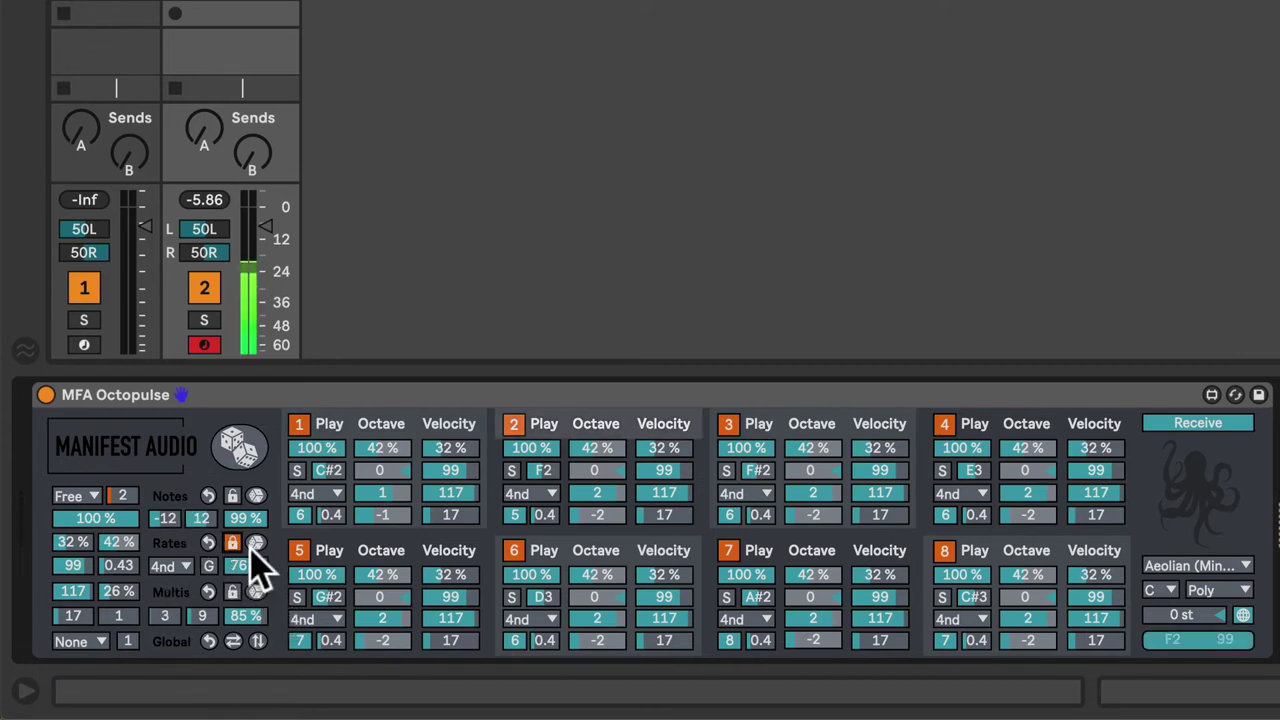
pyautogui.click(183, 566)
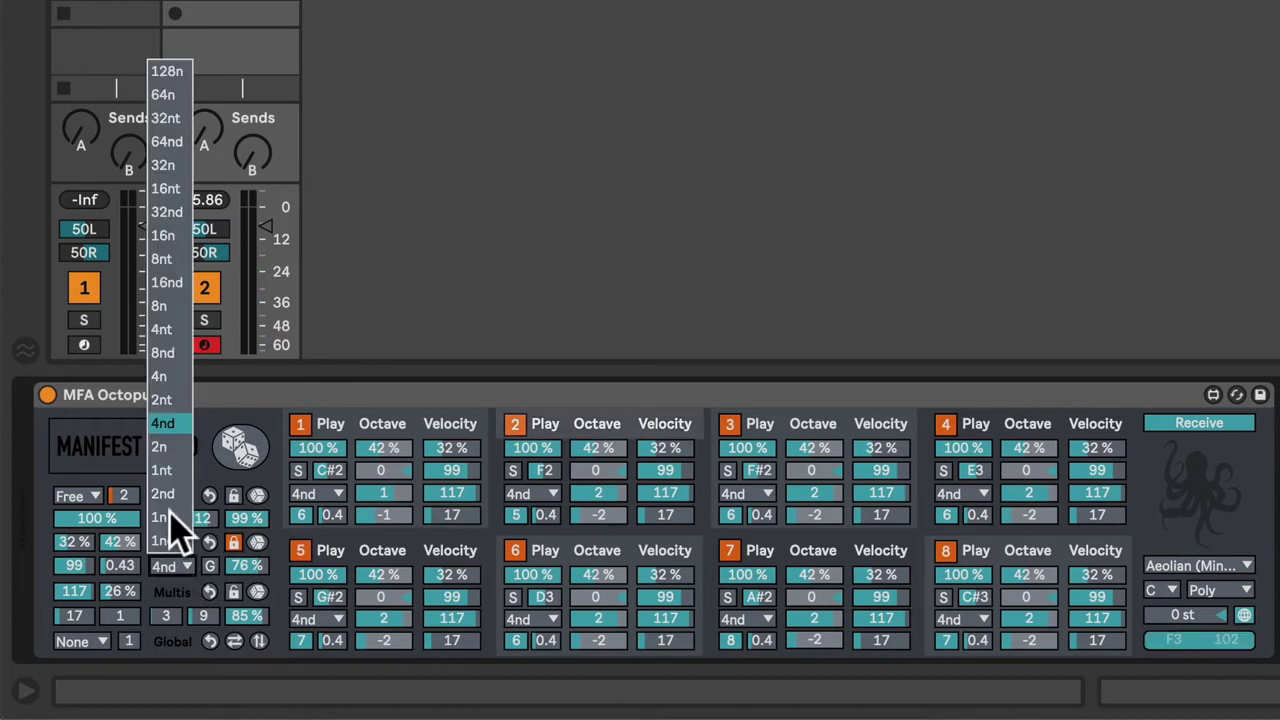
pyautogui.click(190, 237)
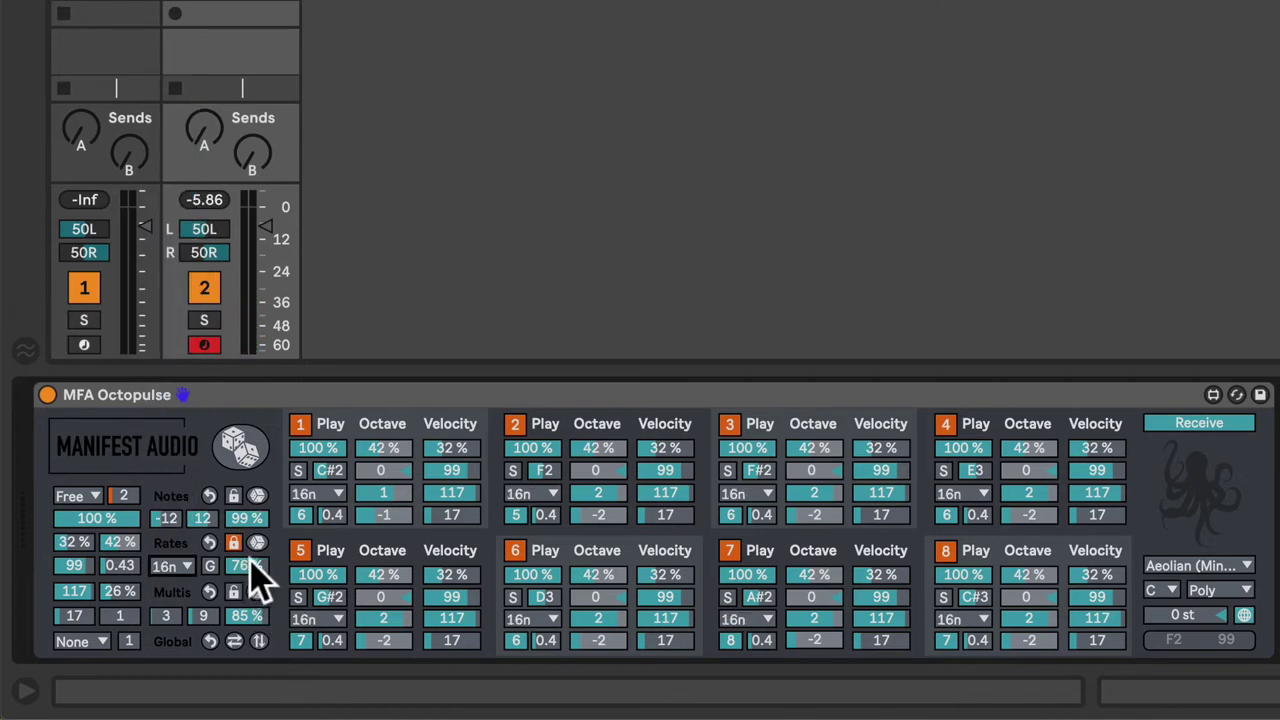
pyautogui.moveTo(250, 562); pyautogui.dragTo(246, 546)
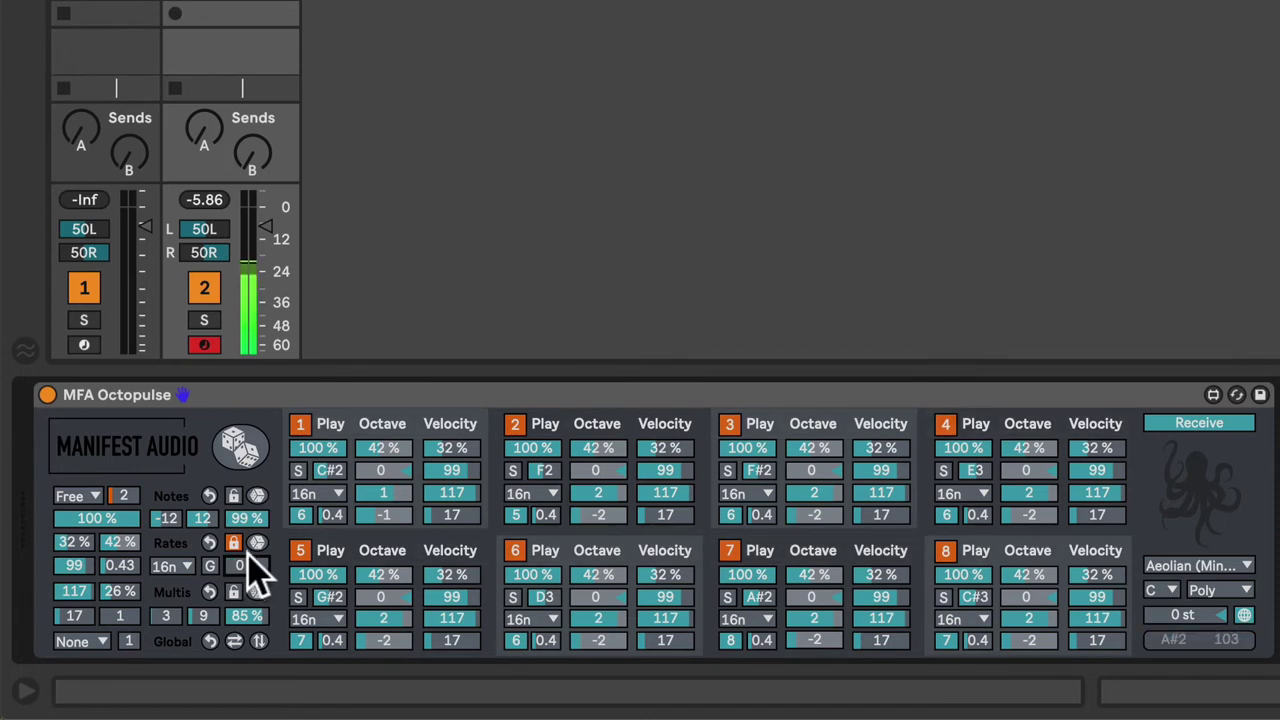
pyautogui.click(242, 453)
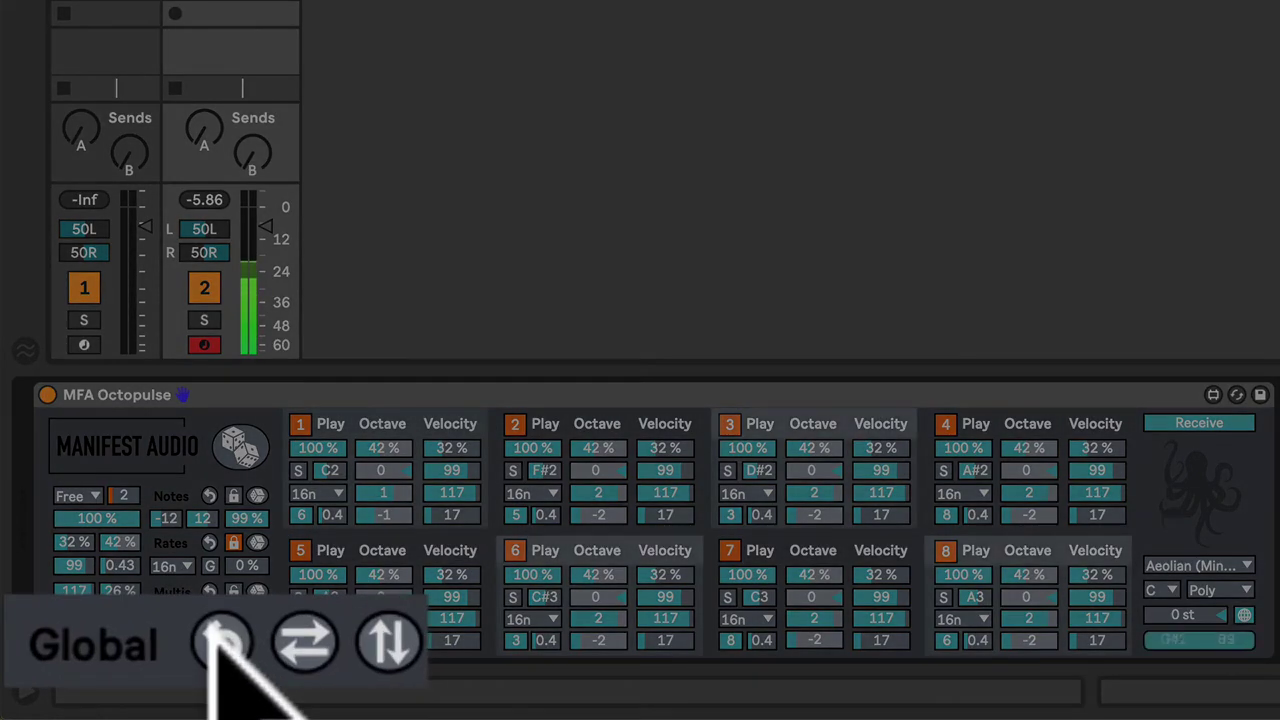
# - Re-randomize all lanes' notes to C3, F3, G3, A3, C1, F1, G1, C2 with the Global button
pyautogui.click(209, 614)
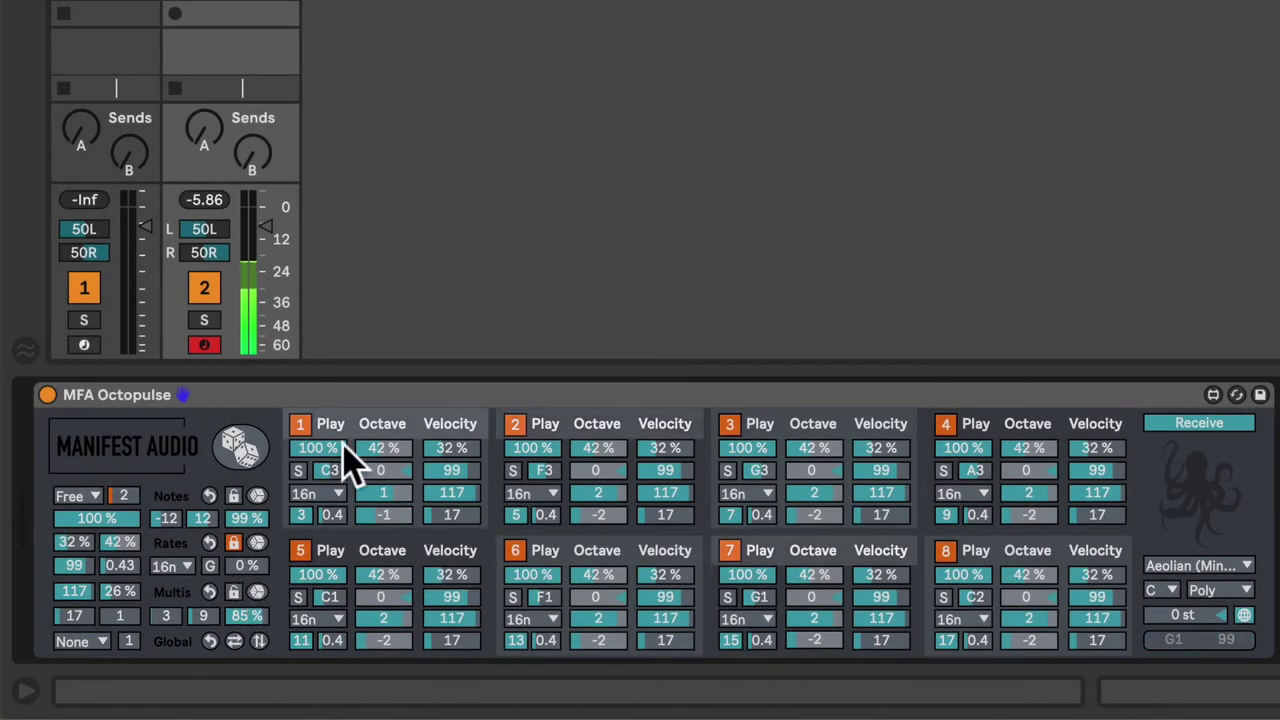
# - Switch off lanes 1, 6 and 3, then toggle all eight lanes on and off globally
pyautogui.click(300, 424)
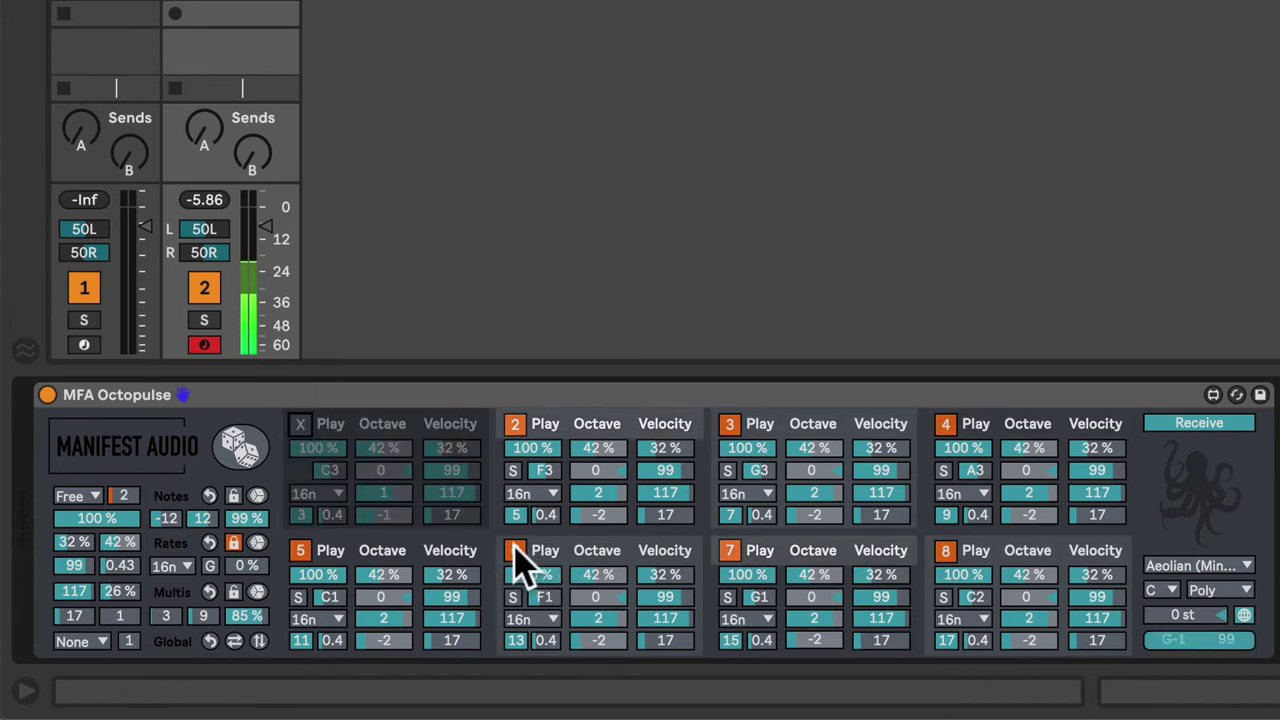
pyautogui.click(515, 551)
pyautogui.click(730, 425)
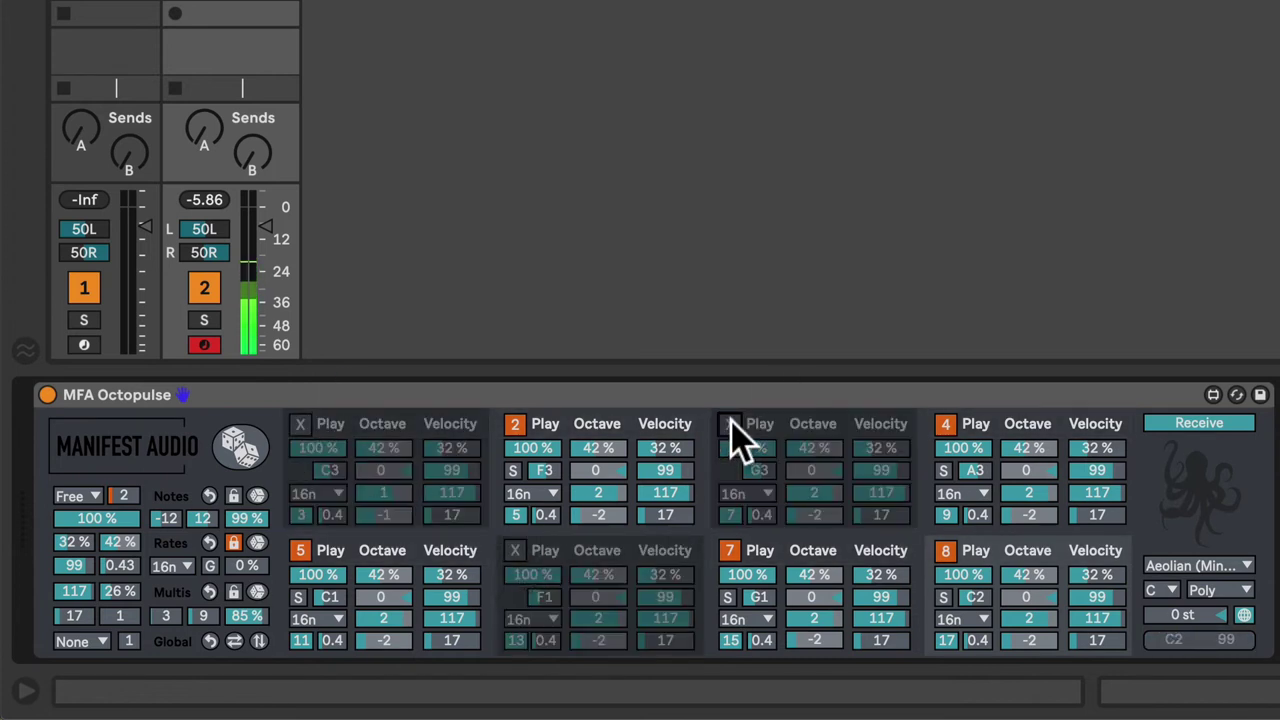
pyautogui.click(258, 641)
pyautogui.click(258, 641)
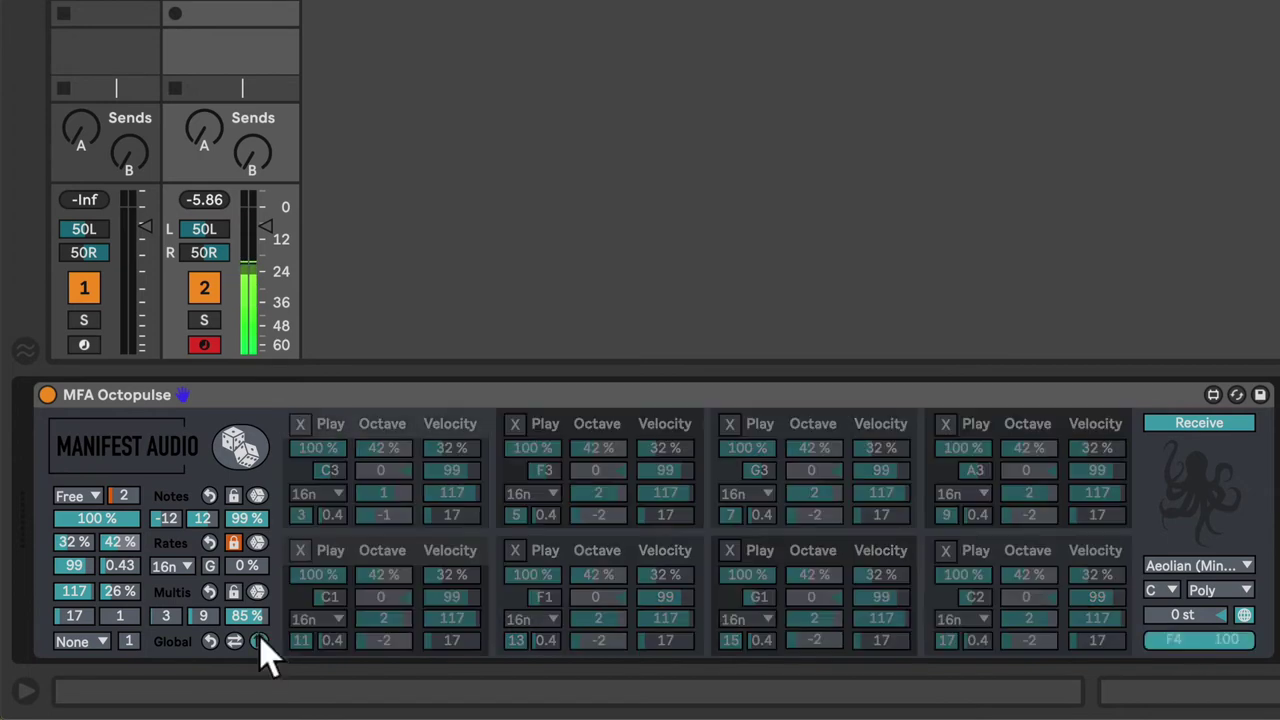
pyautogui.click(258, 641)
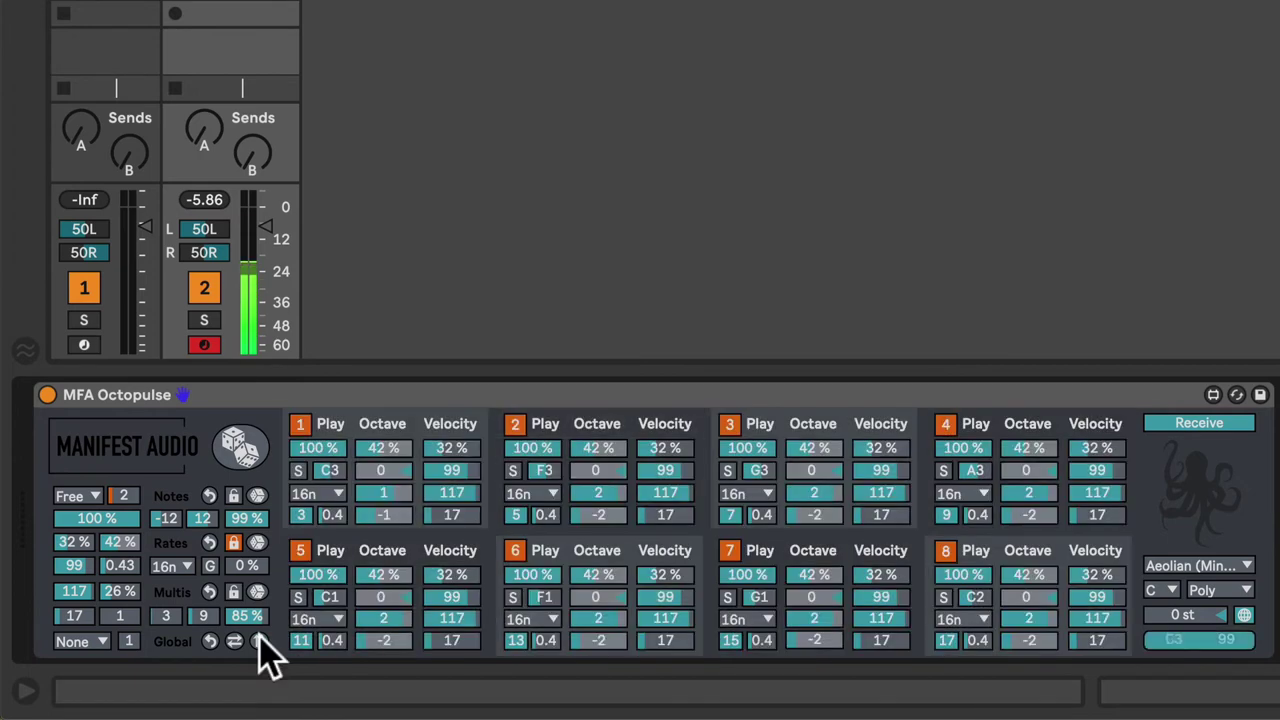
pyautogui.click(258, 641)
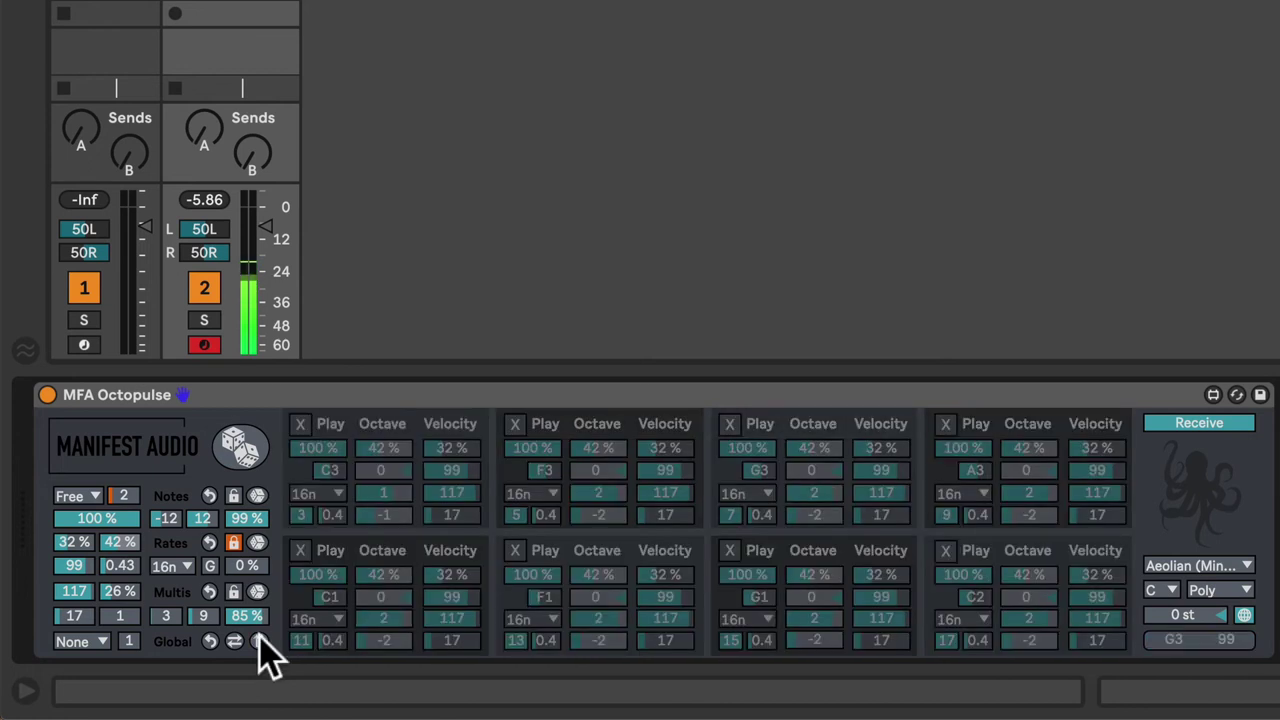
# - Re-enable lanes 5 and 2, cycle all lanes, then switch off lanes 5, 2 and 7
pyautogui.click(301, 551)
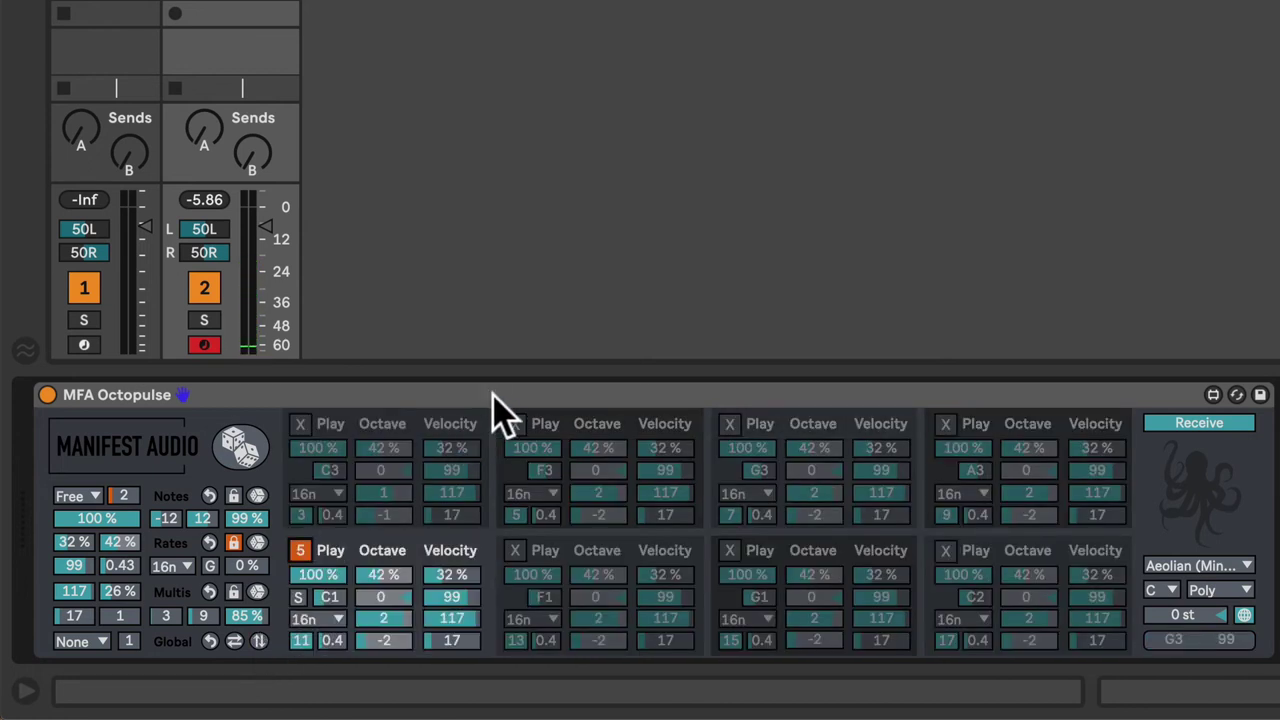
pyautogui.click(514, 425)
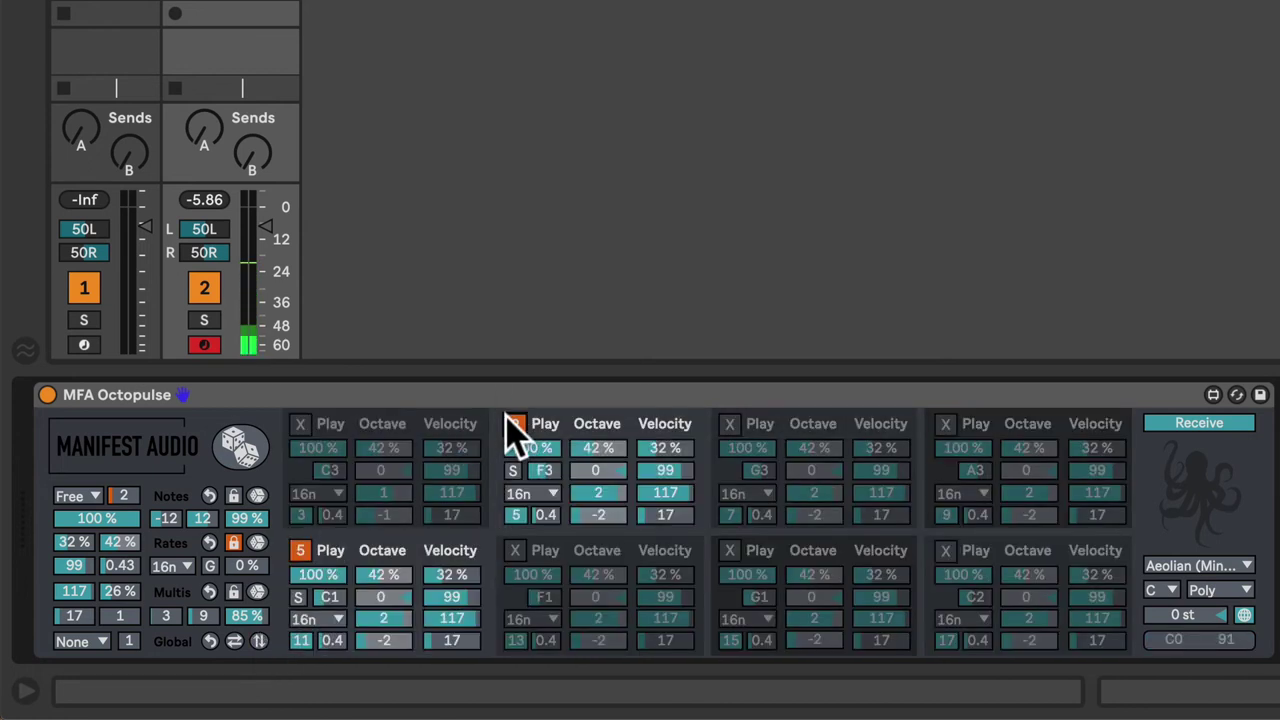
pyautogui.click(257, 638)
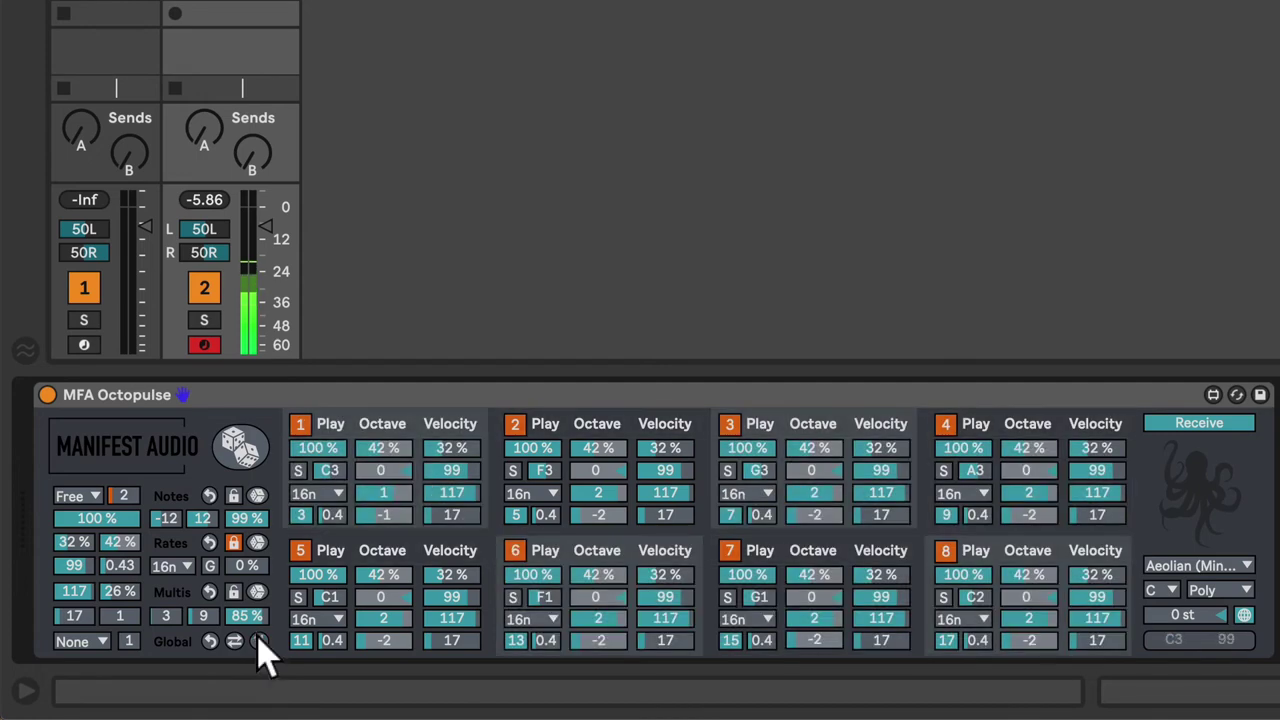
pyautogui.click(257, 640)
pyautogui.click(258, 640)
pyautogui.click(300, 551)
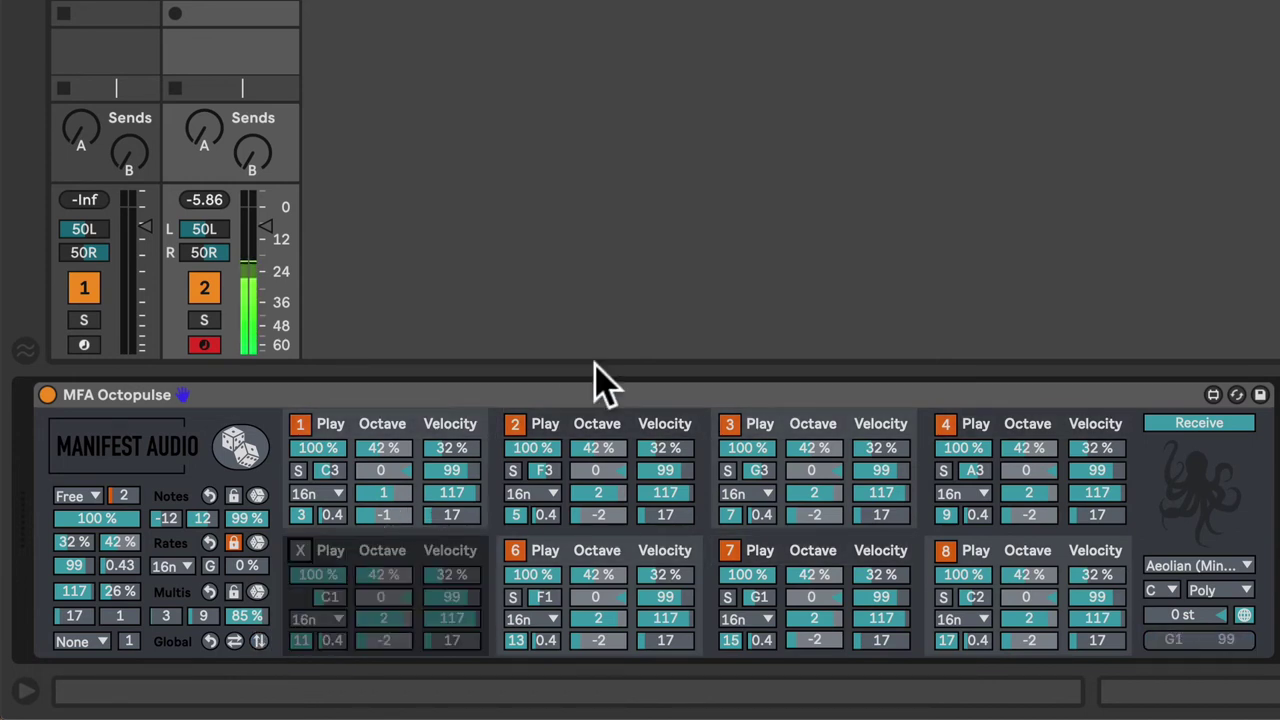
pyautogui.click(516, 424)
pyautogui.click(730, 551)
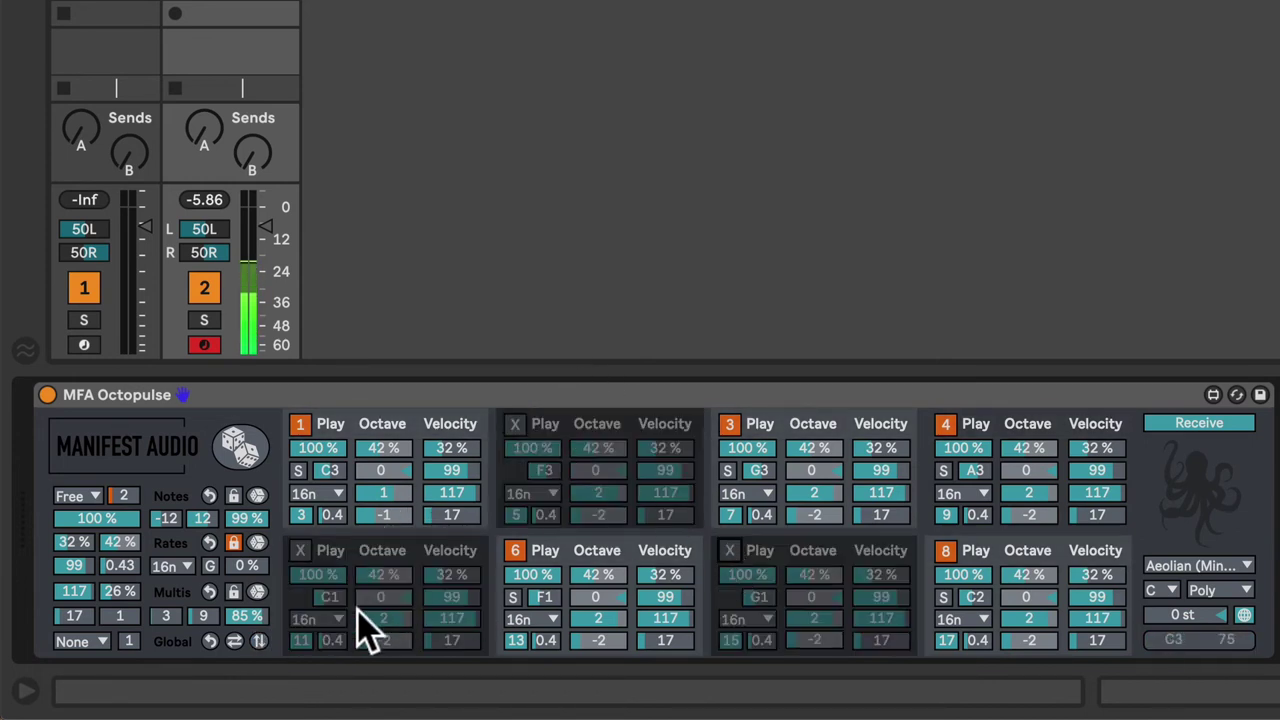
# - Invert the active lanes four times with the Global invert button until all eight play
pyautogui.click(236, 640)
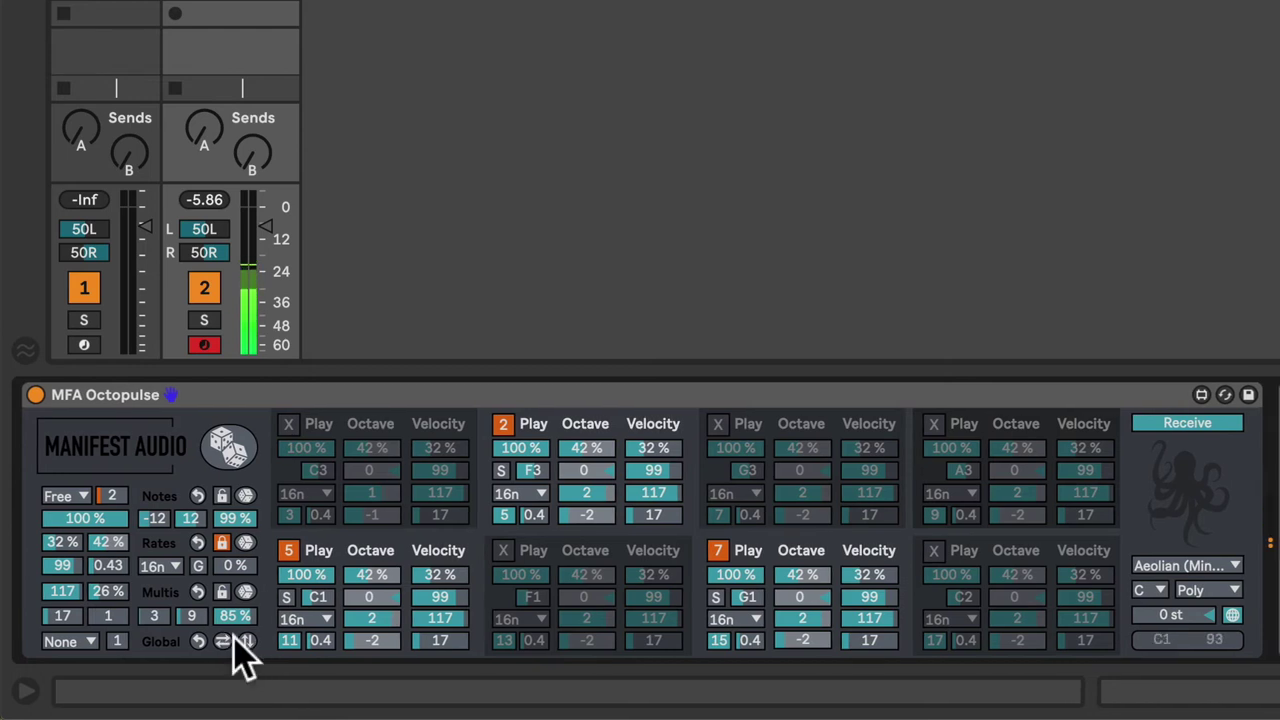
pyautogui.click(234, 643)
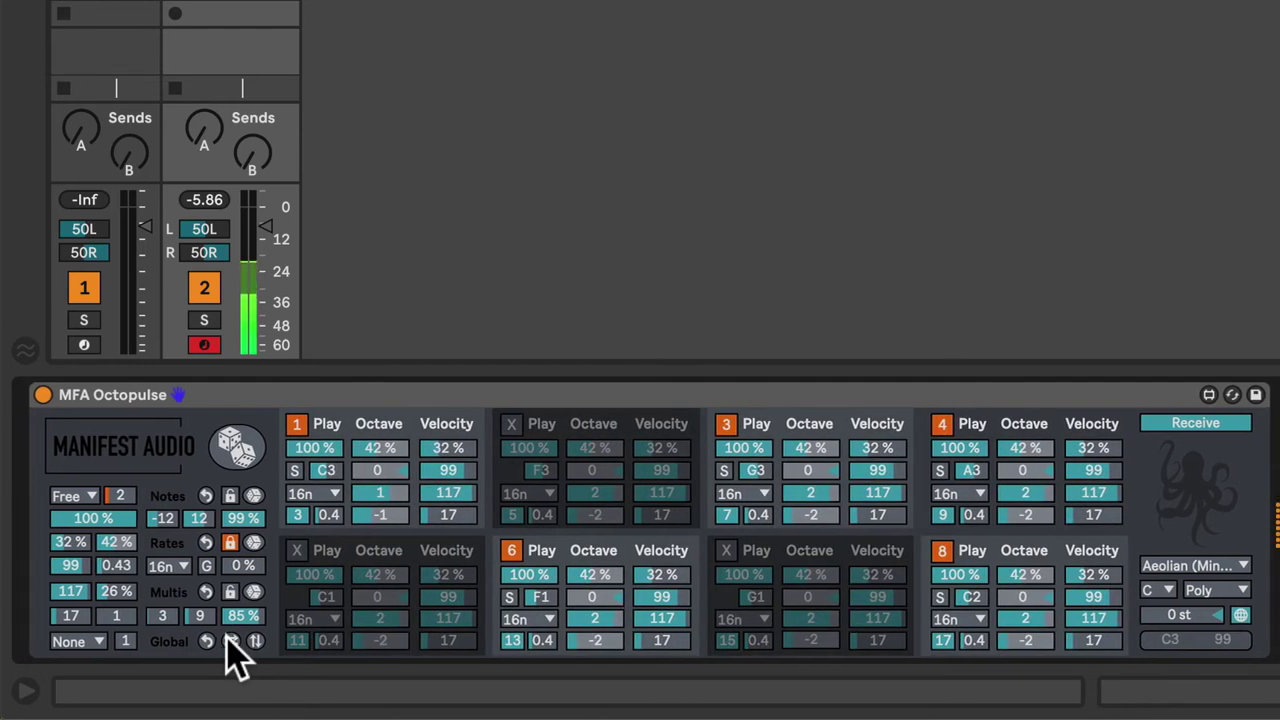
pyautogui.click(234, 643)
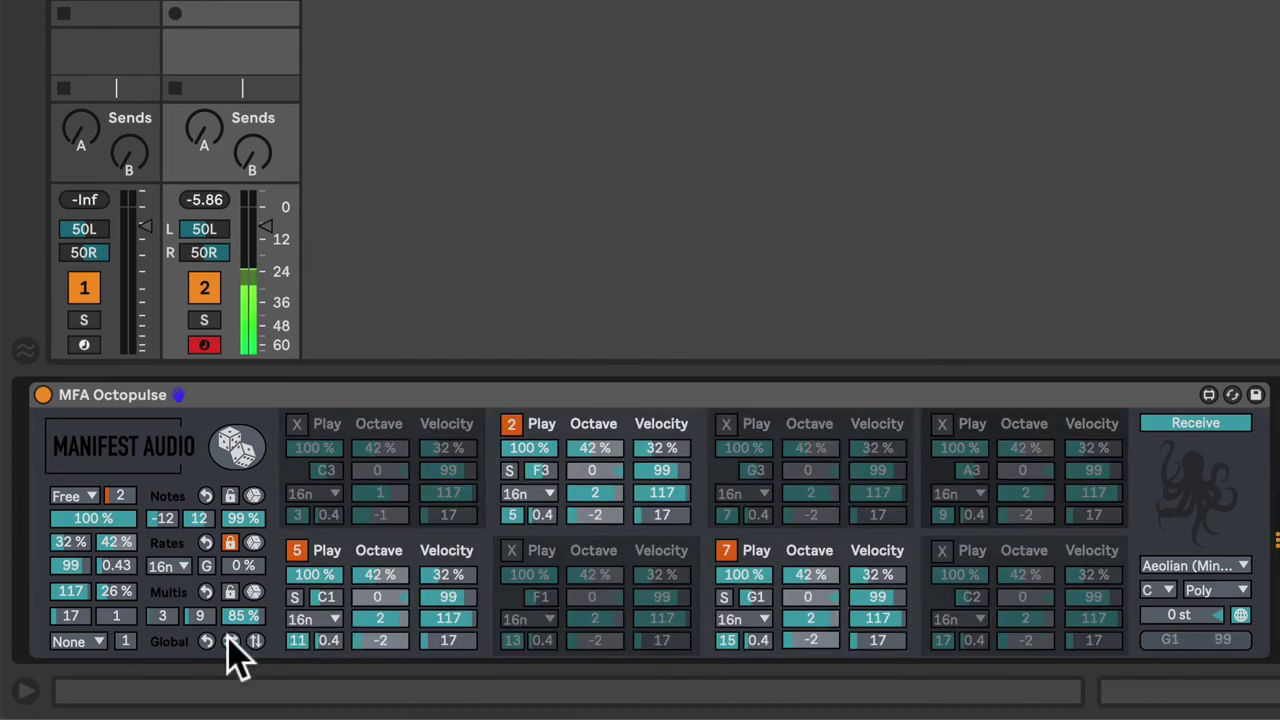
pyautogui.click(234, 643)
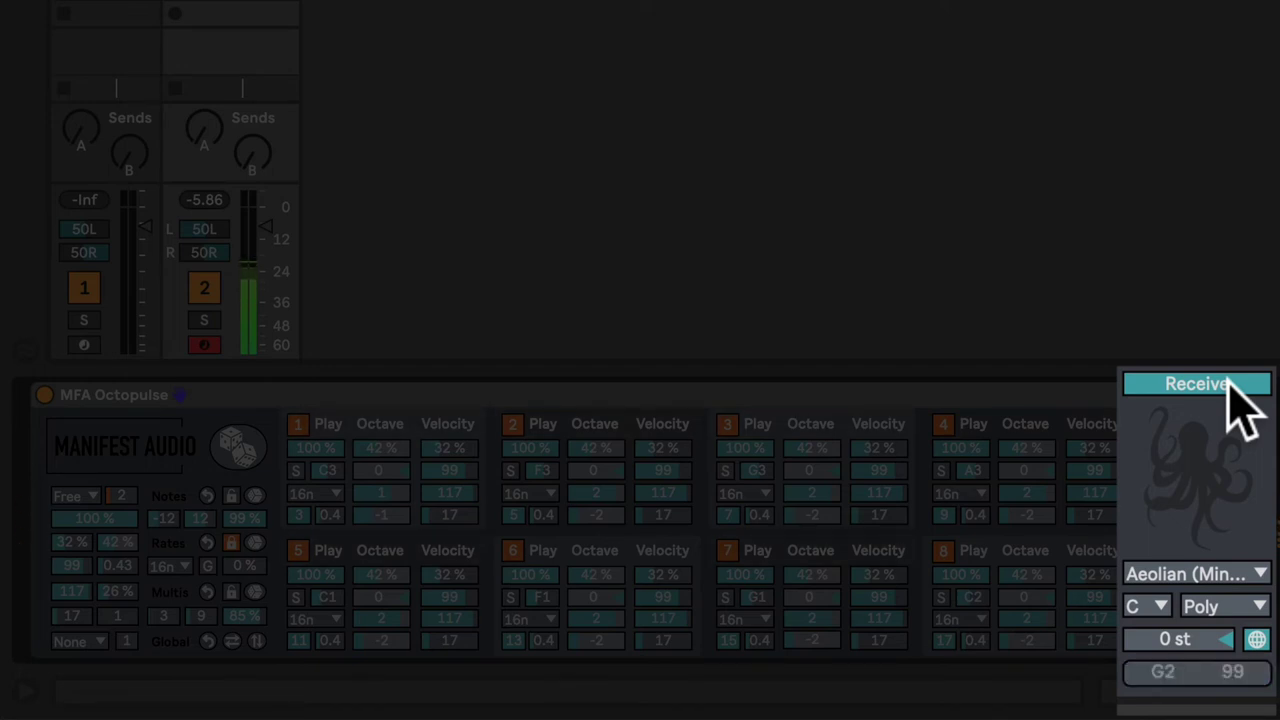
pyautogui.click(1228, 386)
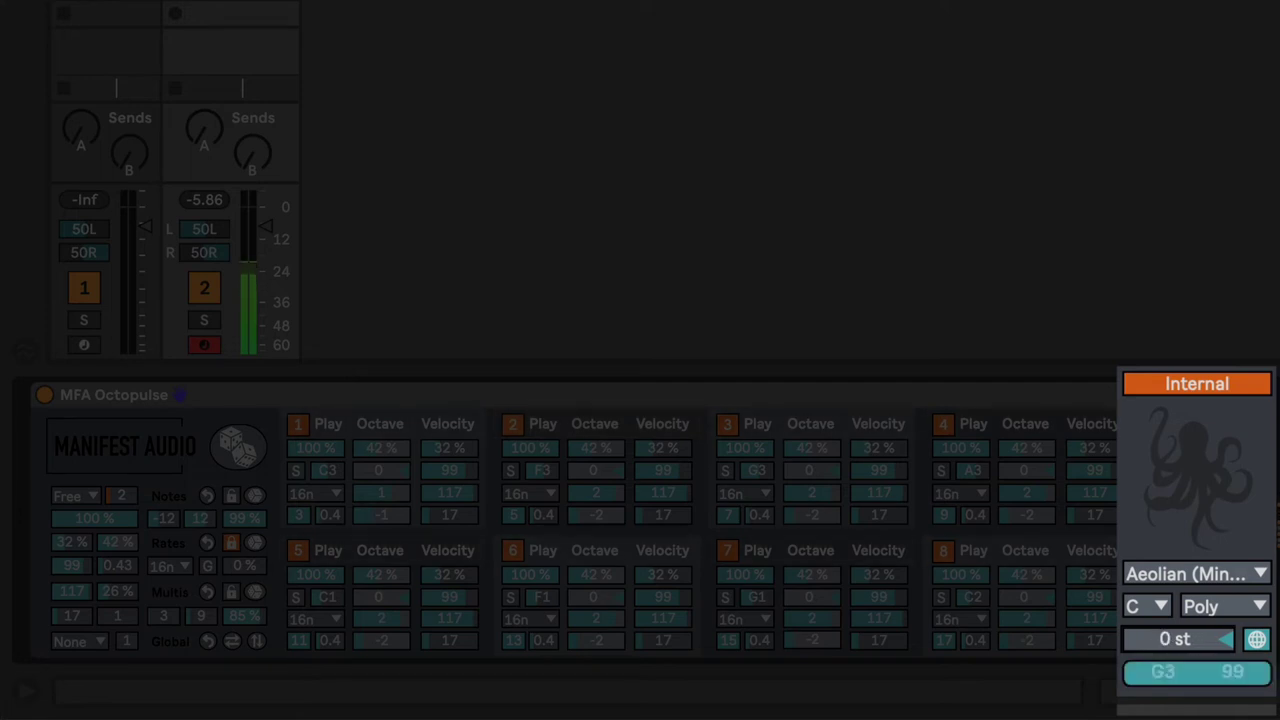
pyautogui.click(1218, 400)
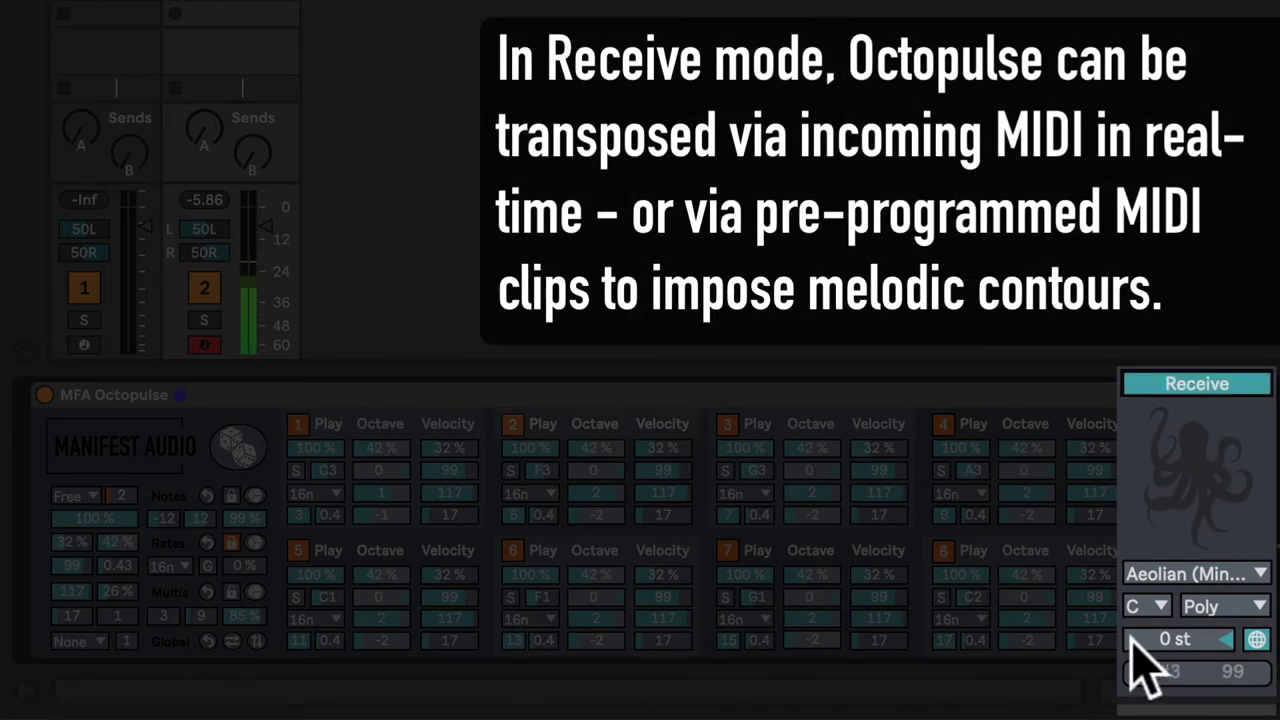
pyautogui.press('z')
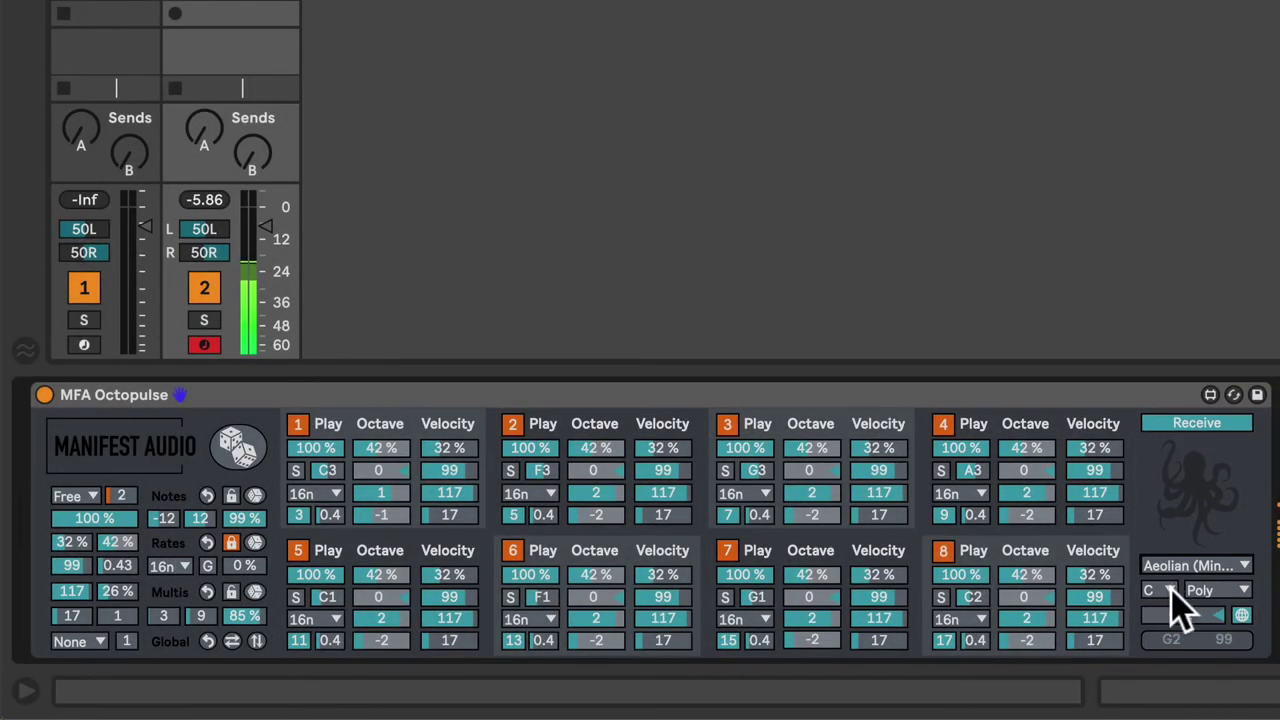
pyautogui.click(1244, 567)
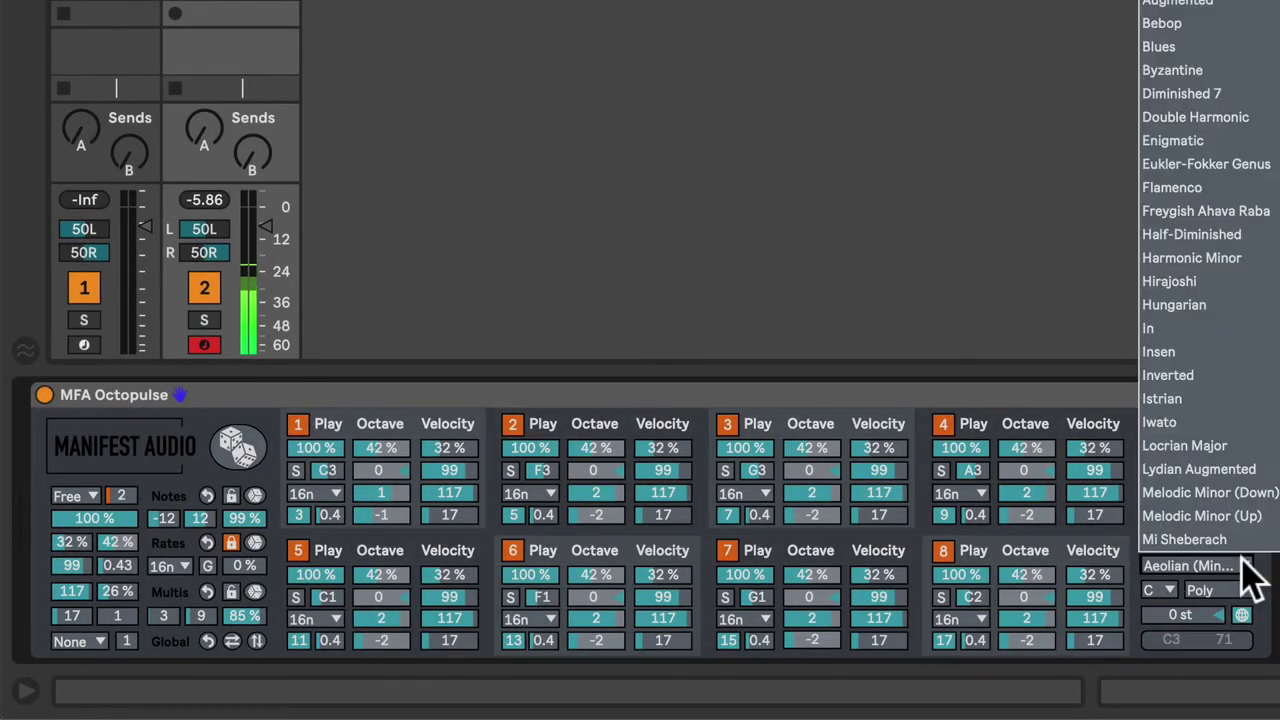
pyautogui.click(1243, 563)
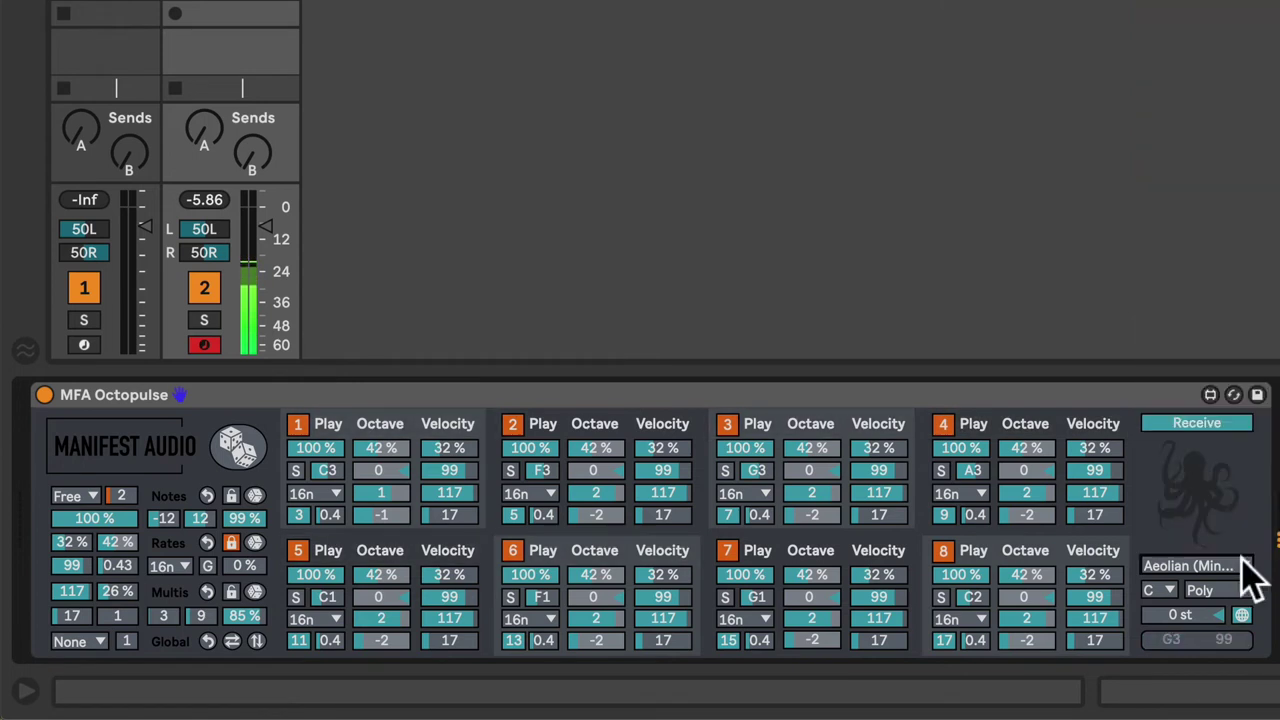
pyautogui.click(1165, 588)
pyautogui.click(1168, 592)
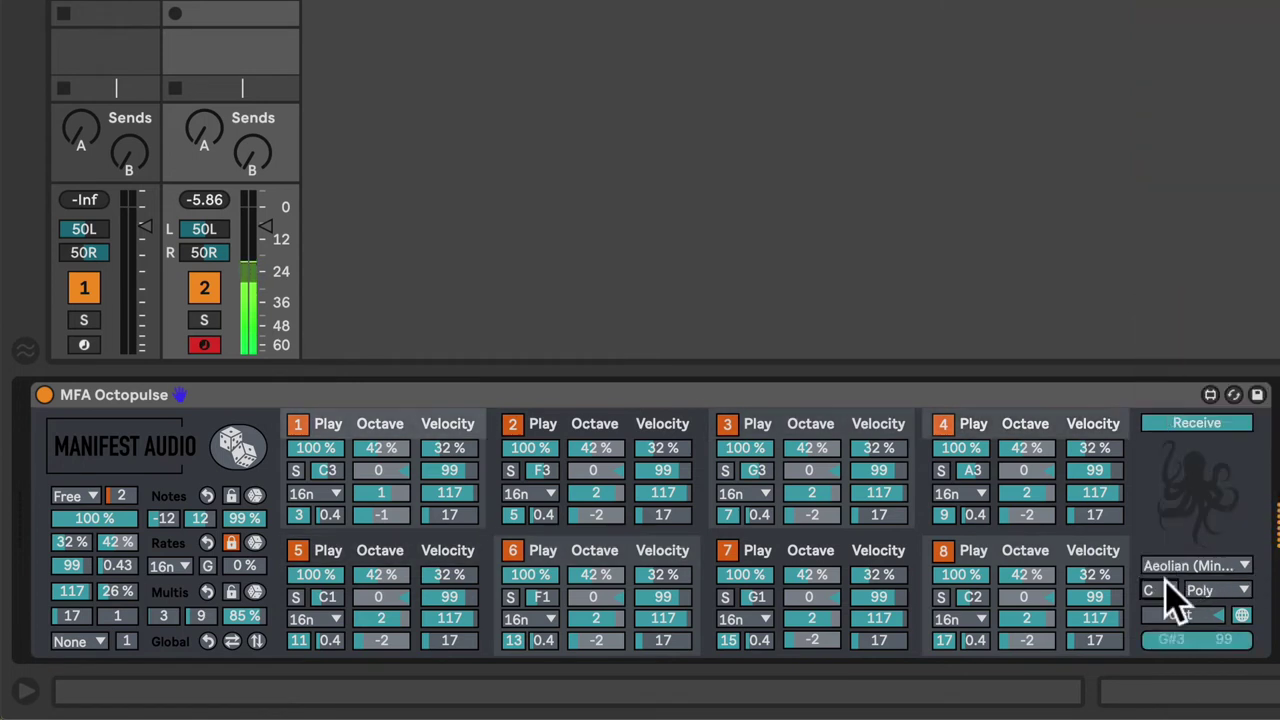
pyautogui.click(1243, 588)
pyautogui.click(1255, 589)
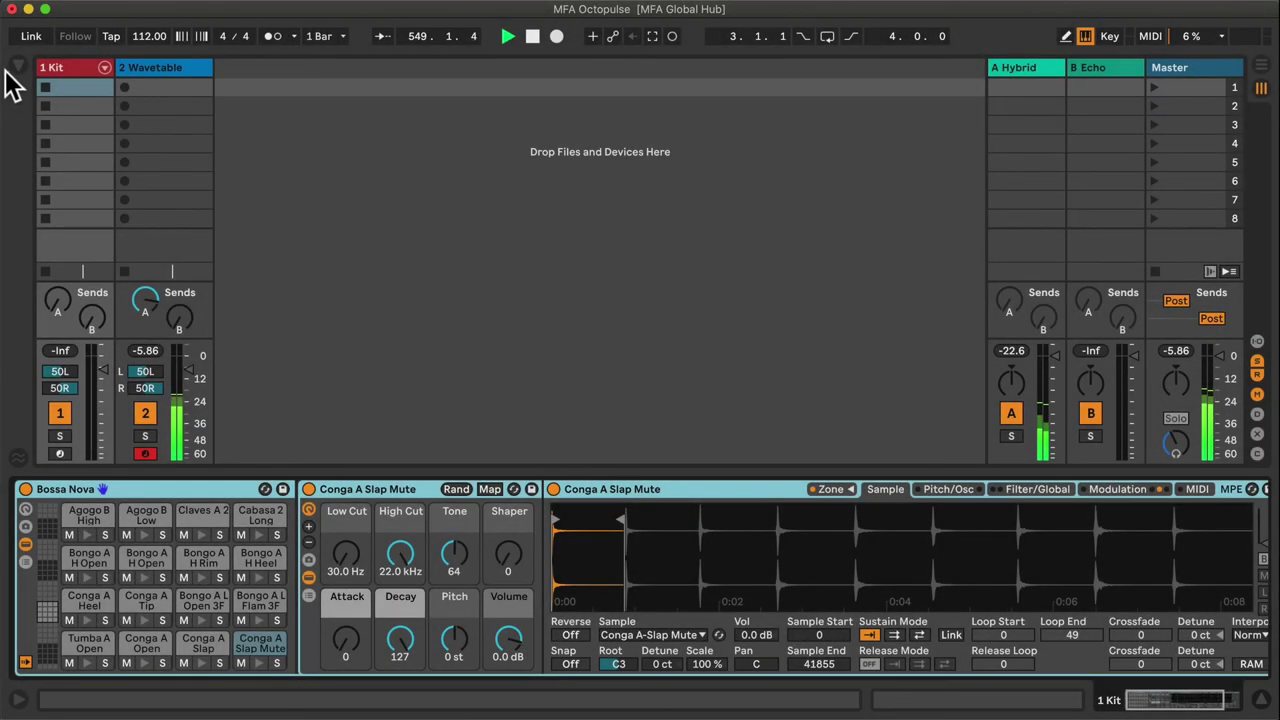
# - Drag MFA Octopulse.amxd from the Browser onto the 1 Kit chain ahead of the Bossa Nova Drum Rack
pyautogui.click(14, 66)
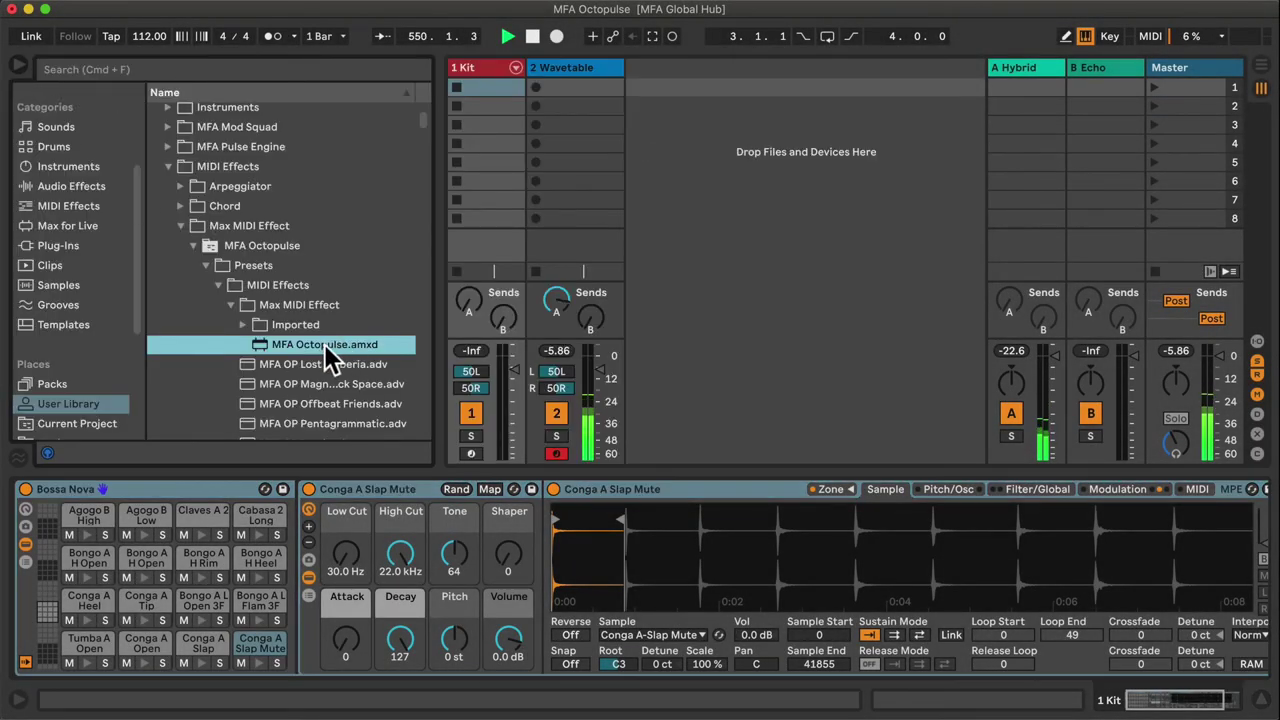
pyautogui.moveTo(3, 568); pyautogui.dragTo(42, 512)
pyautogui.click(17, 63)
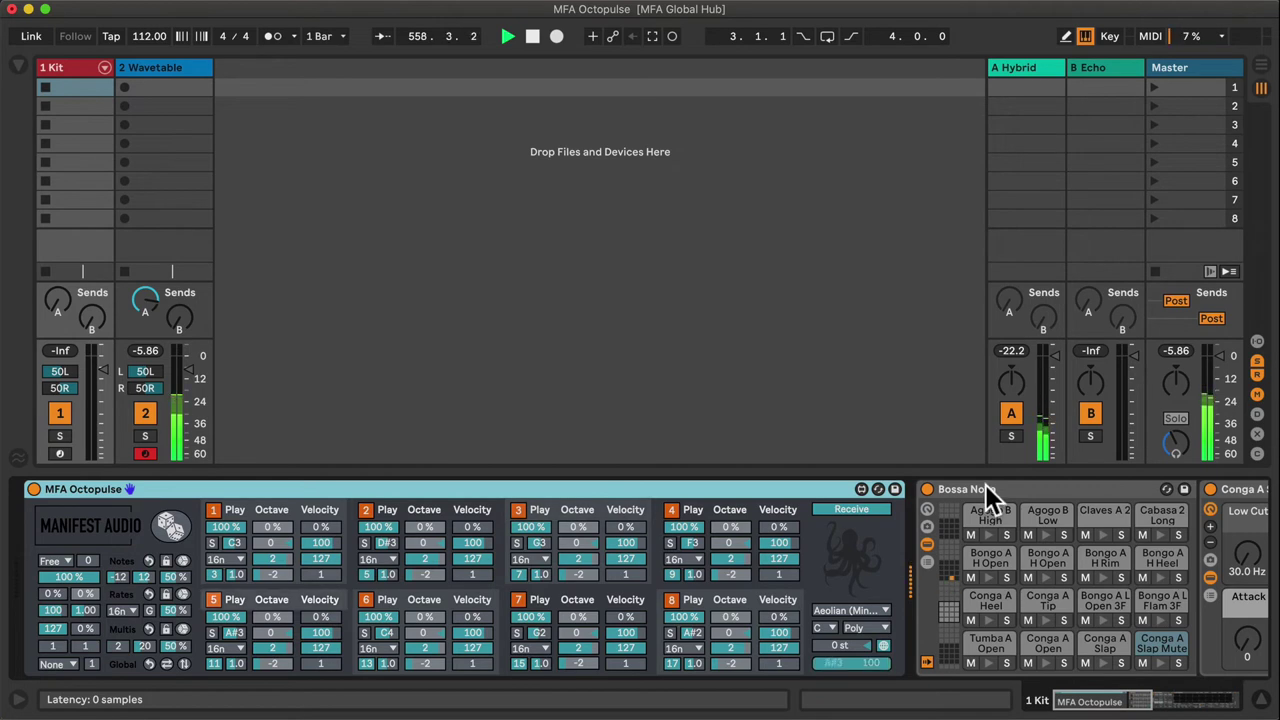
# - Choose the Chromatic (Thru) scale in Octopulse and enable its note transposition at -12 st
pyautogui.click(884, 608)
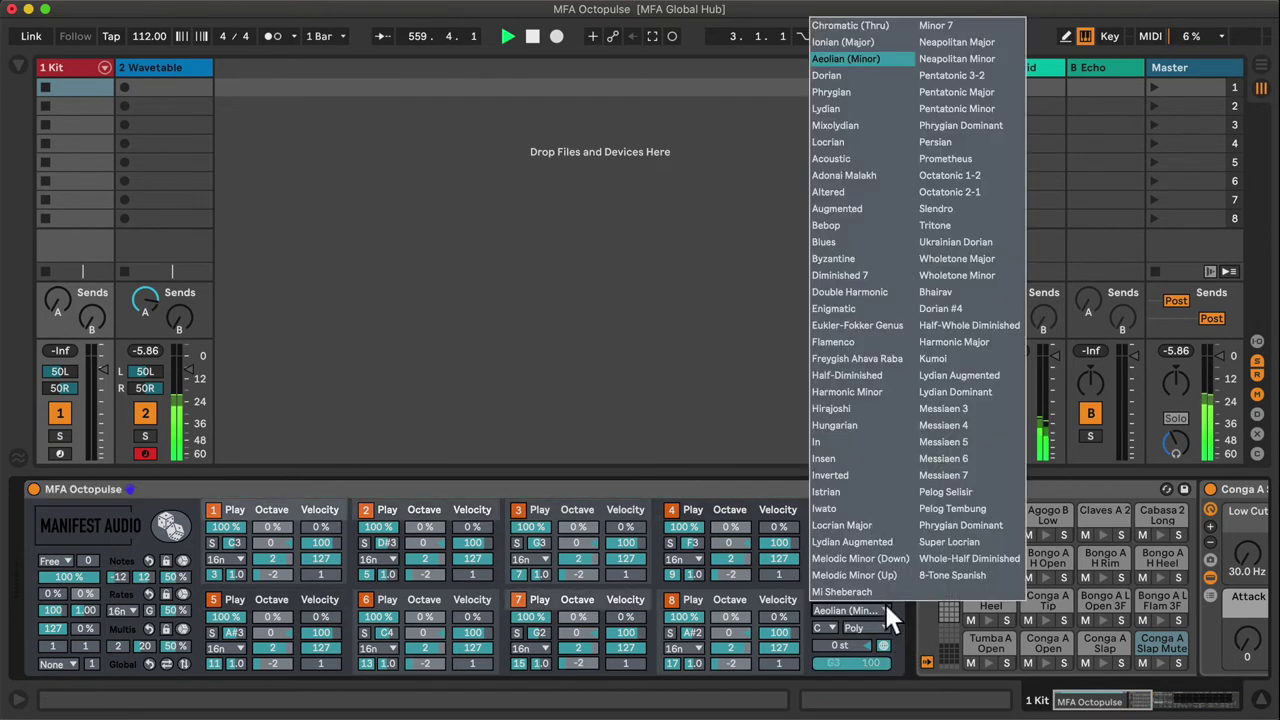
pyautogui.click(840, 24)
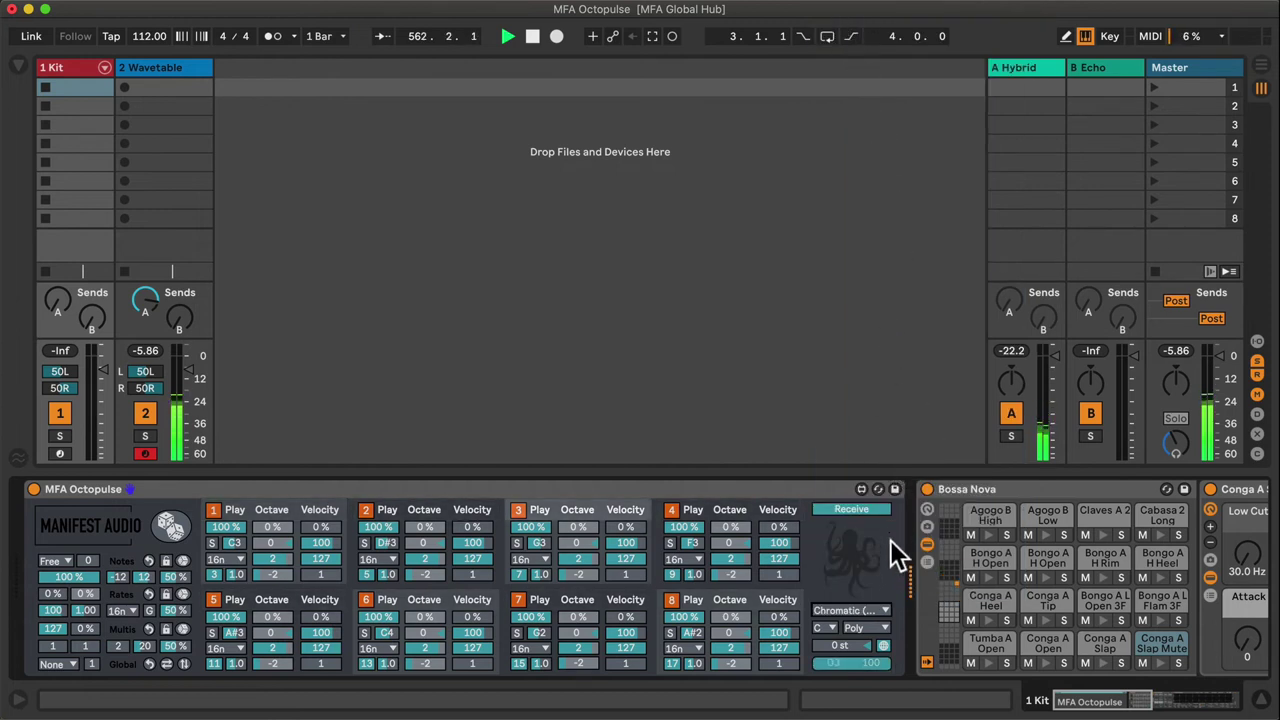
pyautogui.click(883, 645)
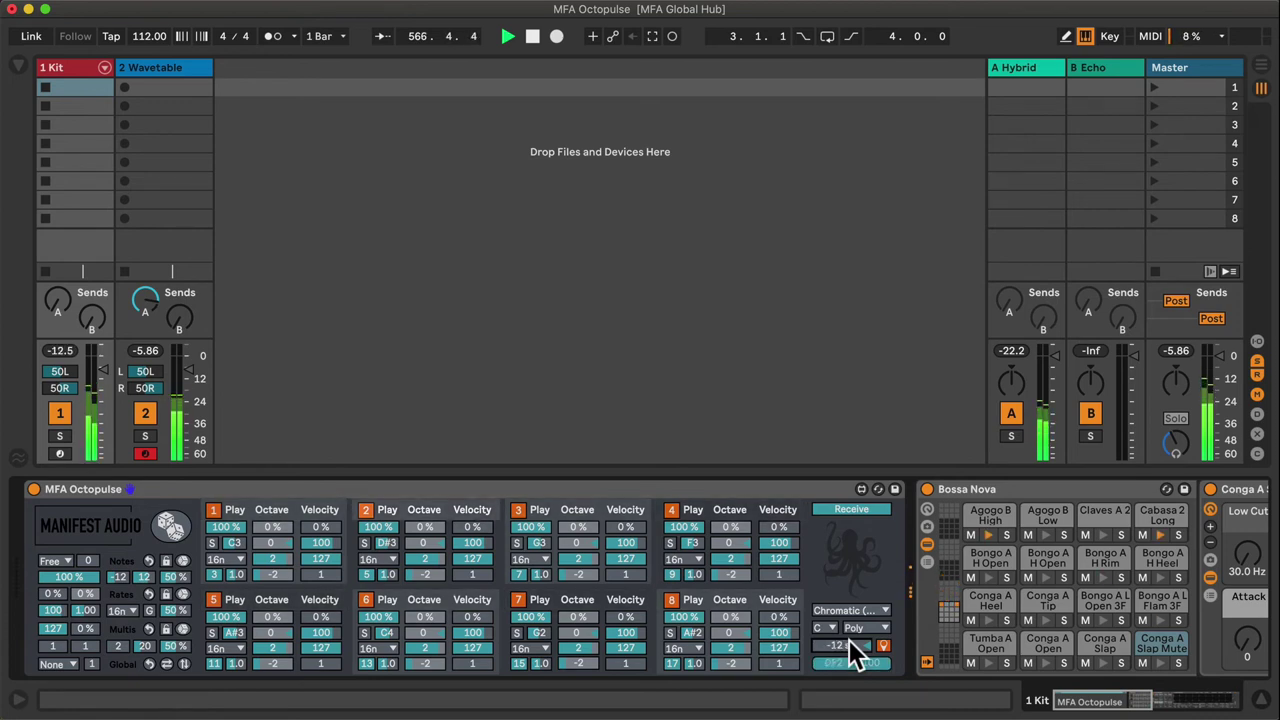
# - Transpose Octopulse to -24 st, set the note range low to 0 at 100%, and lower the Multis values
pyautogui.scroll(-1, 849, 640)
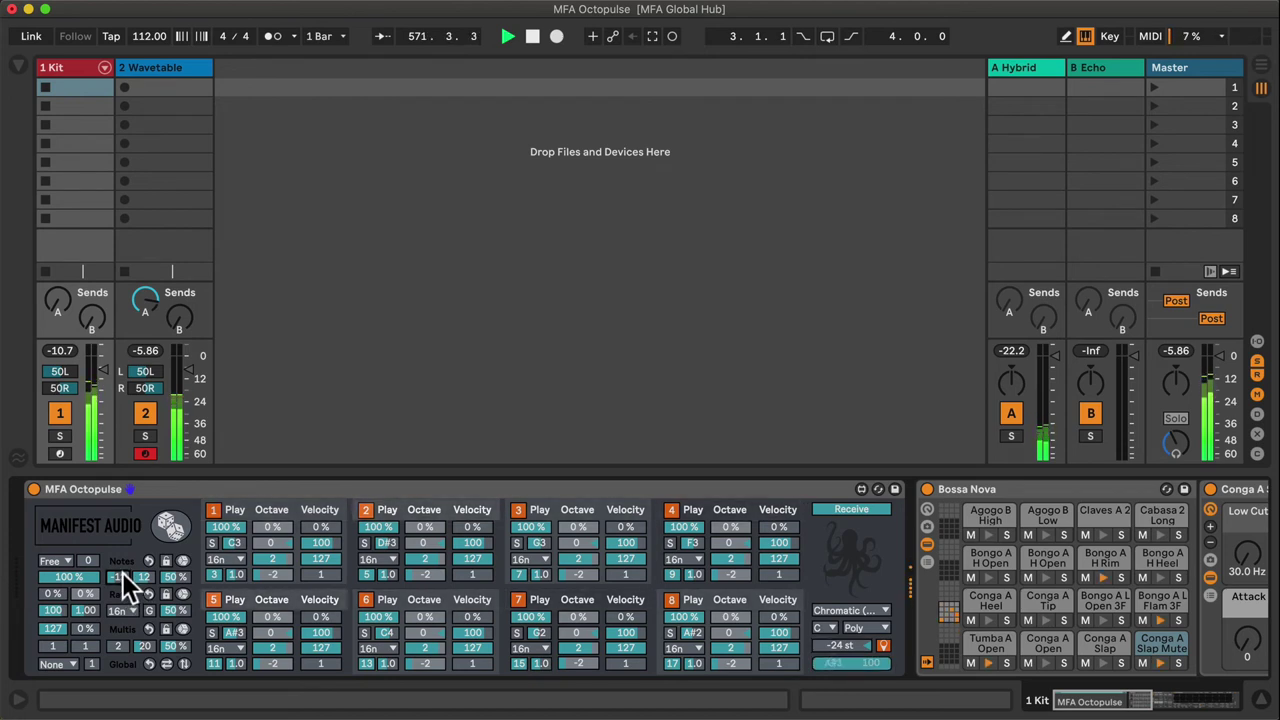
pyautogui.moveTo(122, 572); pyautogui.dragTo(122, 565)
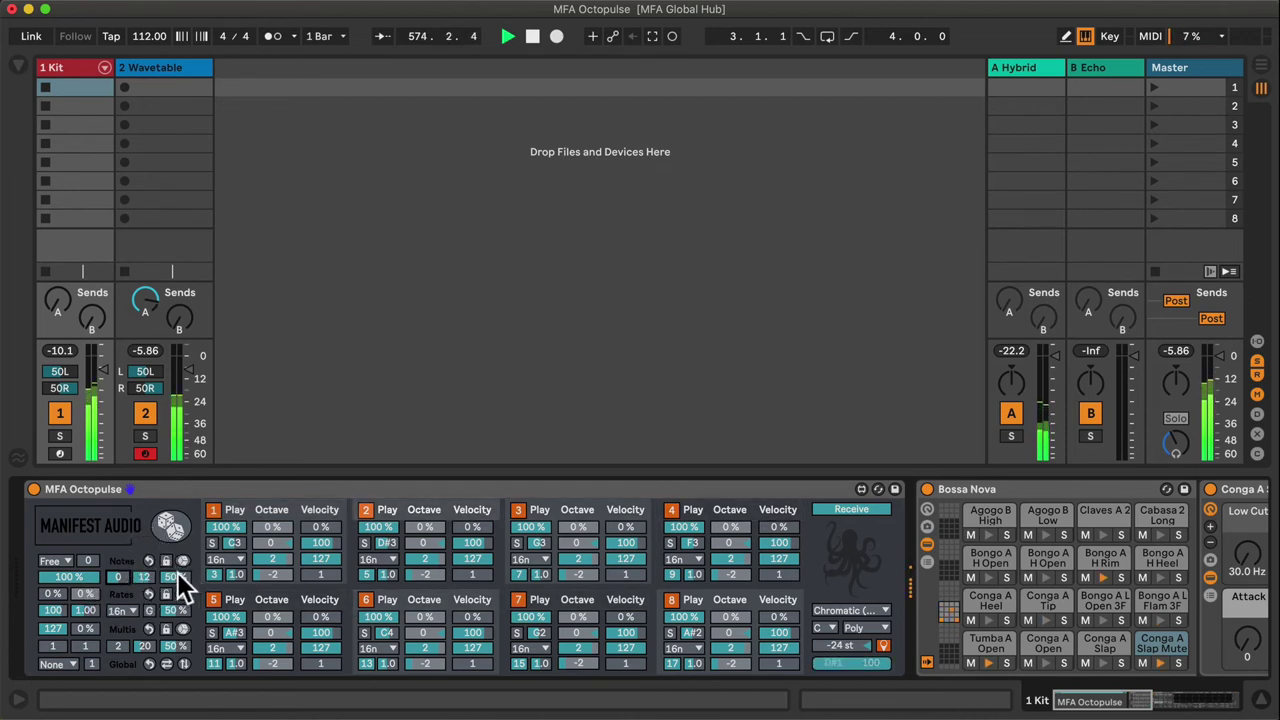
pyautogui.moveTo(177, 572); pyautogui.dragTo(178, 569)
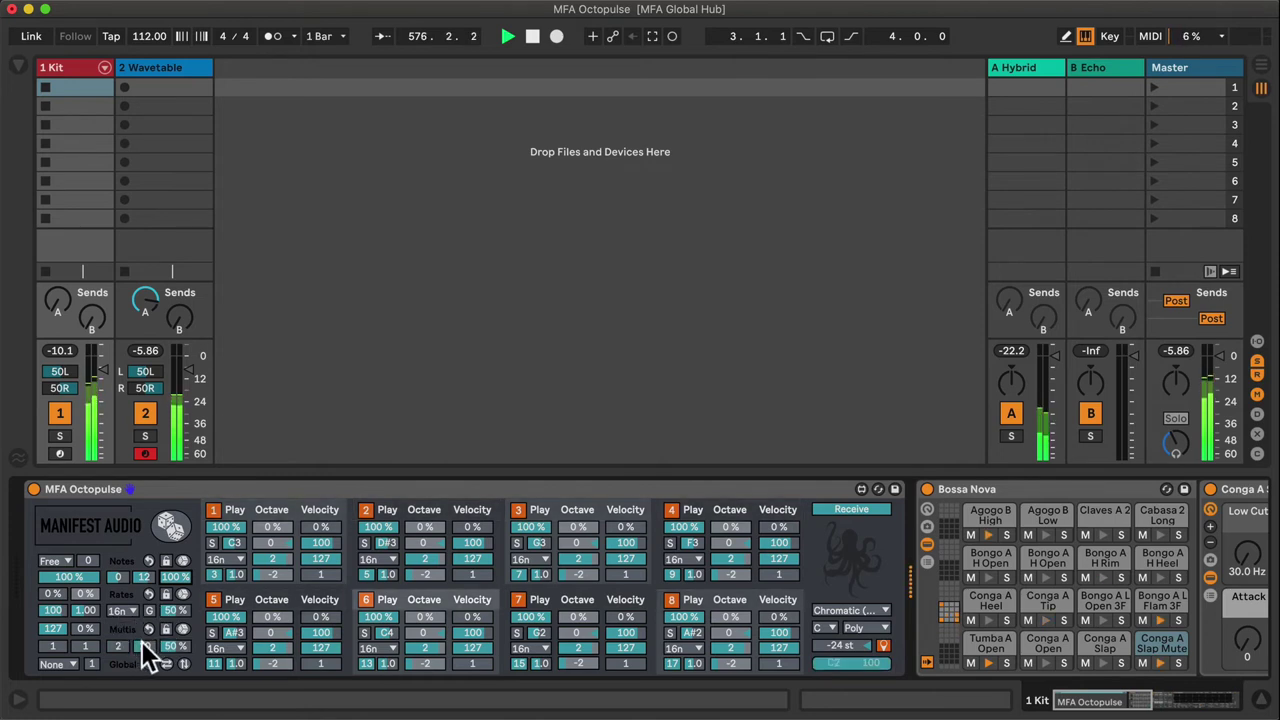
pyautogui.moveTo(145, 641); pyautogui.dragTo(141, 642)
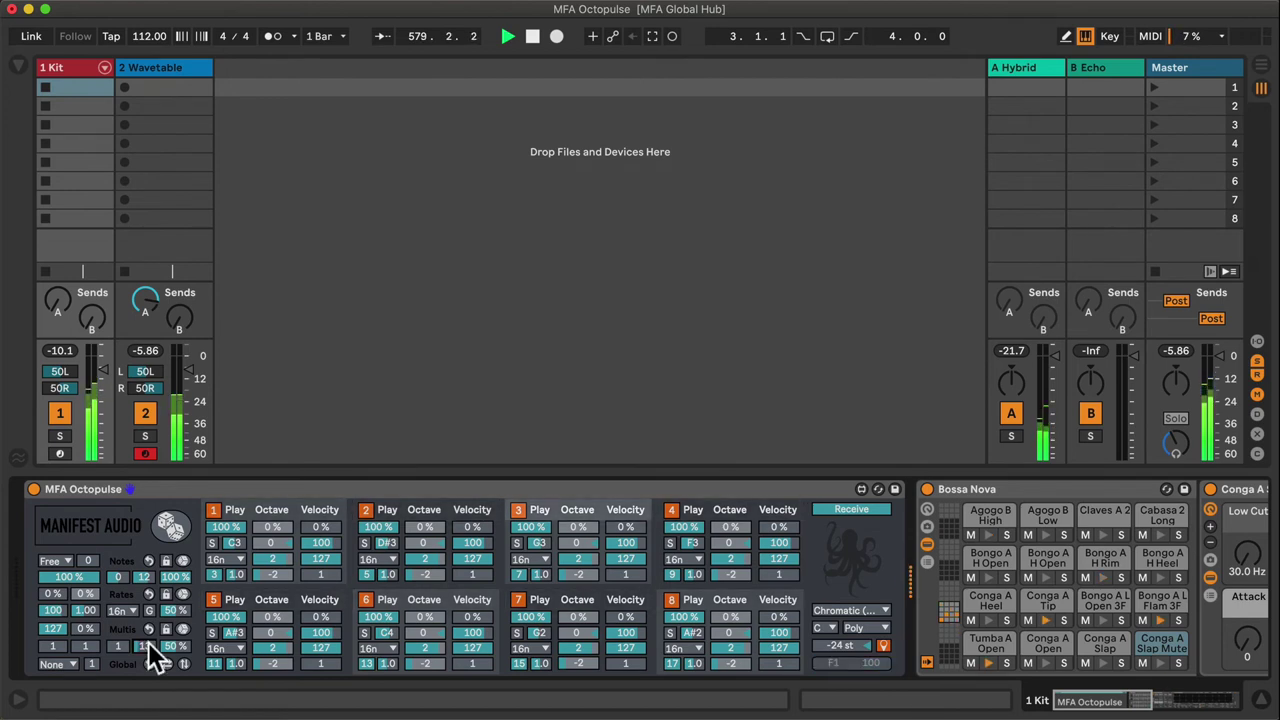
# - Lock the rates and randomize lane notes to A#3, G3, C#3, A3, F#3, D#3, F3, D#3
pyautogui.hscroll(1, 171, 590)
pyautogui.hscroll(-1, 171, 589)
pyautogui.click(166, 591)
pyautogui.click(173, 517)
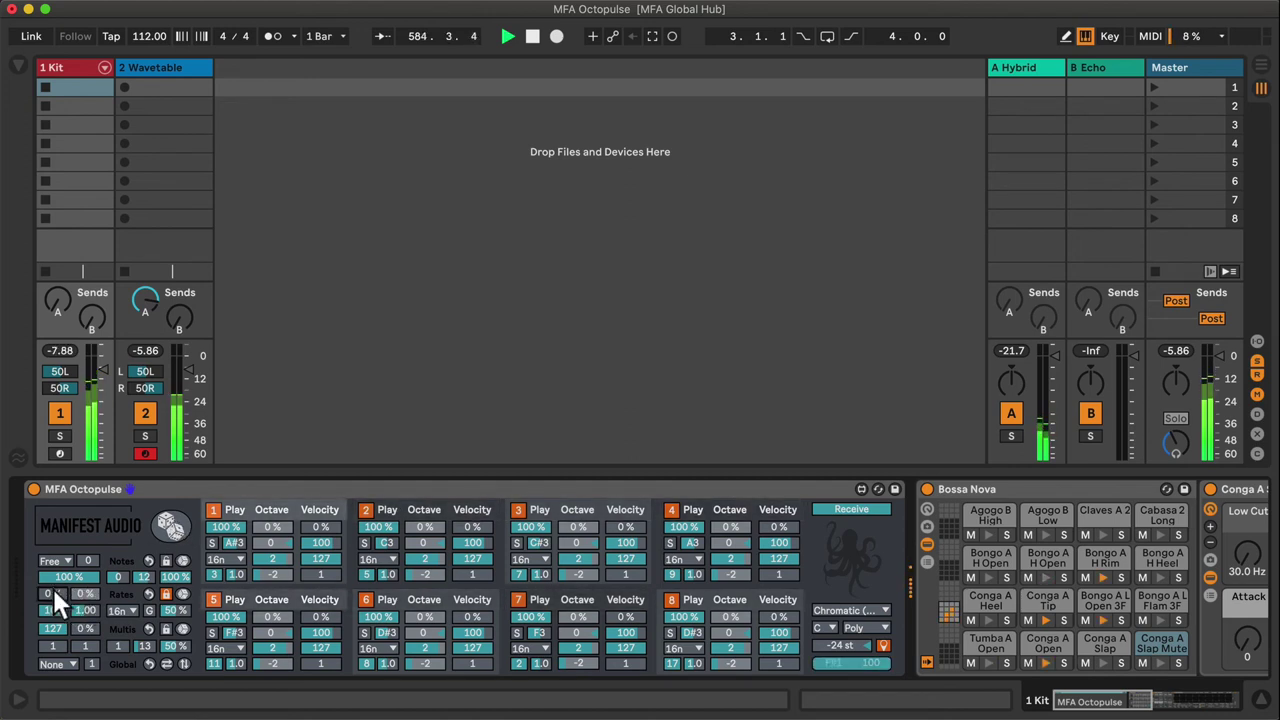
# - Set global velocity random to 42%, Play probability to 80%, and the Free value to 4
pyautogui.moveTo(53, 589)
pyautogui.mouseDown()
pyautogui.moveTo(53, 548)
pyautogui.moveTo(52, 589)
pyautogui.mouseUp()
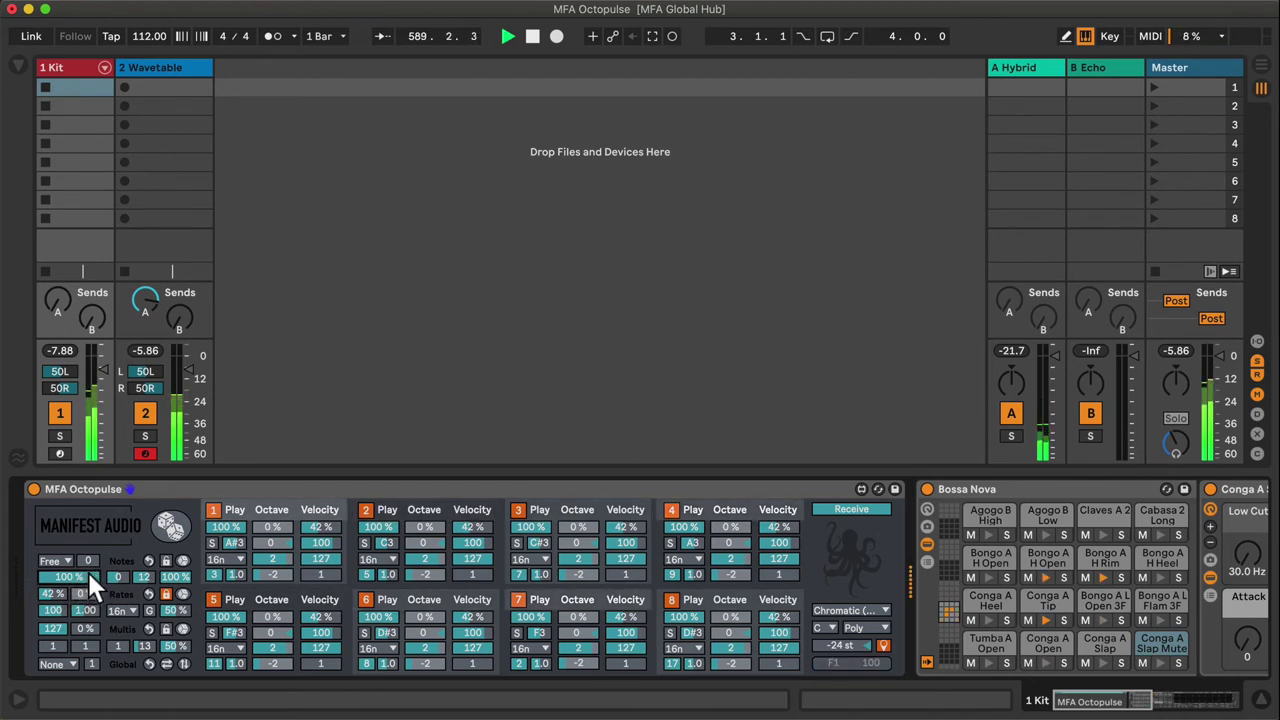
pyautogui.moveTo(88, 572)
pyautogui.mouseDown()
pyautogui.moveTo(88, 588)
pyautogui.moveTo(89, 573)
pyautogui.mouseUp()
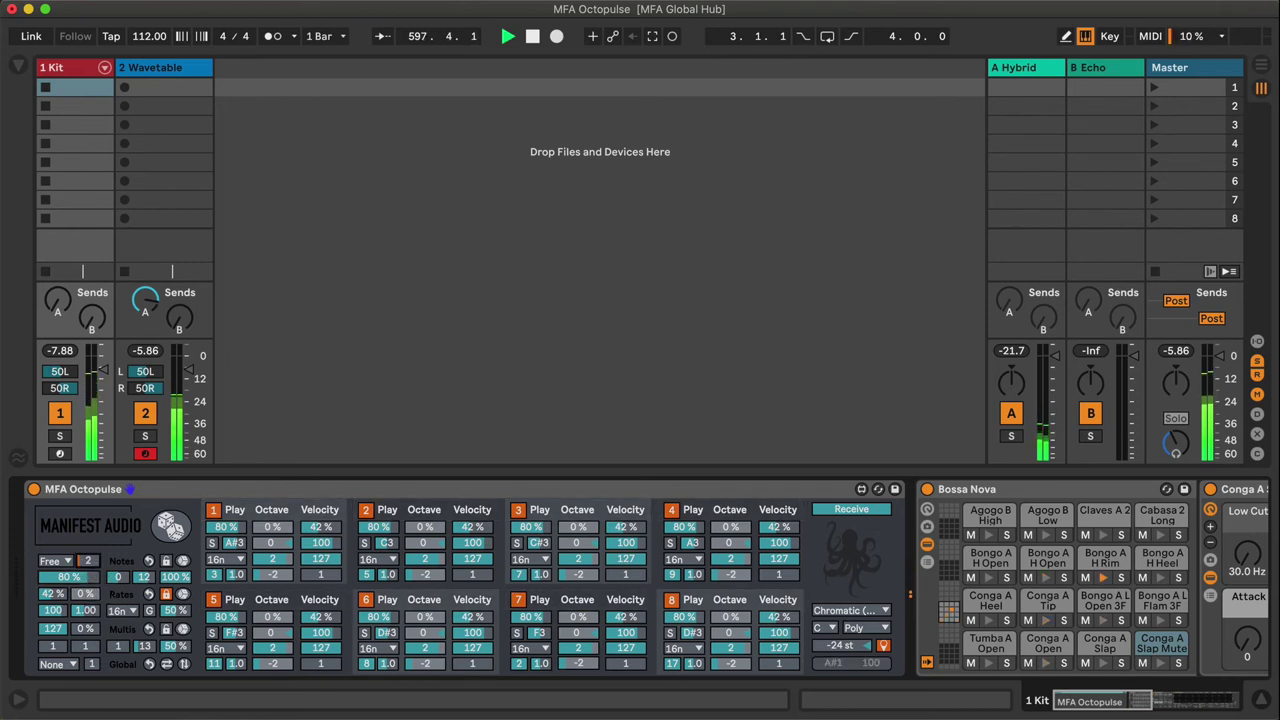
pyautogui.moveTo(87, 560); pyautogui.dragTo(87, 545)
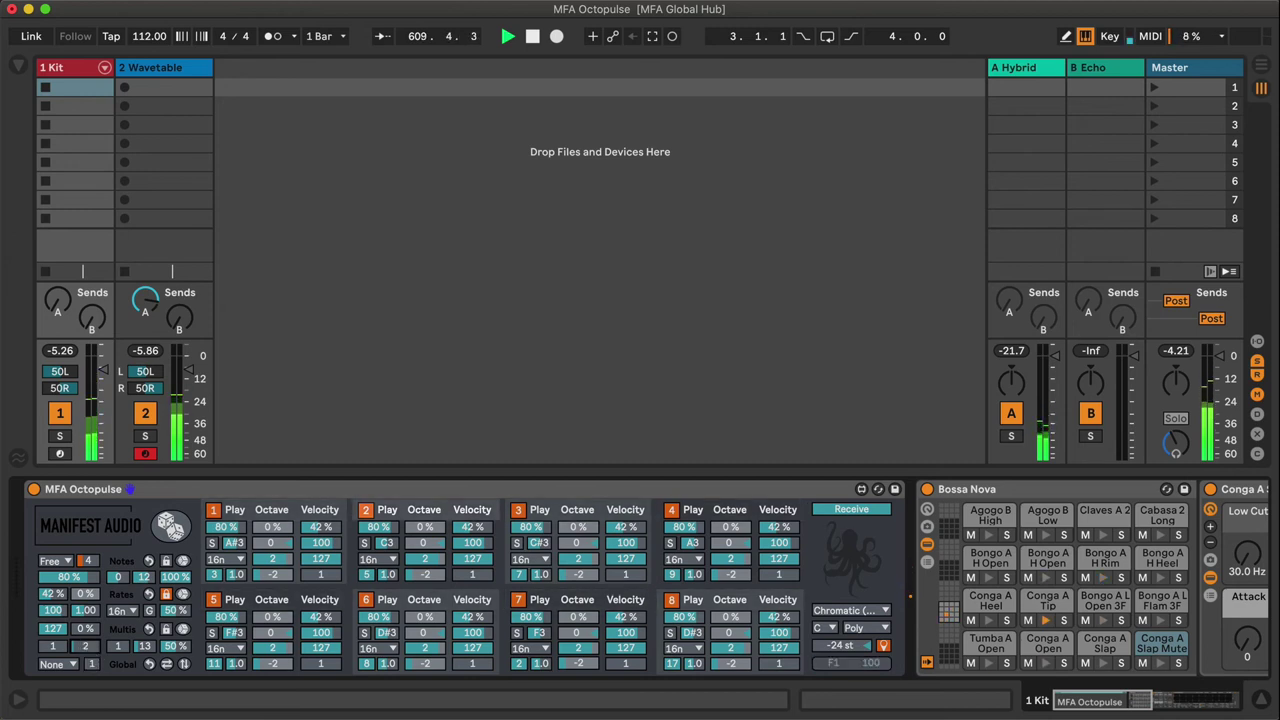
# - Drag the Octopulse Multis number box down to 1 while the pattern plays
pyautogui.moveTo(81, 636); pyautogui.dragTo(97, 631)
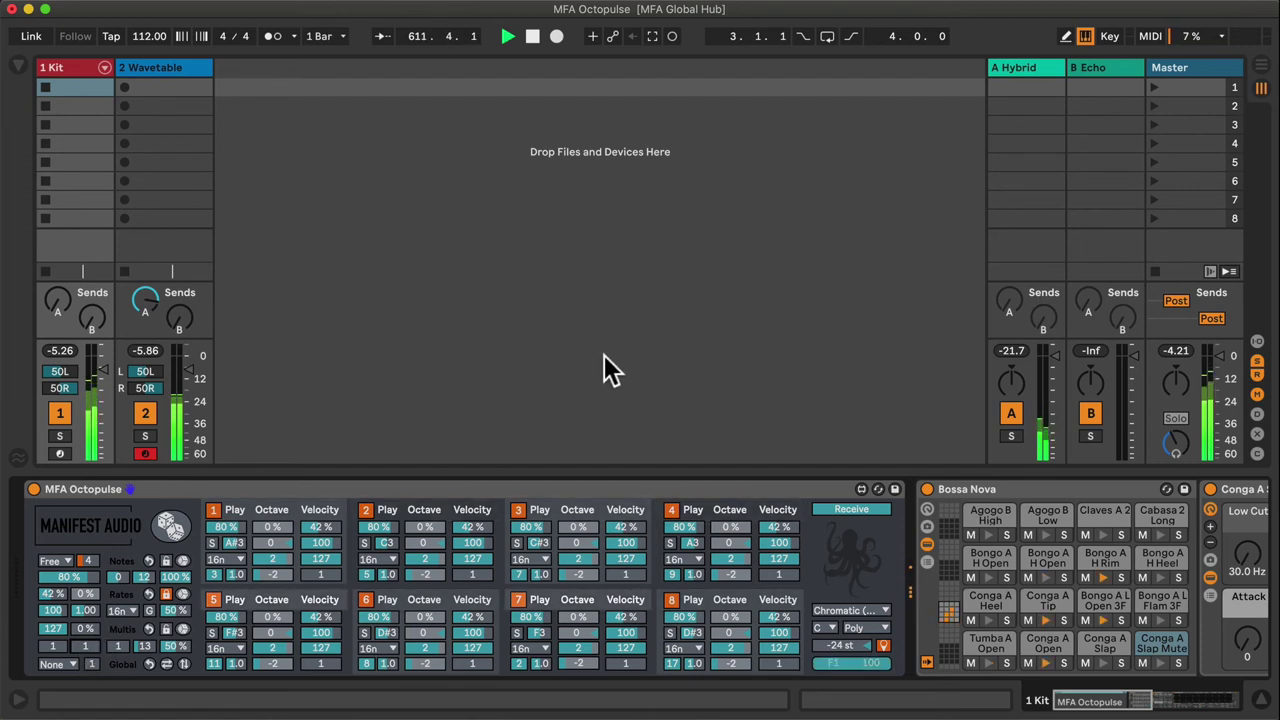
# - Mute Octopulse lanes 1, 6 and 7, and set lane 3 to 78% play with higher velocity
pyautogui.click(213, 510)
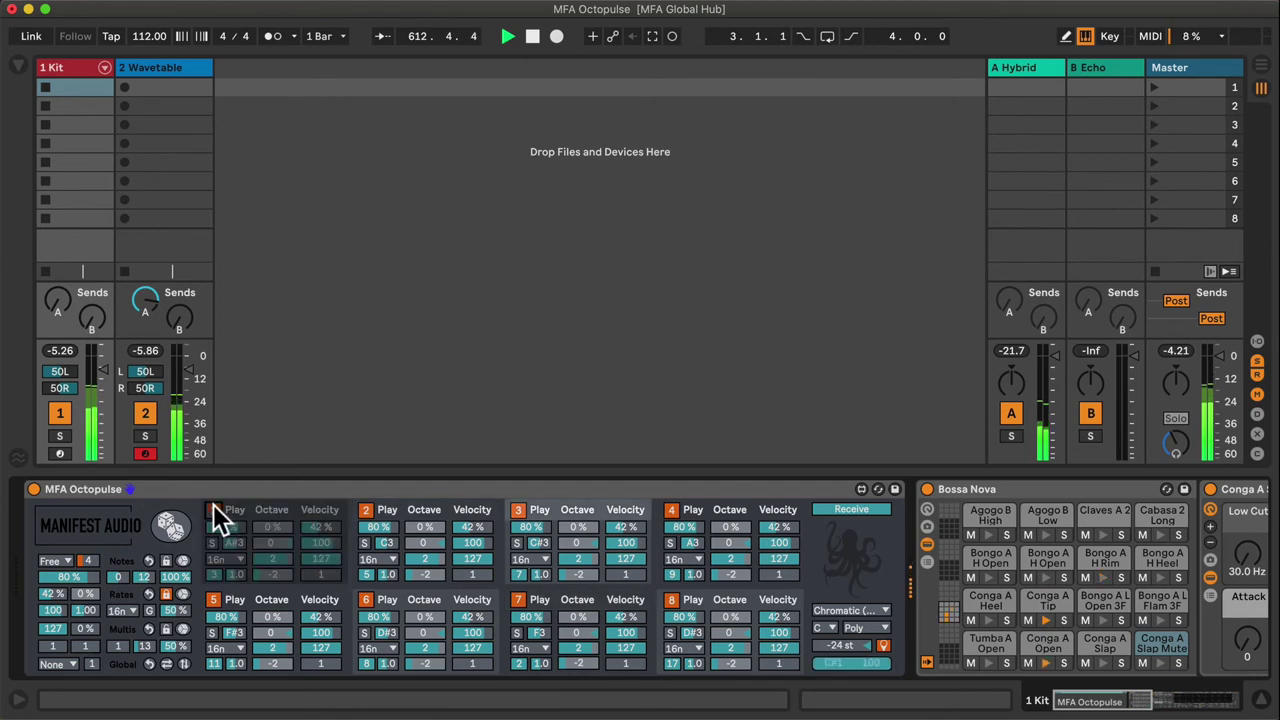
pyautogui.click(364, 599)
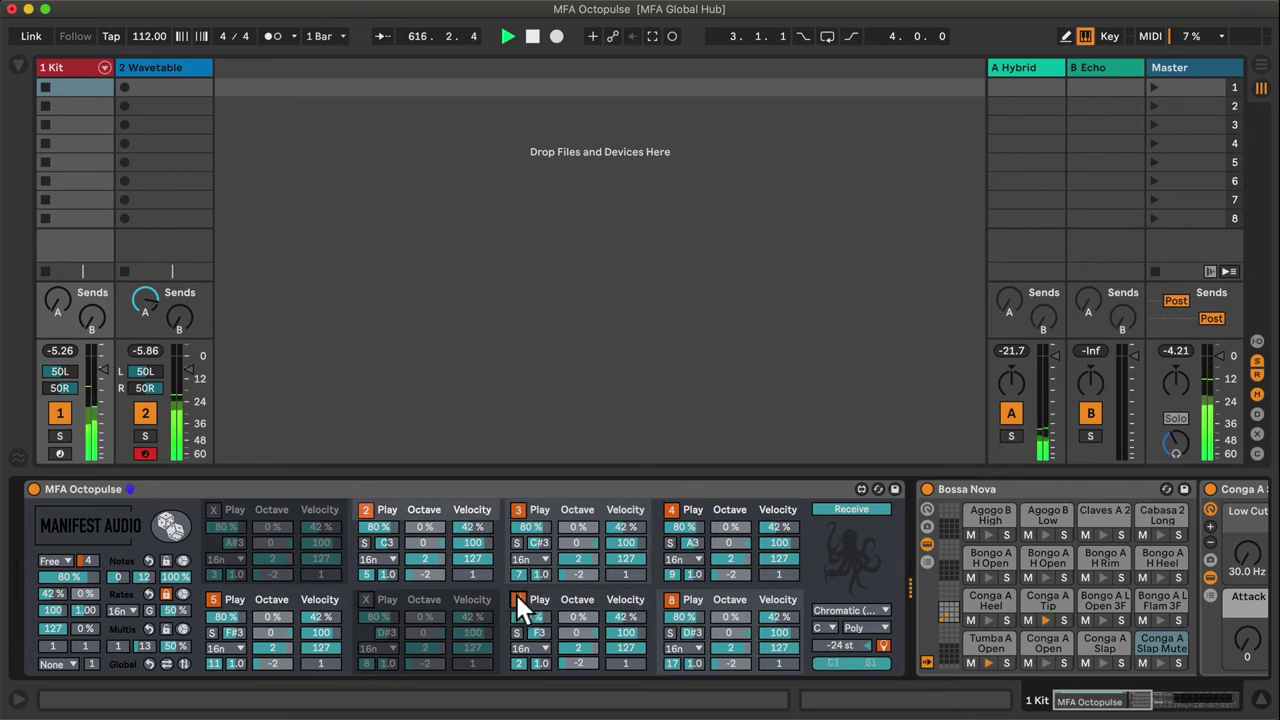
pyautogui.click(517, 598)
pyautogui.moveTo(539, 522); pyautogui.dragTo(539, 527)
pyautogui.moveTo(627, 522); pyautogui.dragTo(627, 517)
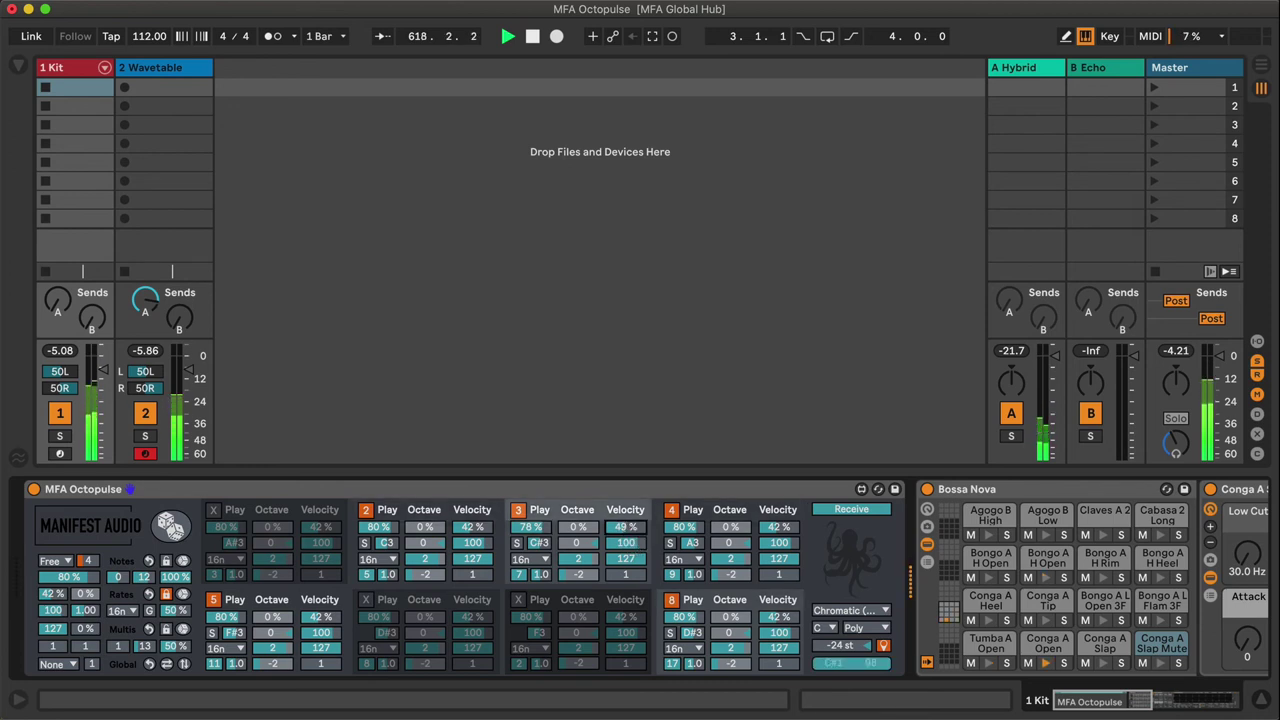
# - Mute lane 2, then switch all muted lanes back on
pyautogui.click(366, 510)
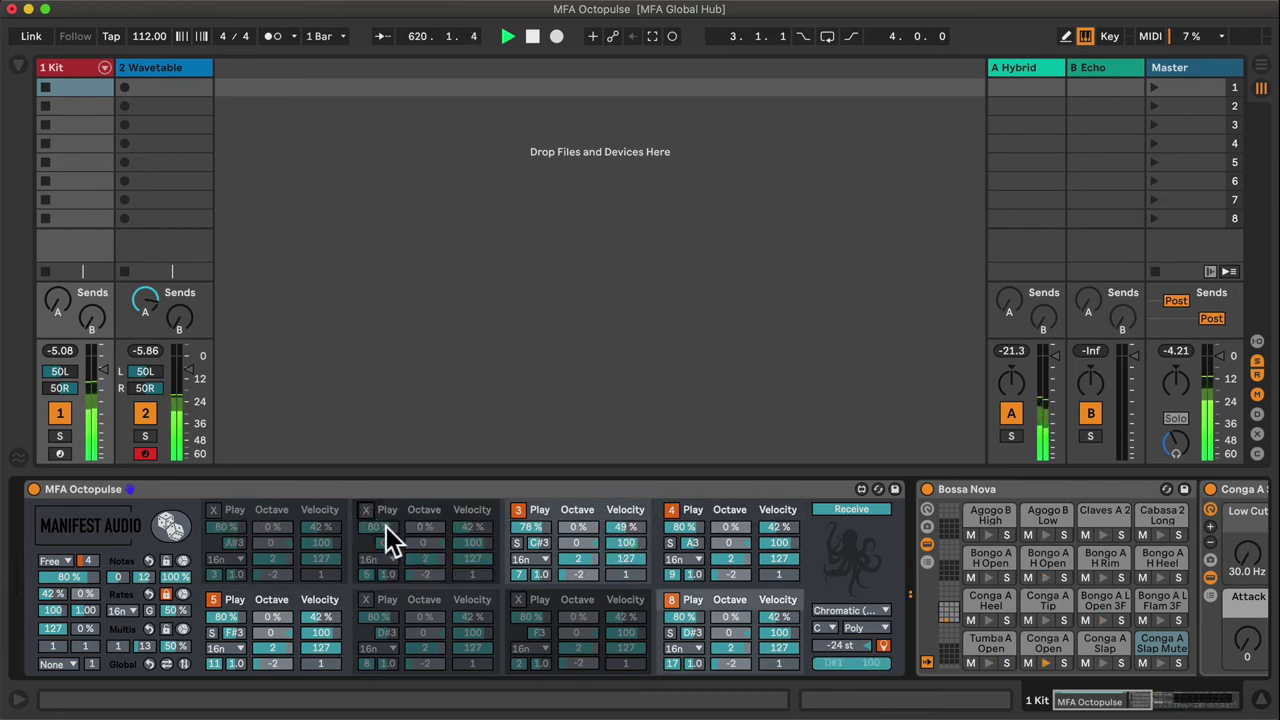
pyautogui.click(212, 509)
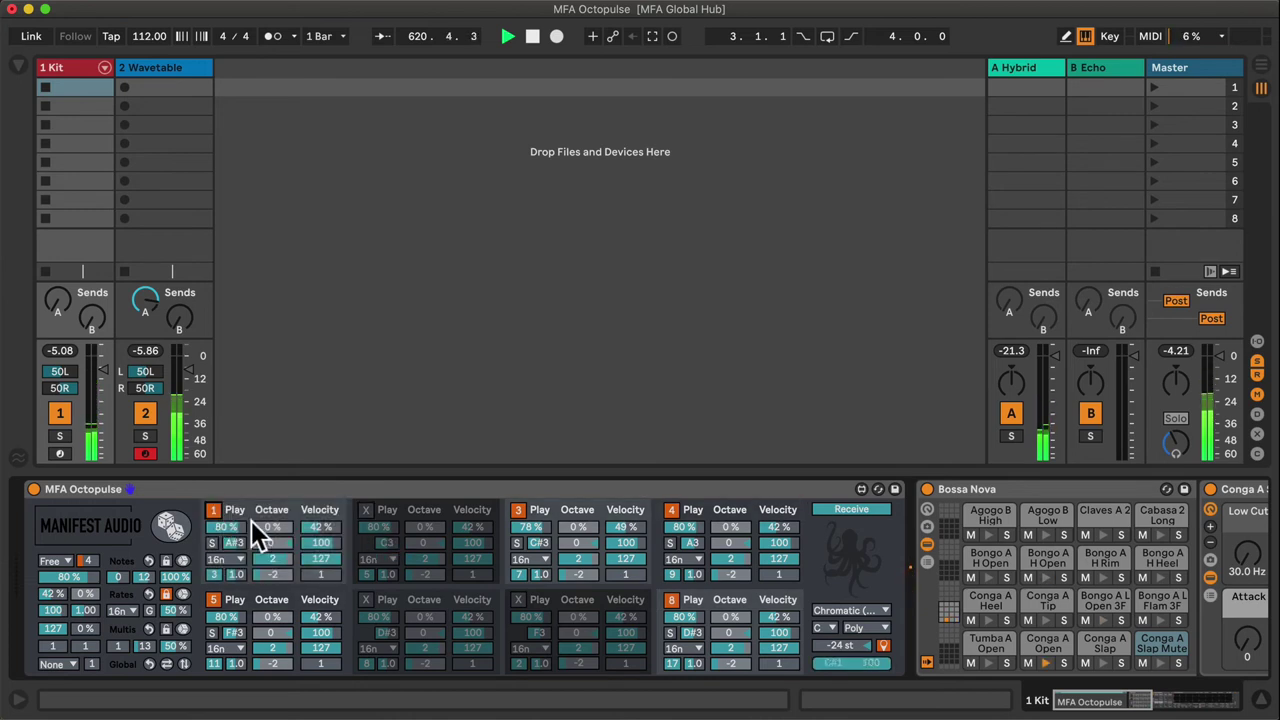
pyautogui.click(364, 600)
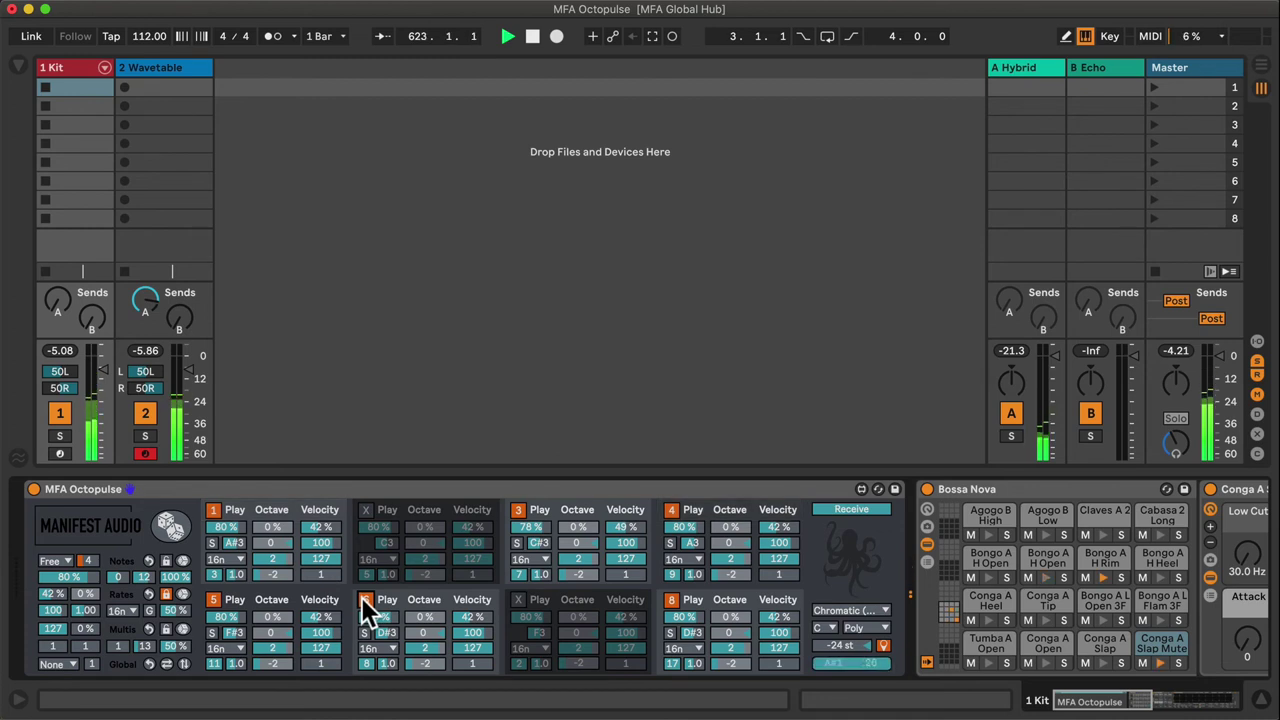
pyautogui.click(183, 660)
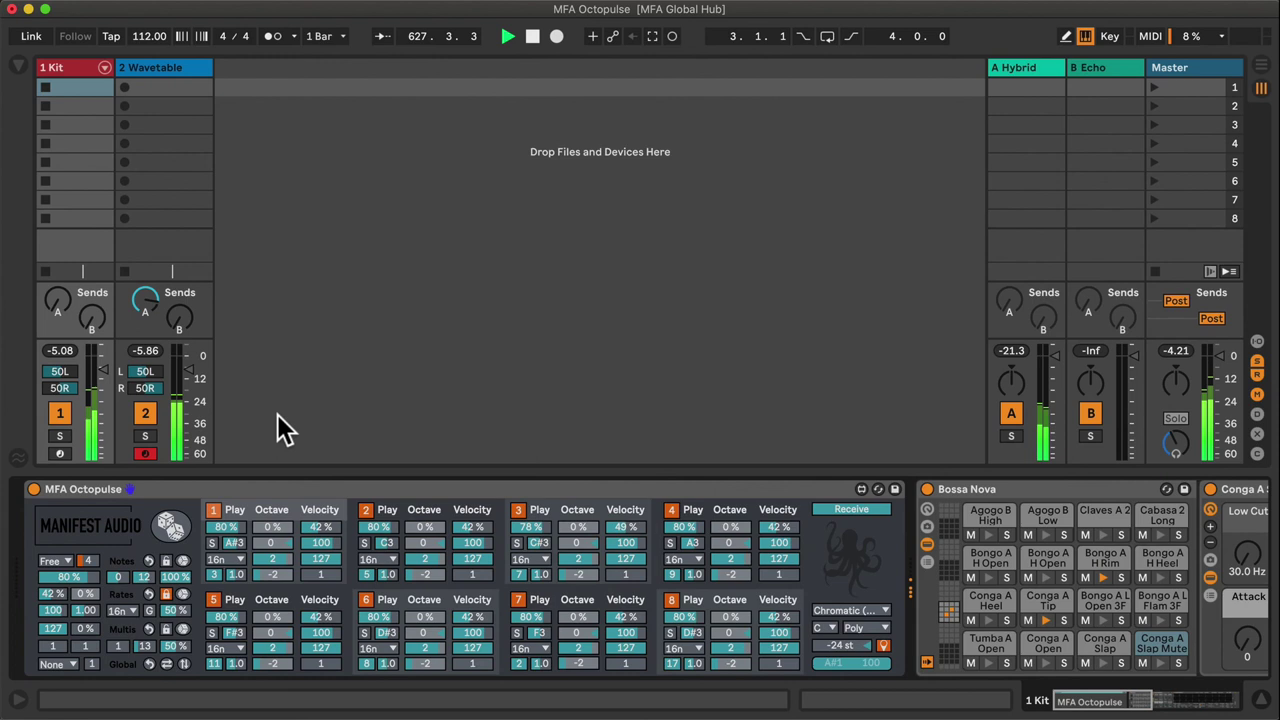
# - Insert a new audio track 3 with its input taken from the 1 Kit track
pyautogui.rightClick(192, 70)
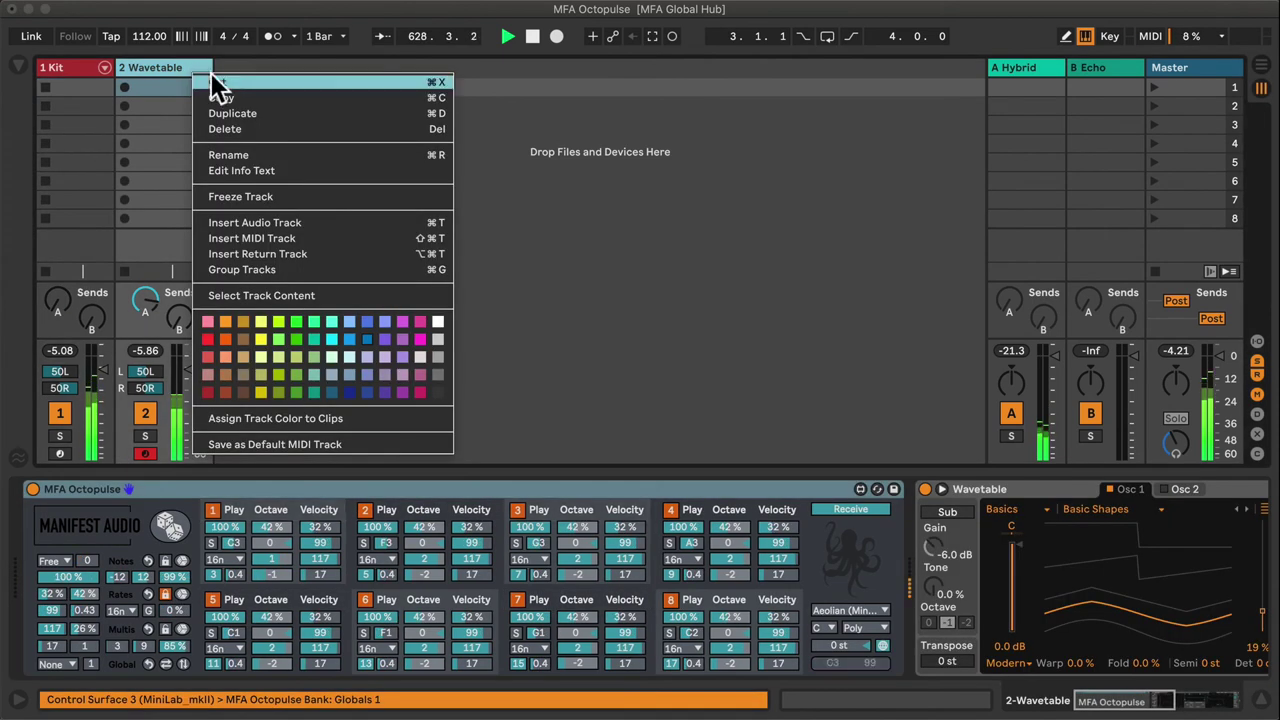
pyautogui.click(295, 222)
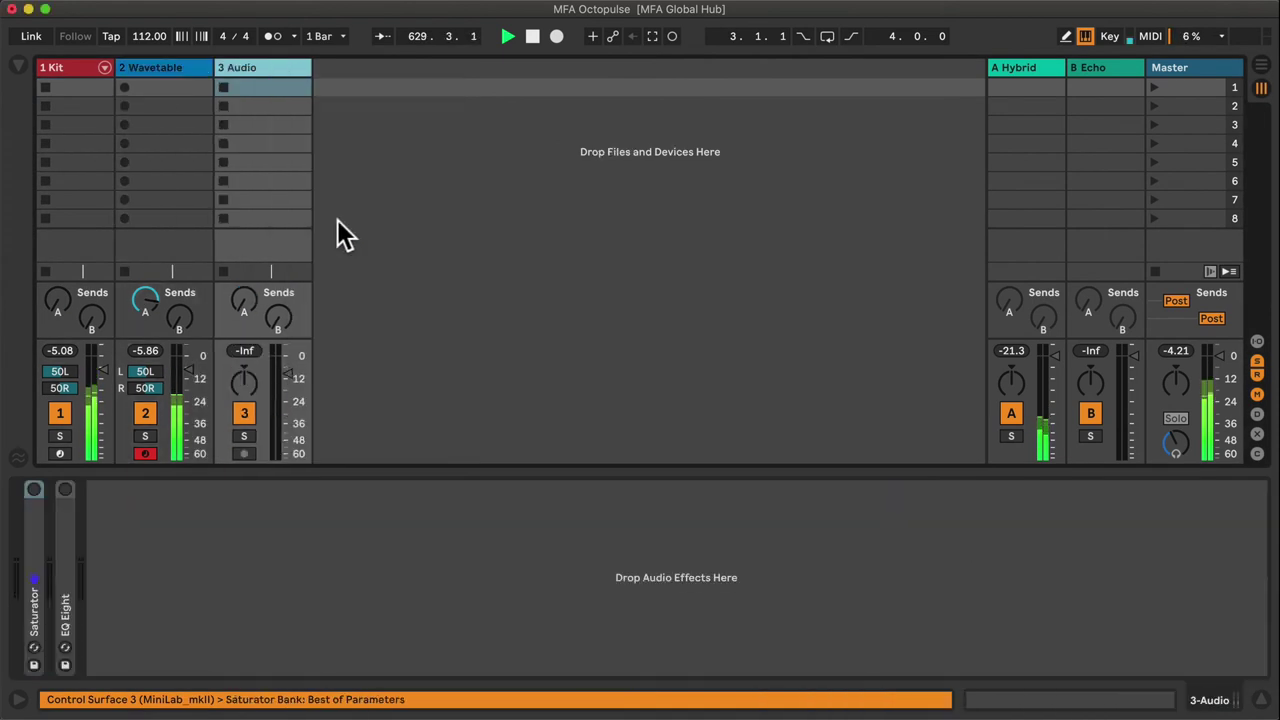
pyautogui.click(1257, 341)
pyautogui.click(279, 184)
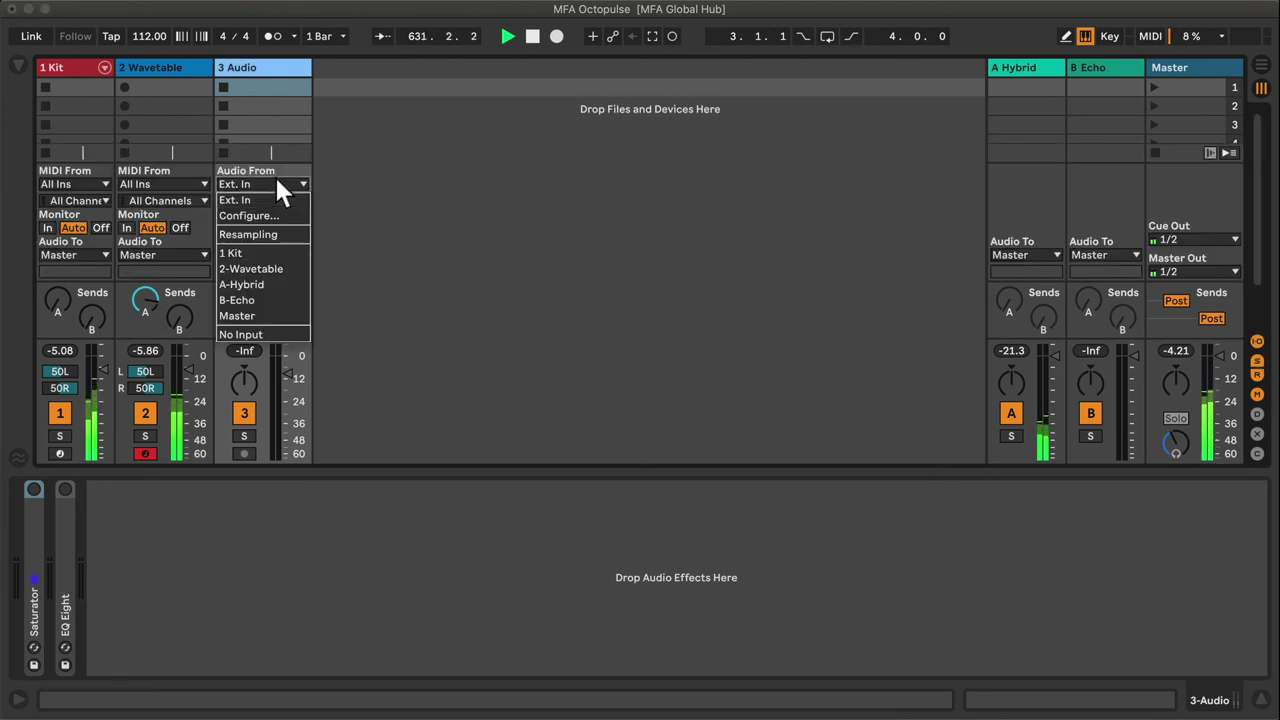
pyautogui.click(267, 251)
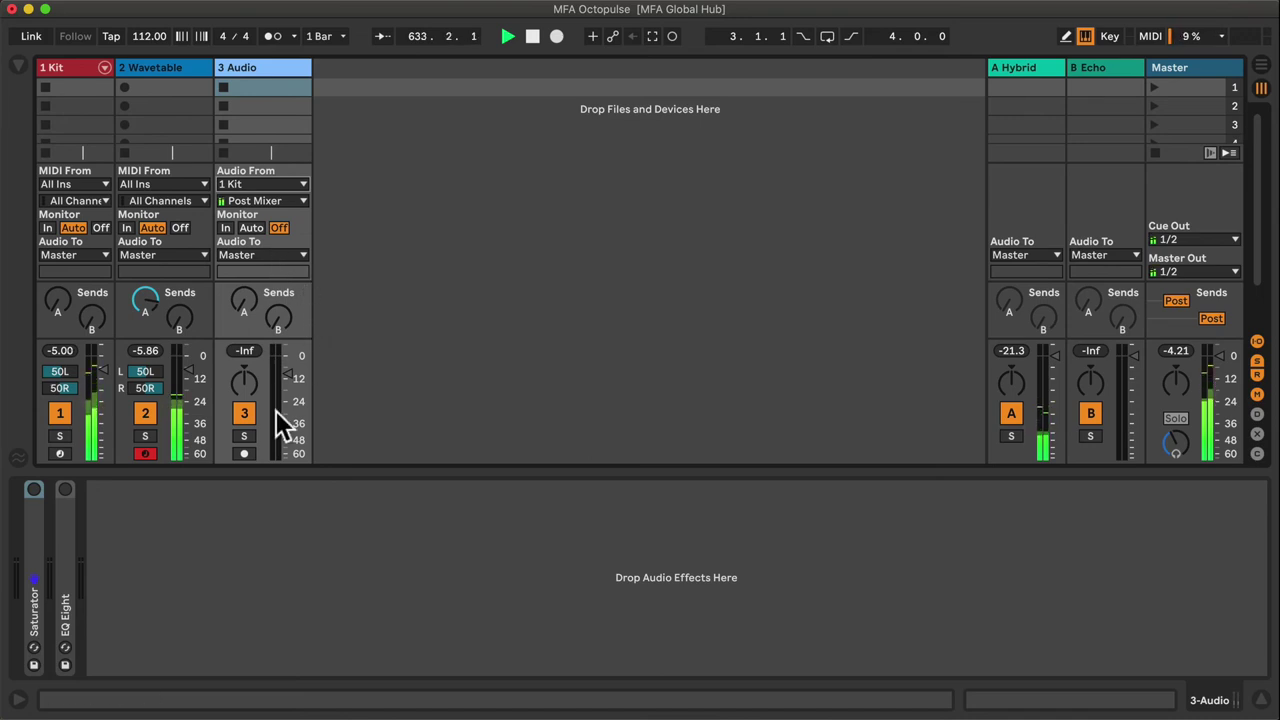
# - Arm track 3 and start recording clip 3-Audio 1
pyautogui.click(244, 454)
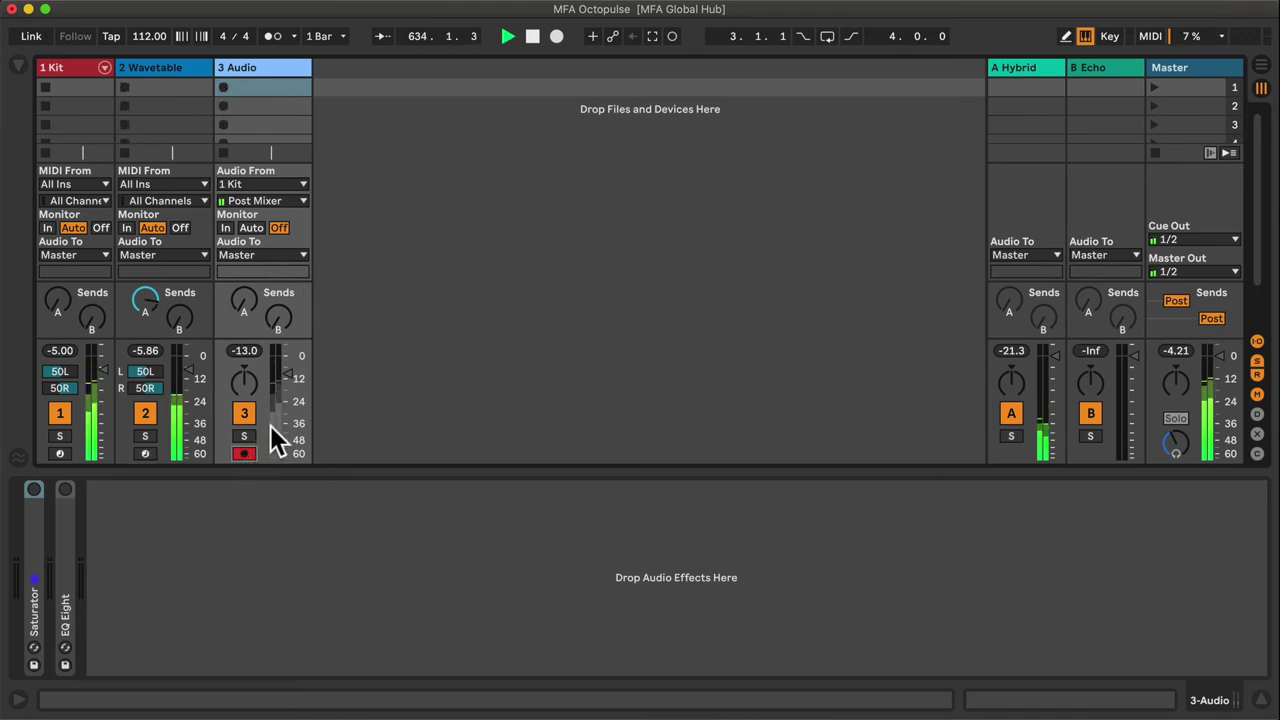
pyautogui.click(222, 88)
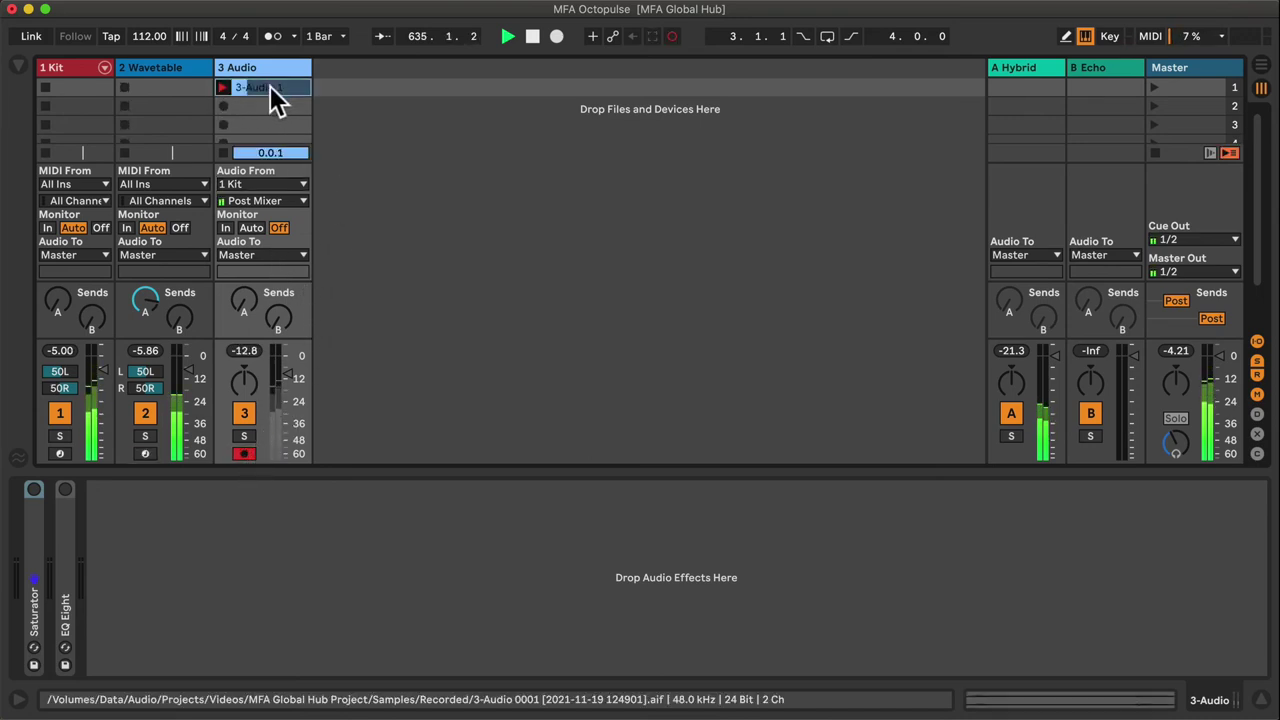
pyautogui.click(270, 87)
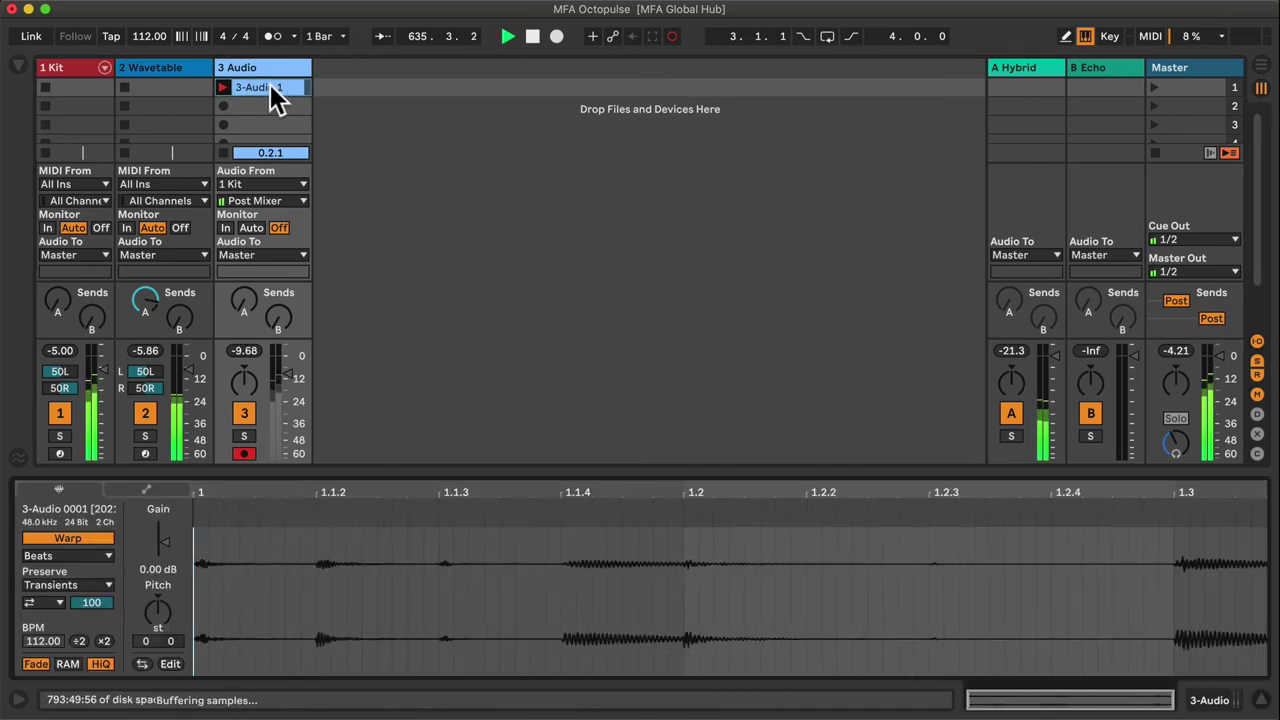
# - While recording, mute Octopulse voices 1, 3 and 8, then re-enable voices 8, 3 and 1
pyautogui.click(61, 67)
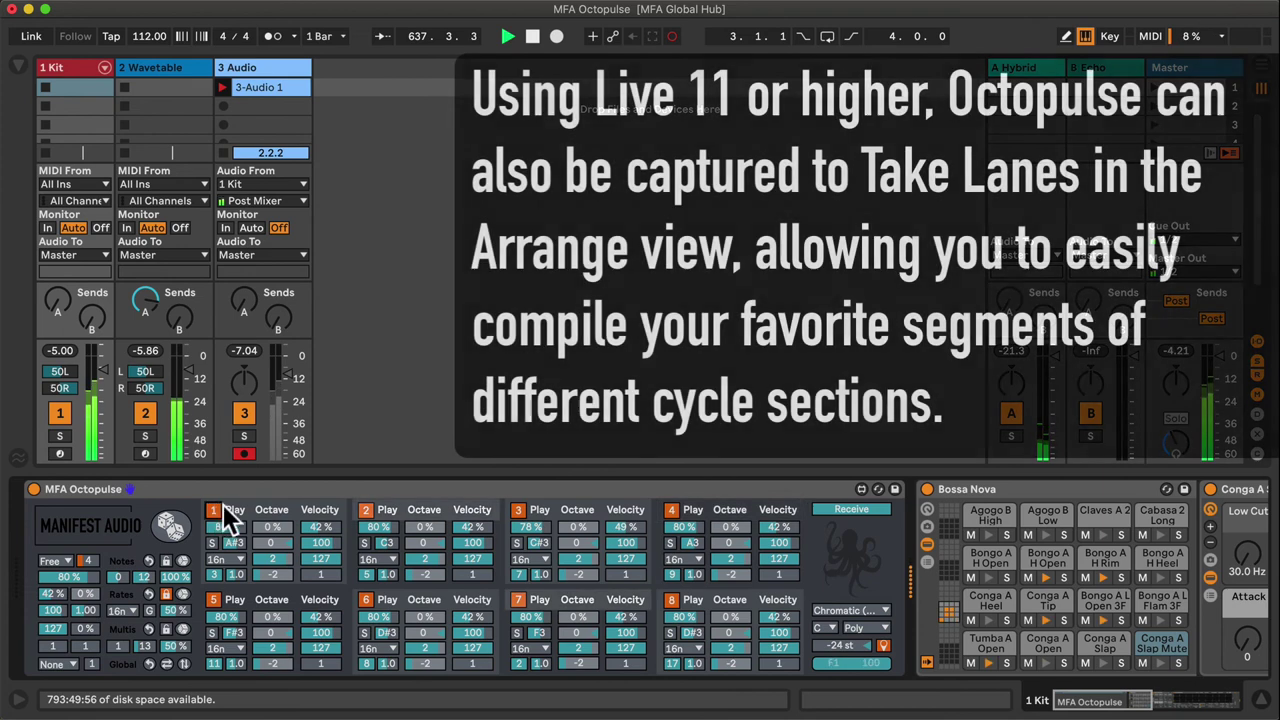
pyautogui.click(213, 510)
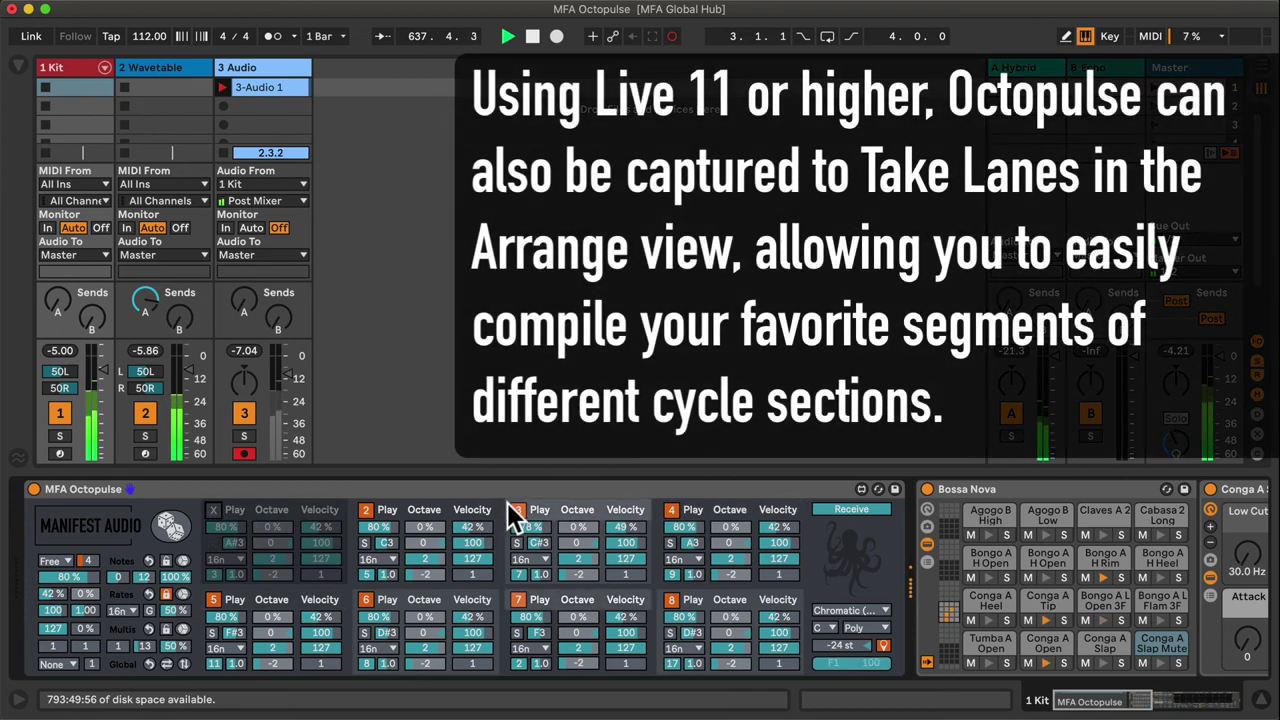
pyautogui.click(519, 505)
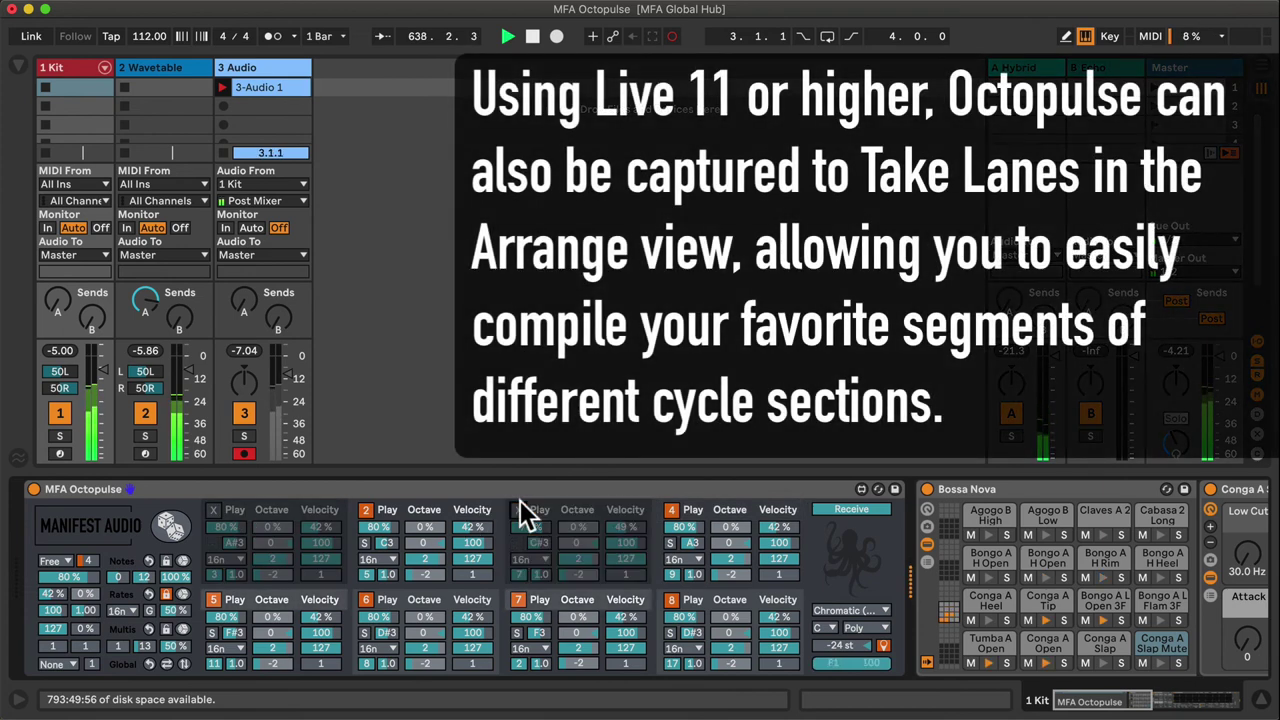
pyautogui.click(672, 600)
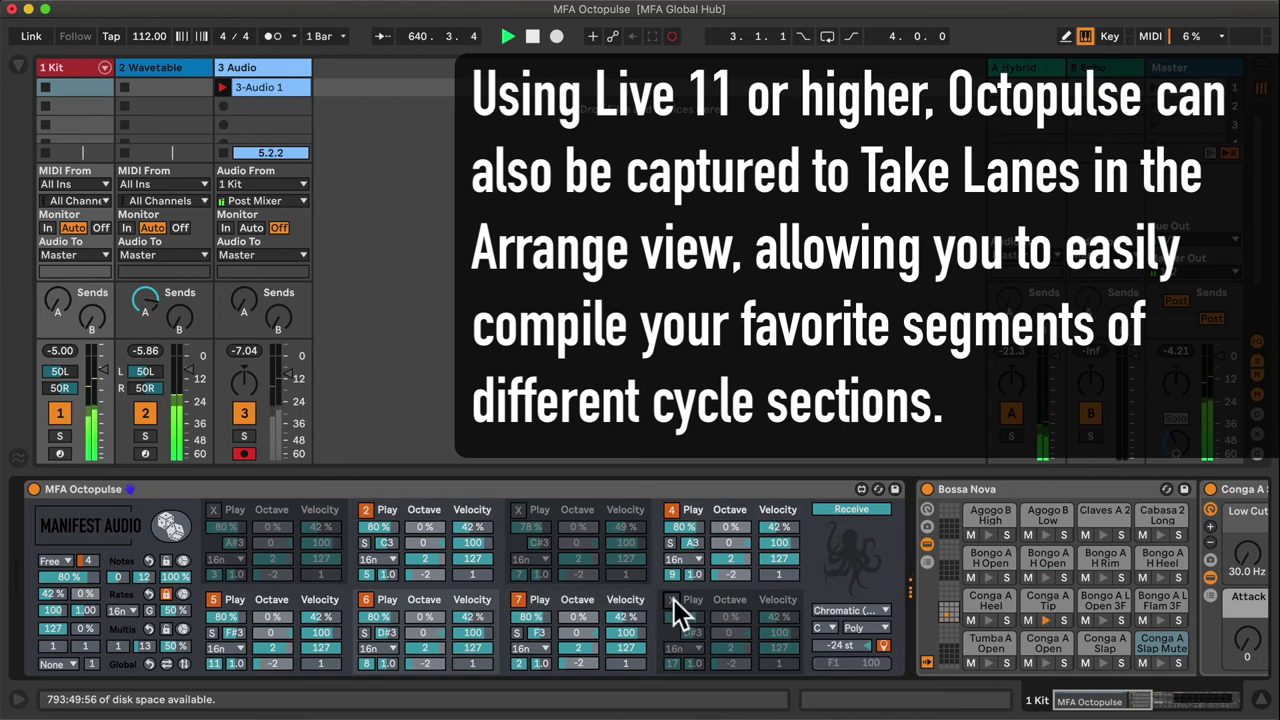
pyautogui.click(672, 600)
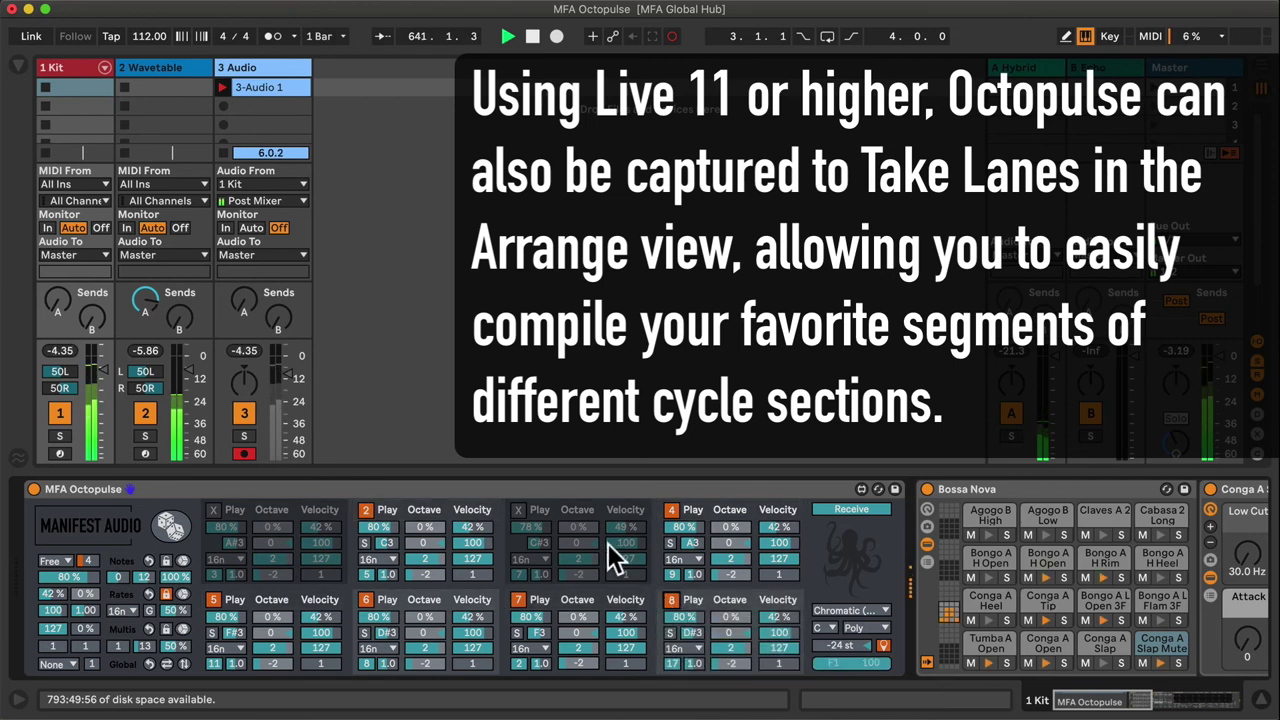
pyautogui.click(518, 509)
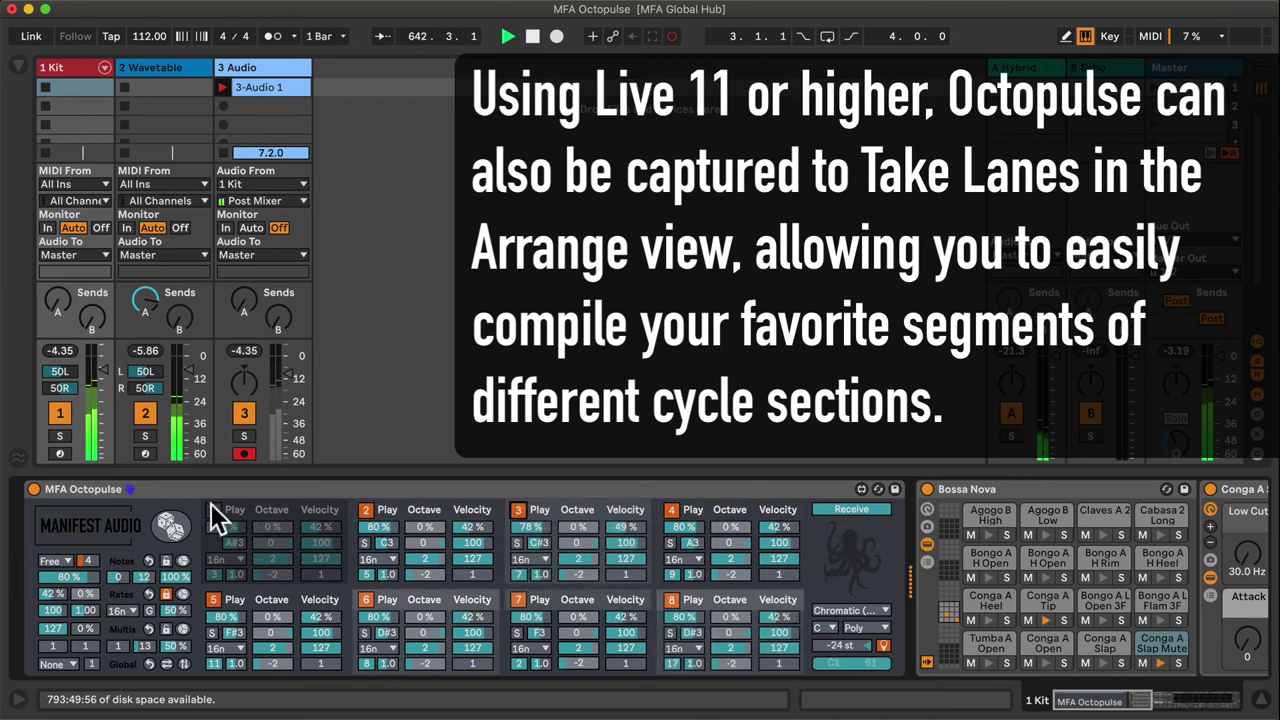
pyautogui.click(212, 509)
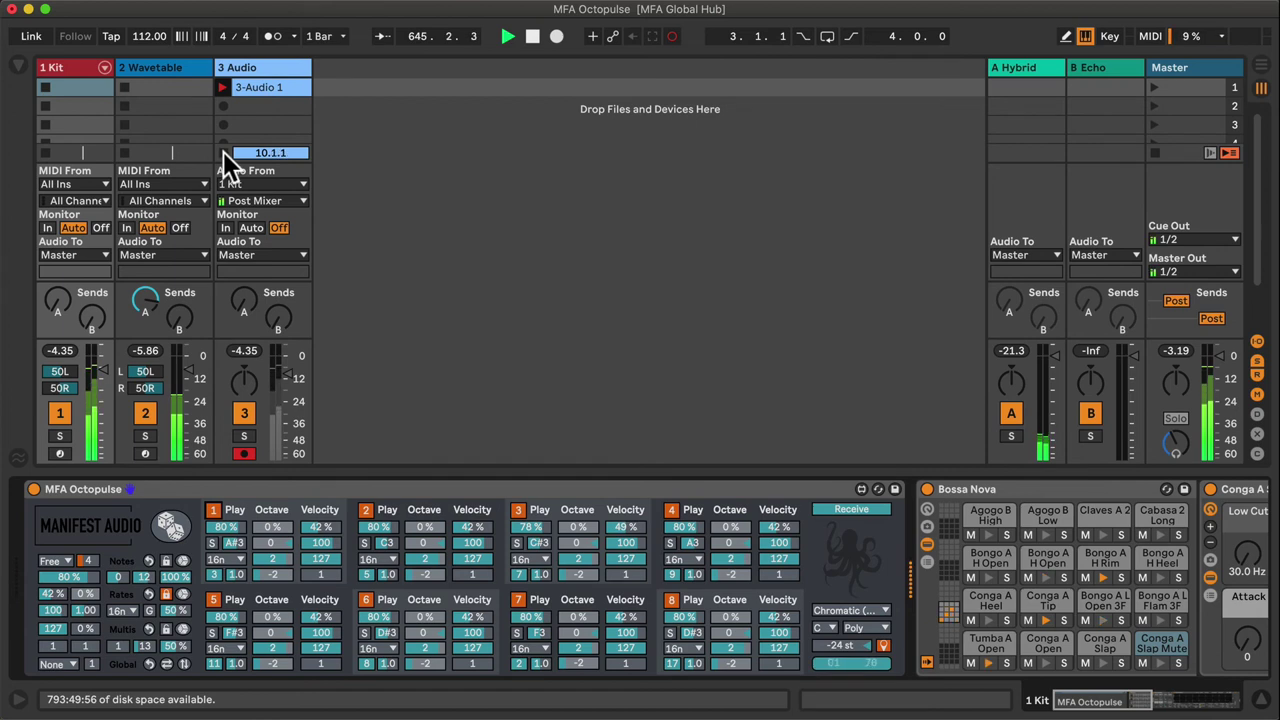
# - Stop recording 3-Audio 1, view its whole waveform, then hide the Detail View
pyautogui.click(221, 151)
pyautogui.click(292, 84)
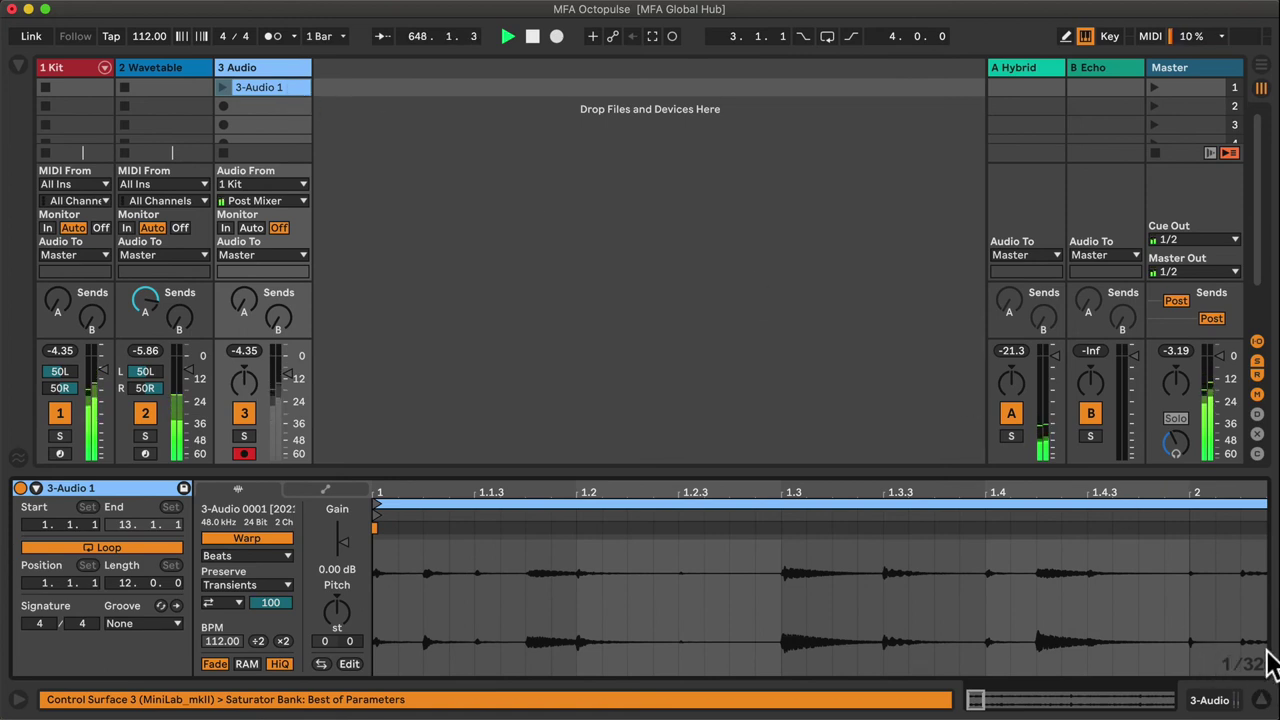
pyautogui.doubleClick(1137, 493)
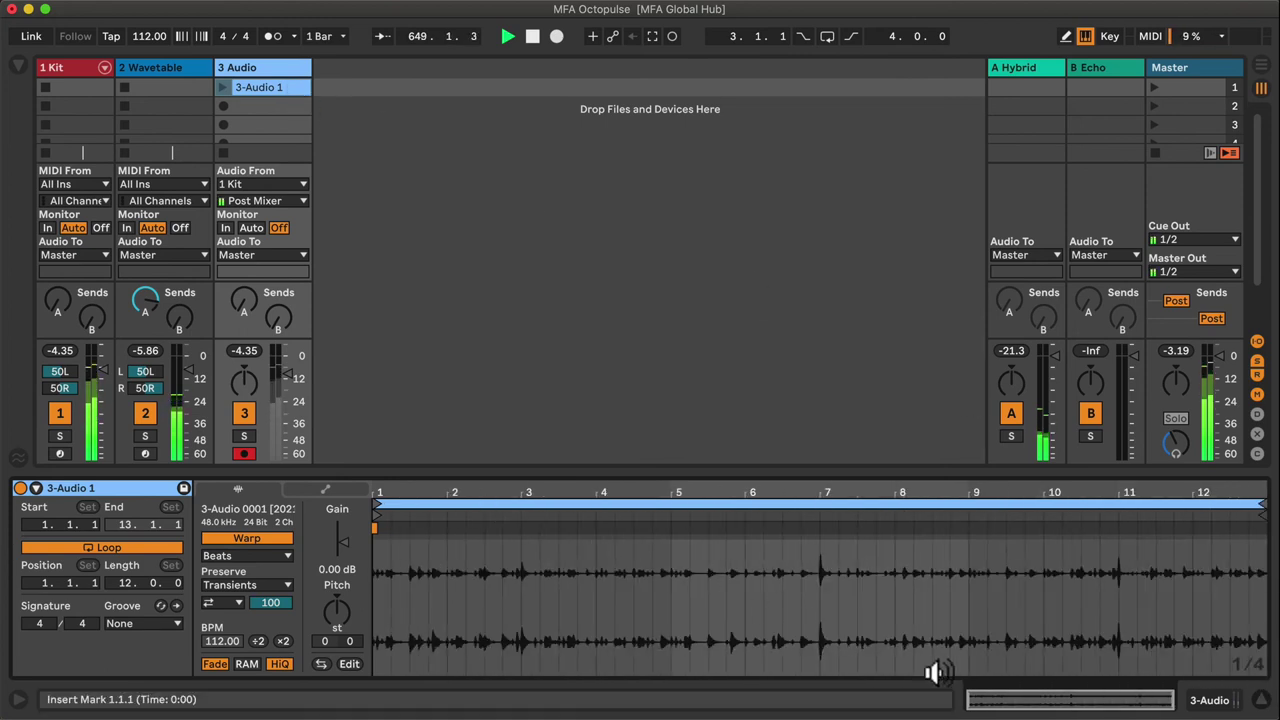
pyautogui.click(1260, 699)
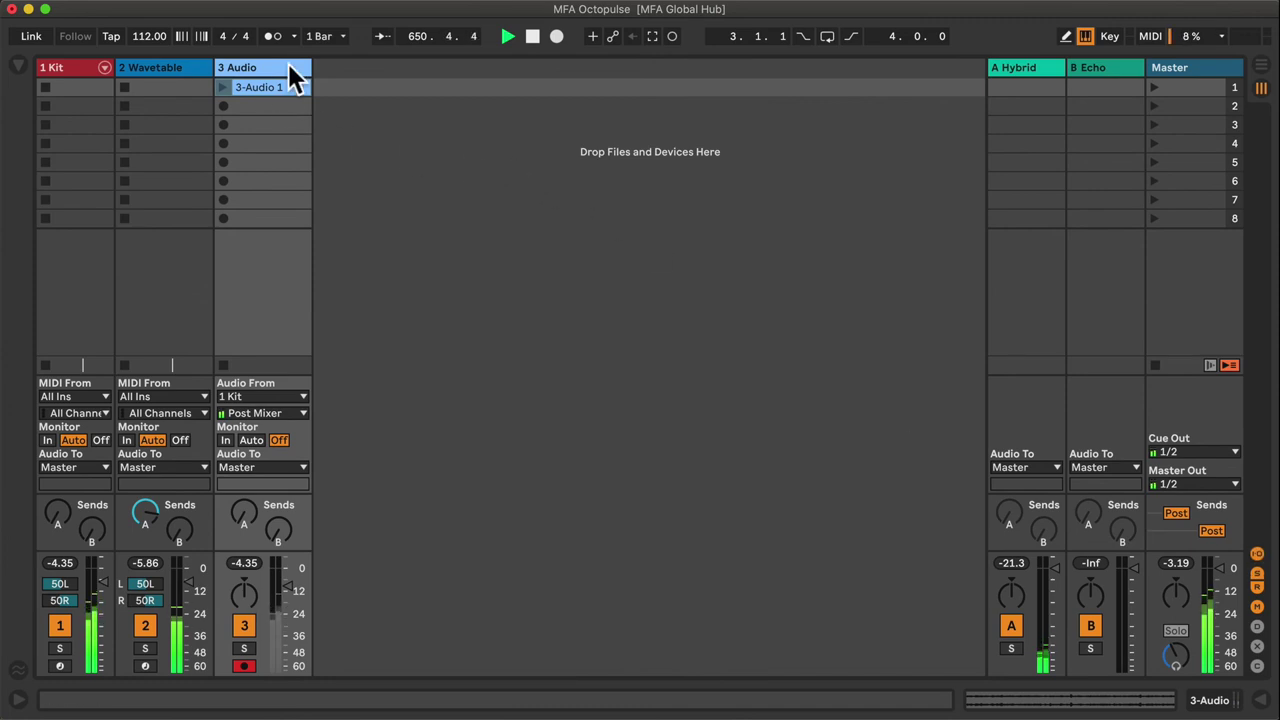
# - Insert MIDI track 4 after 3 Audio, with MIDI From set to 2-Wavetable
pyautogui.rightClick(288, 75)
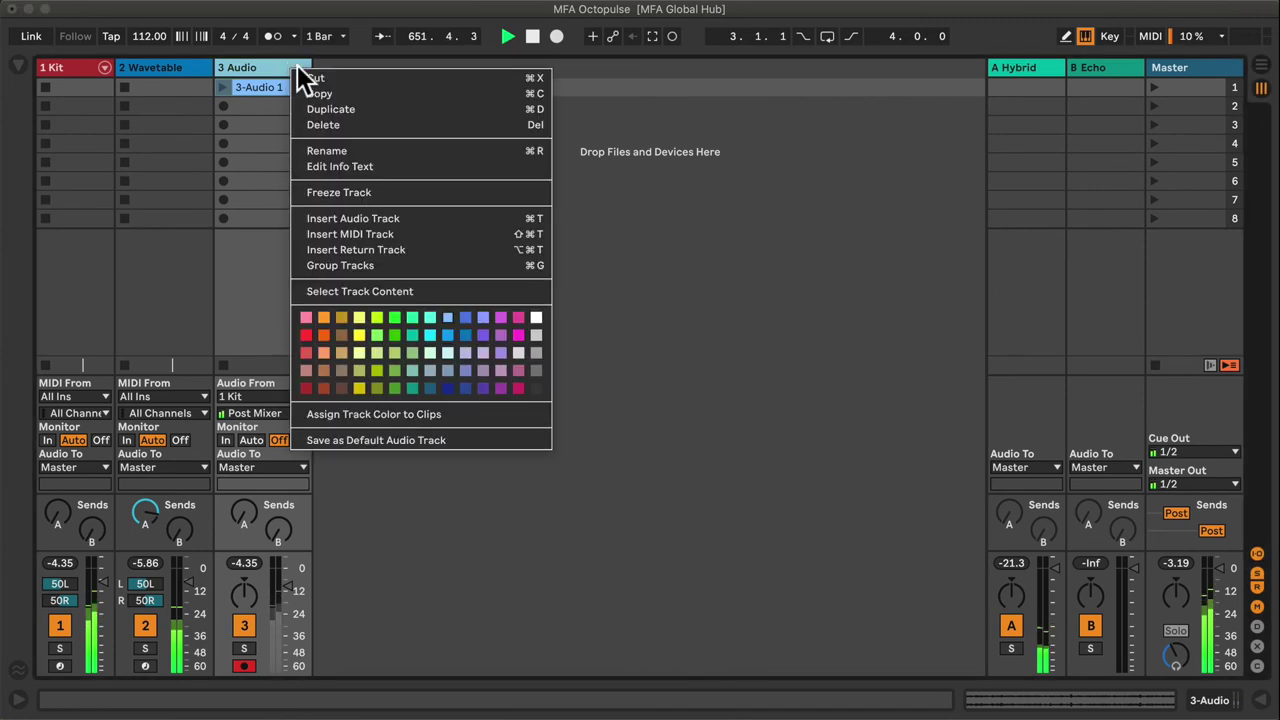
pyautogui.click(371, 234)
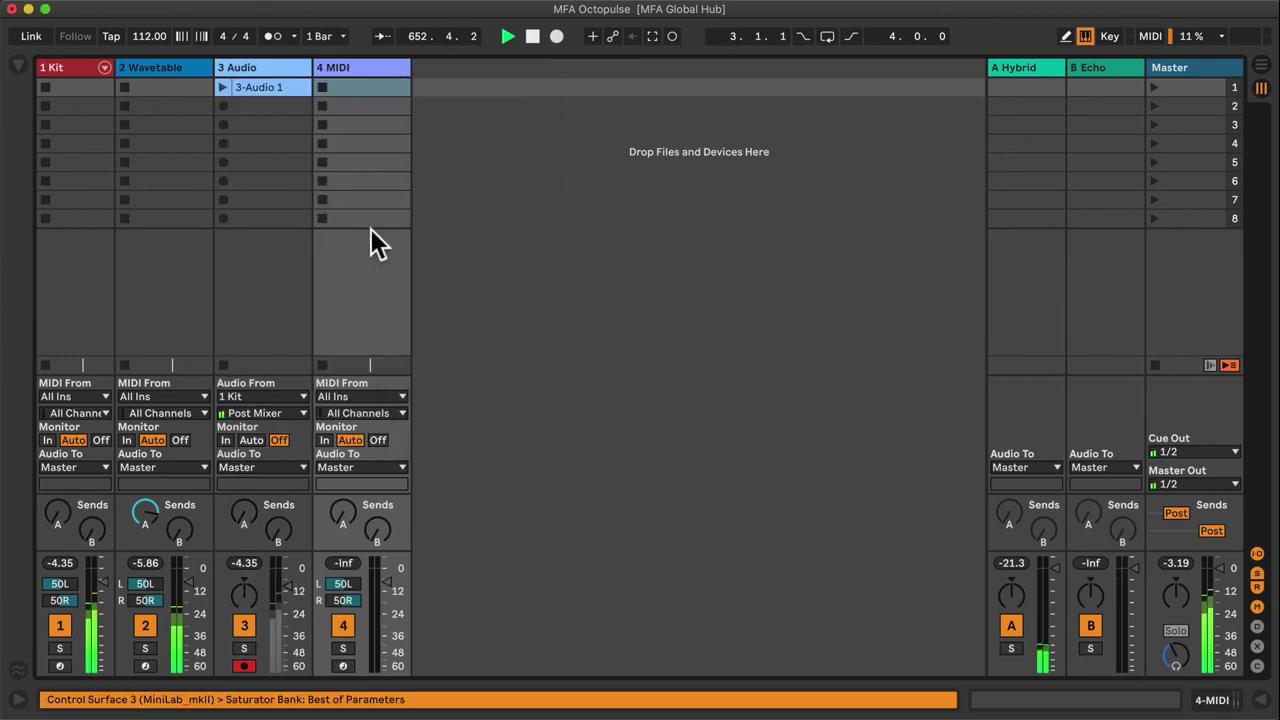
pyautogui.click(390, 400)
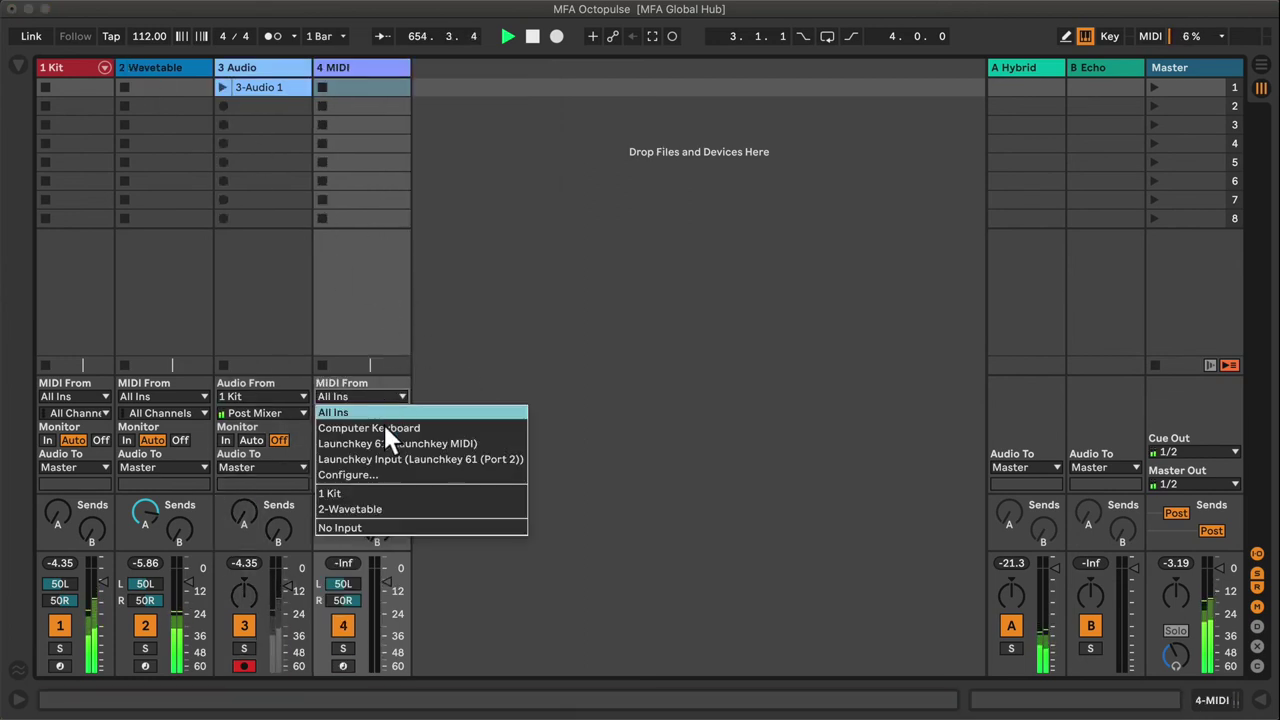
pyautogui.click(377, 509)
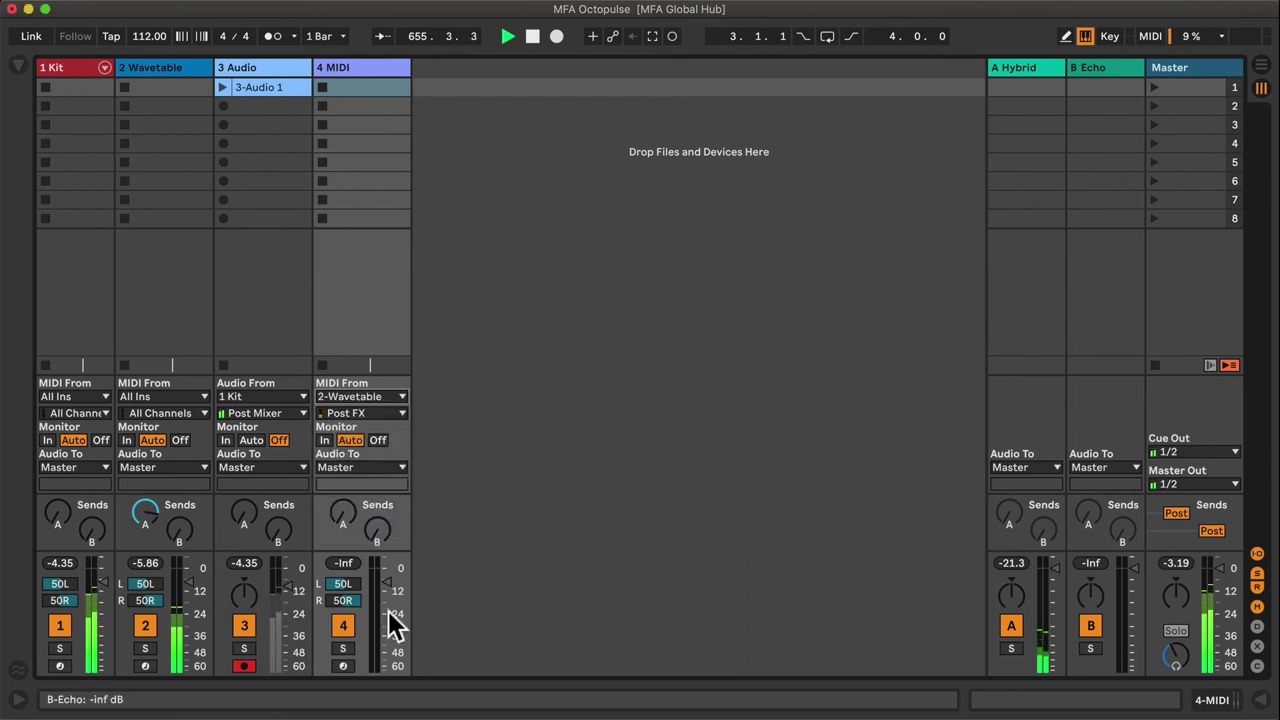
# - Arm track 4 and record clip 4-MIDI 1, then arm Wavetable and show its devices
pyautogui.click(343, 666)
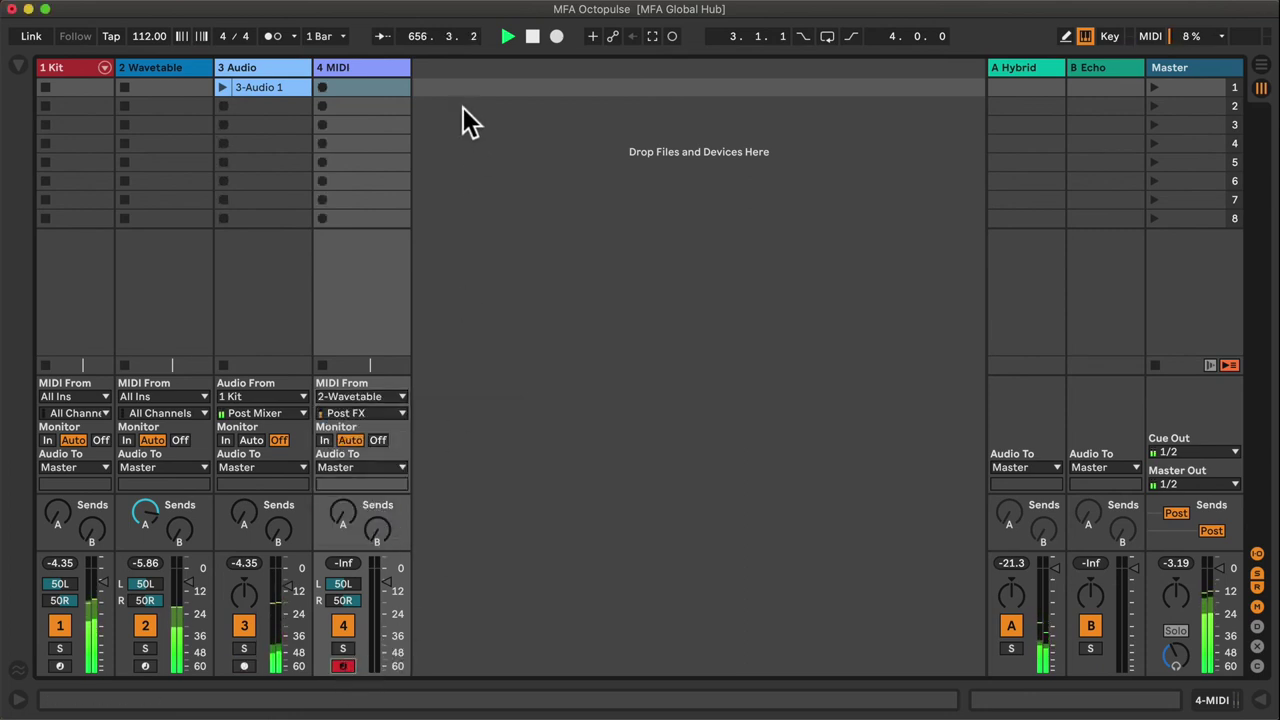
pyautogui.click(323, 87)
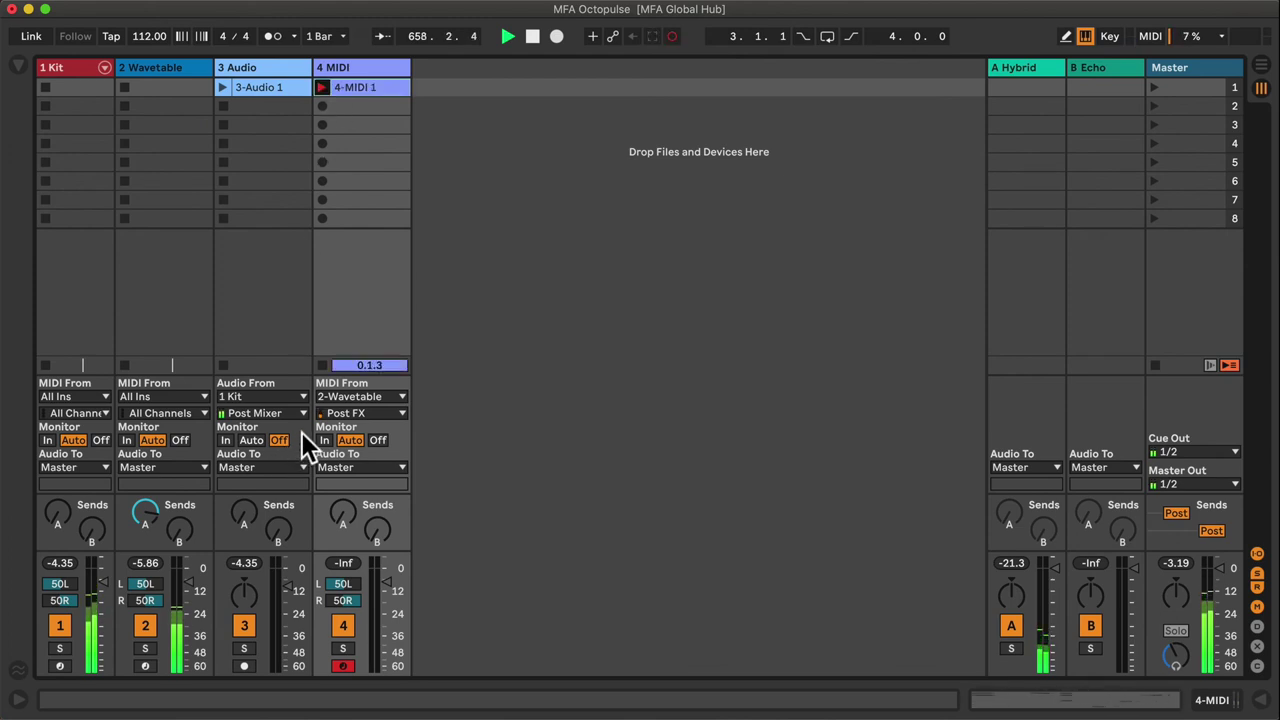
pyautogui.click(145, 667)
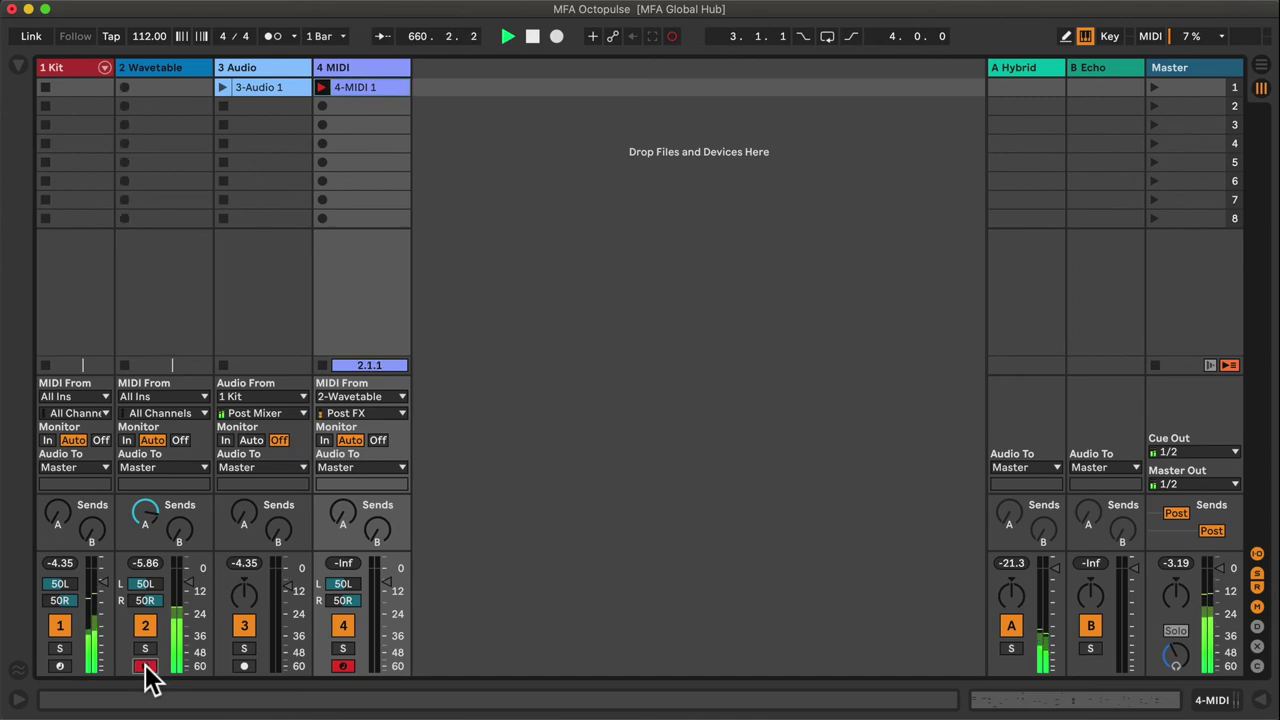
pyautogui.doubleClick(181, 68)
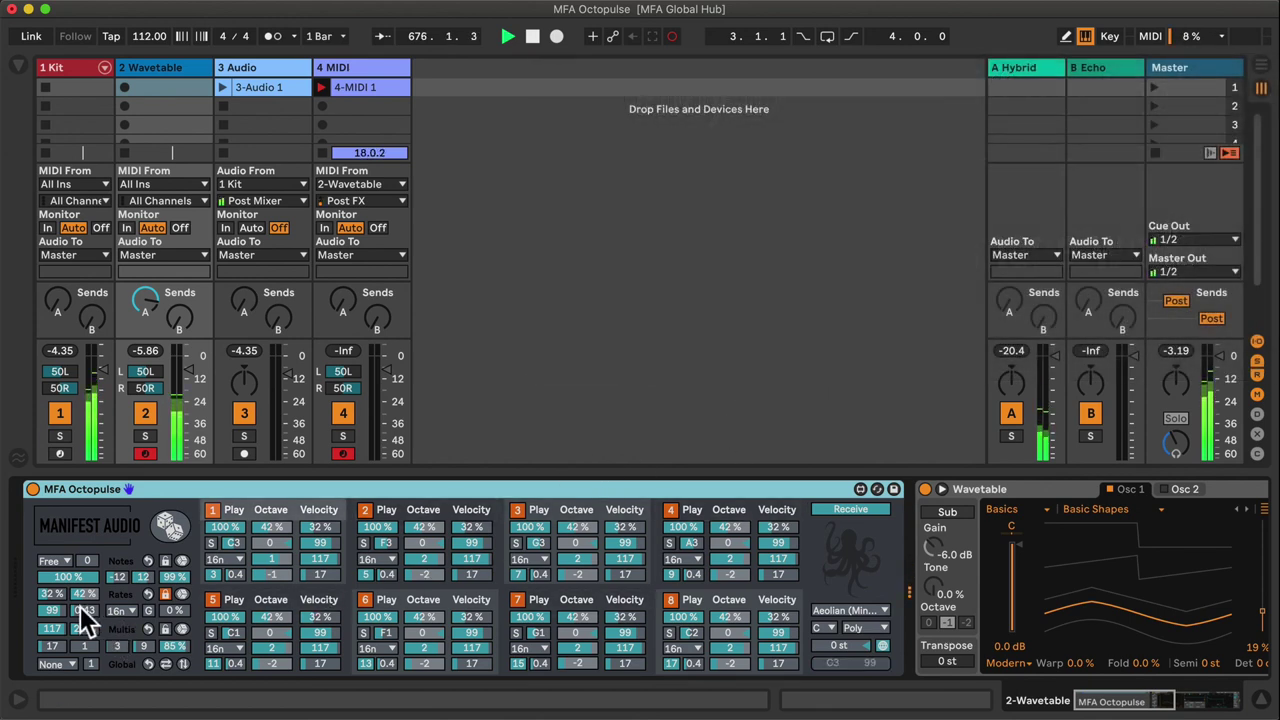
# - Drag the Octopulse global value box until it reads 0.70 for all voices
pyautogui.moveTo(81, 606); pyautogui.dragTo(91, 646)
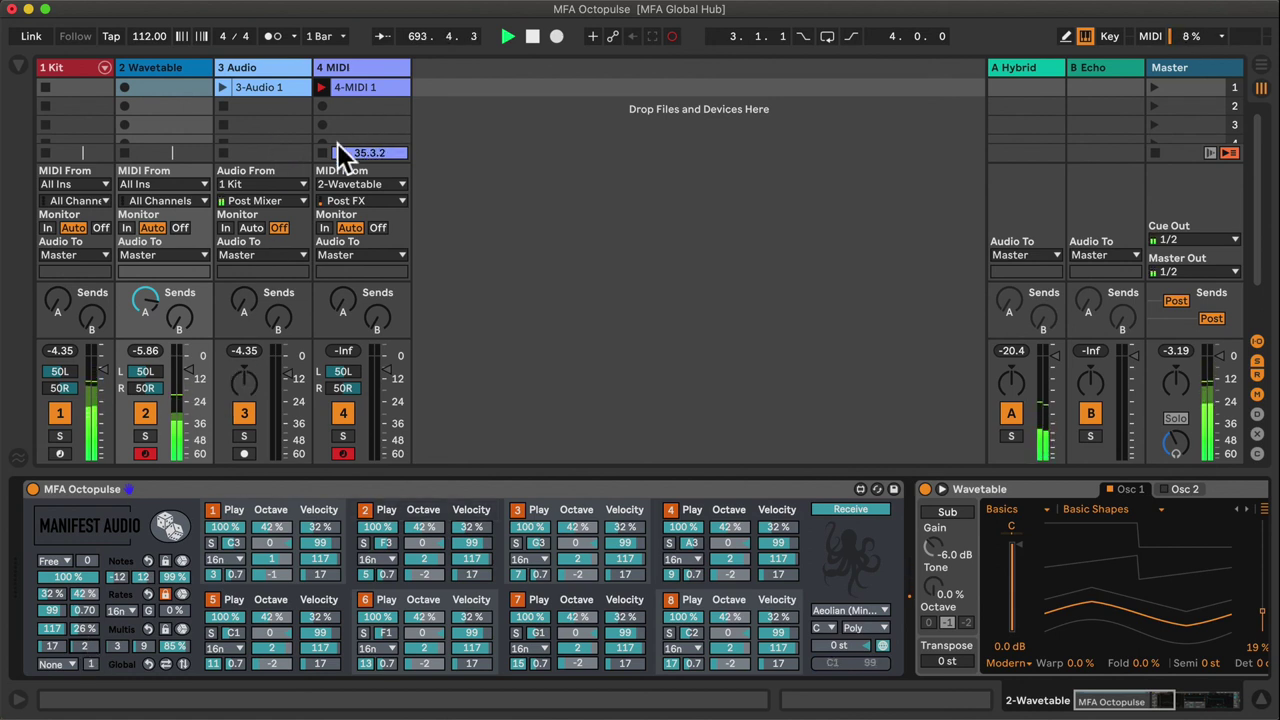
# - Stop recording 4-MIDI 1 so it plays back, and open its notes
pyautogui.click(320, 87)
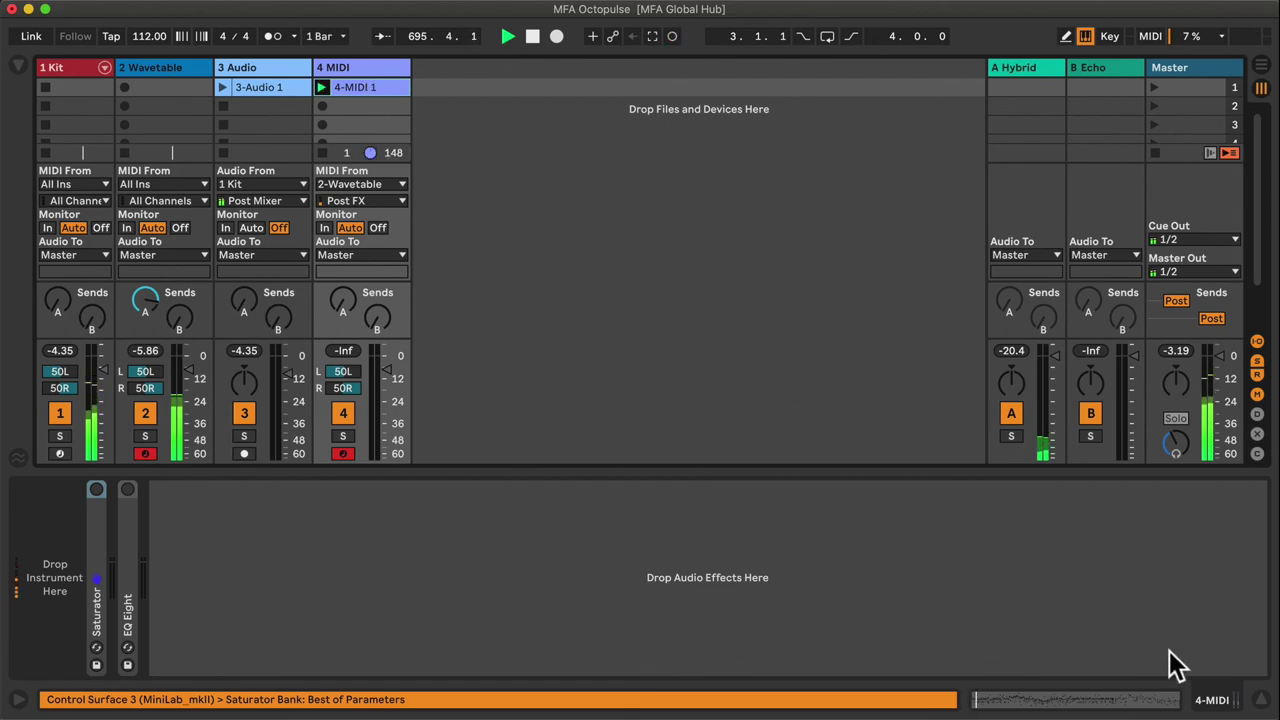
pyautogui.click(1262, 700)
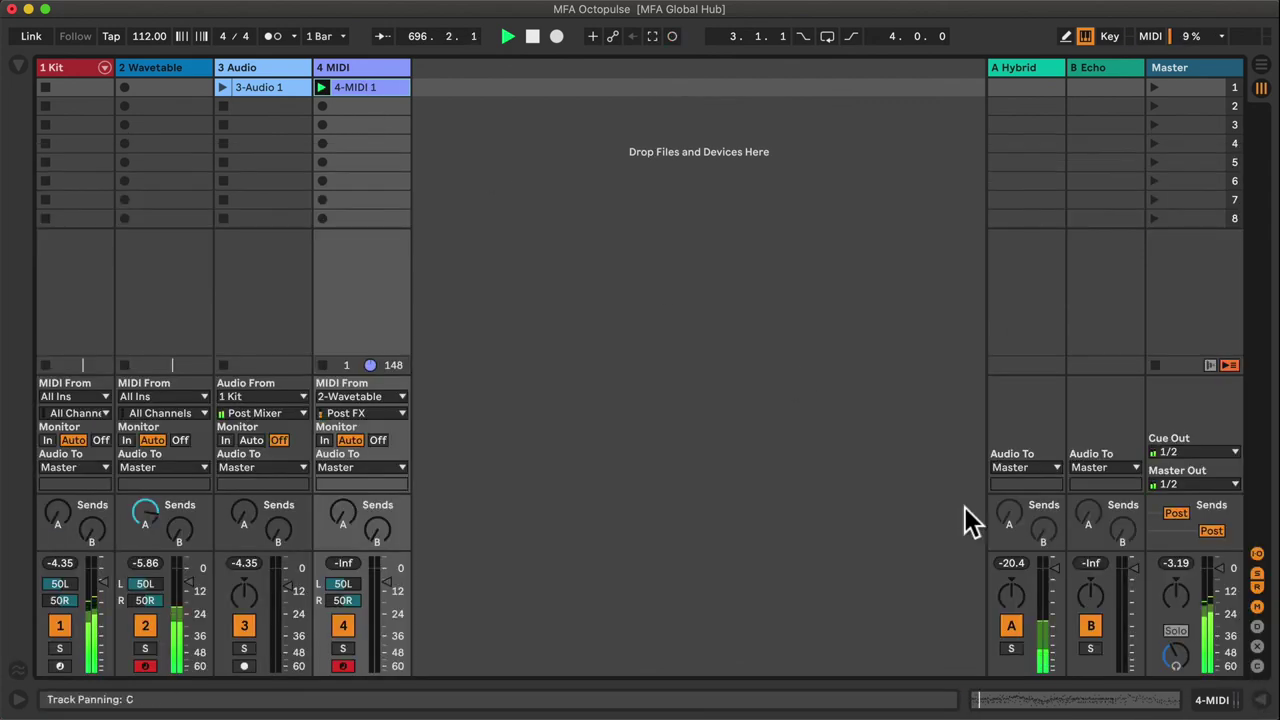
pyautogui.doubleClick(375, 86)
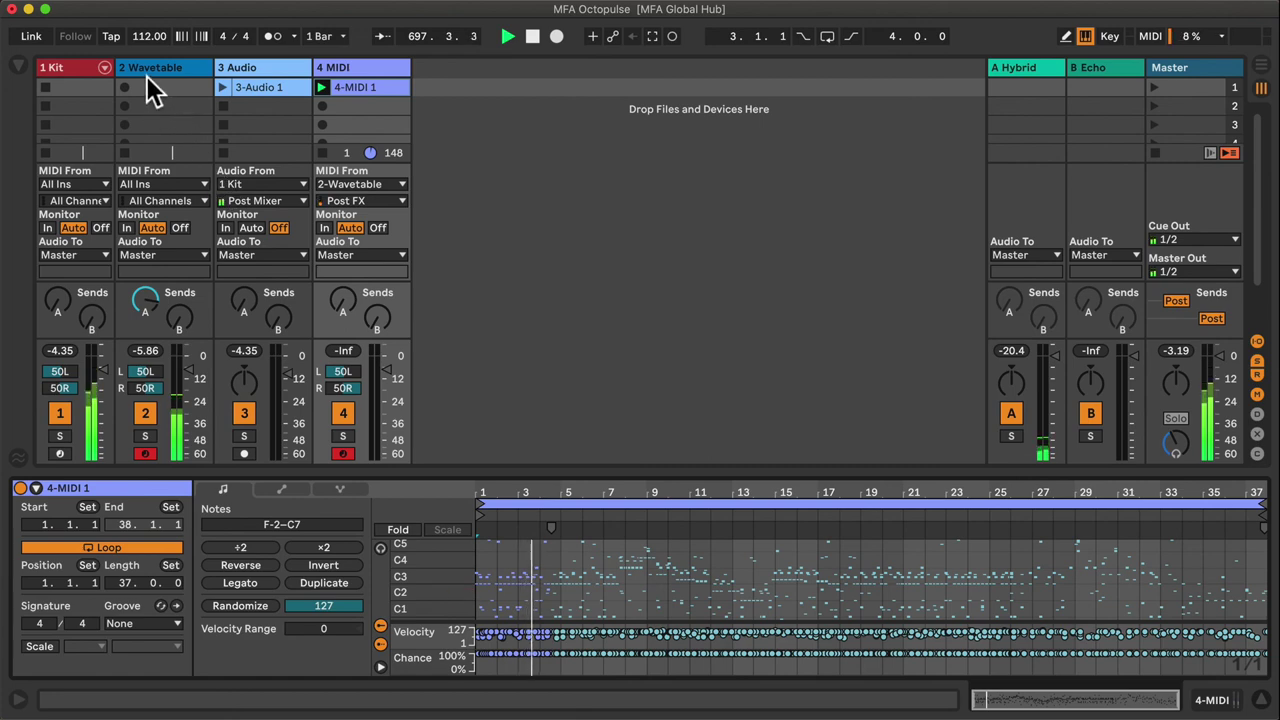
# - Move clip 4-MIDI 1 into the 2 Wavetable track and switch Octopulse off
pyautogui.doubleClick(197, 65)
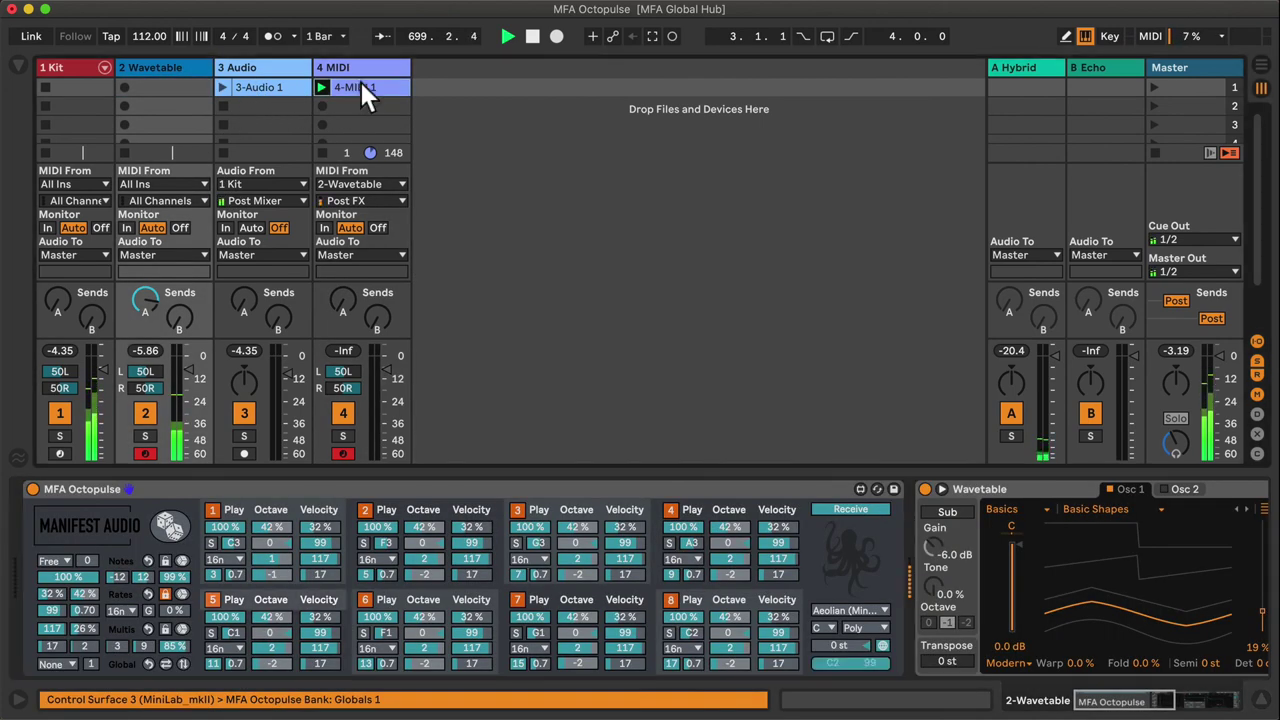
pyautogui.click(360, 86)
pyautogui.moveTo(359, 86); pyautogui.dragTo(166, 101)
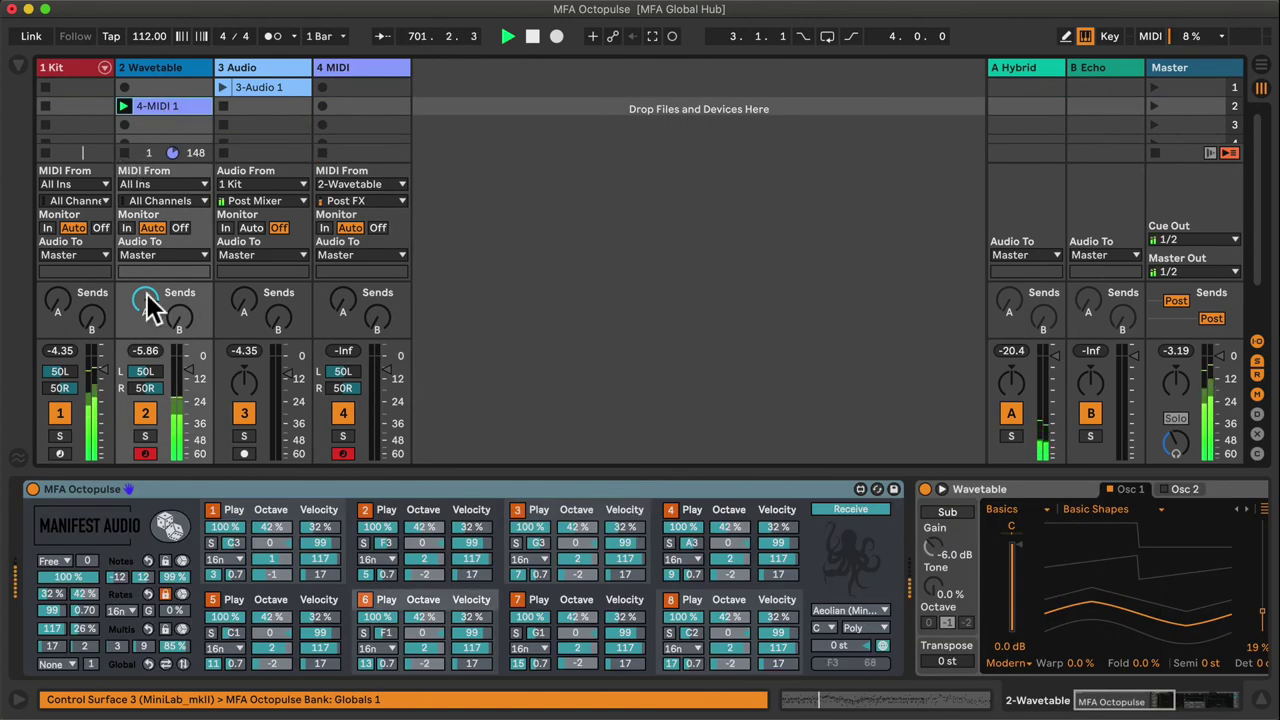
pyautogui.click(33, 489)
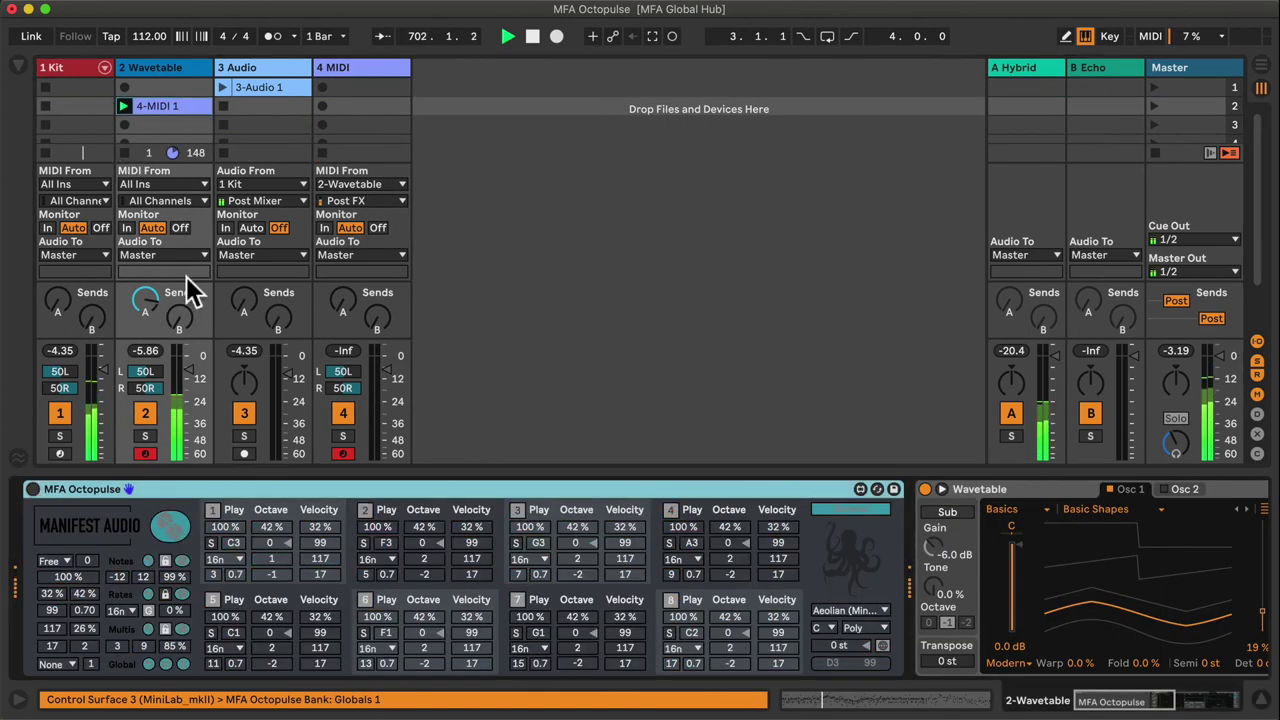
# - Inspect 4-MIDI 1 in an enlarged piano roll around bar 9, then close it
pyautogui.doubleClick(180, 100)
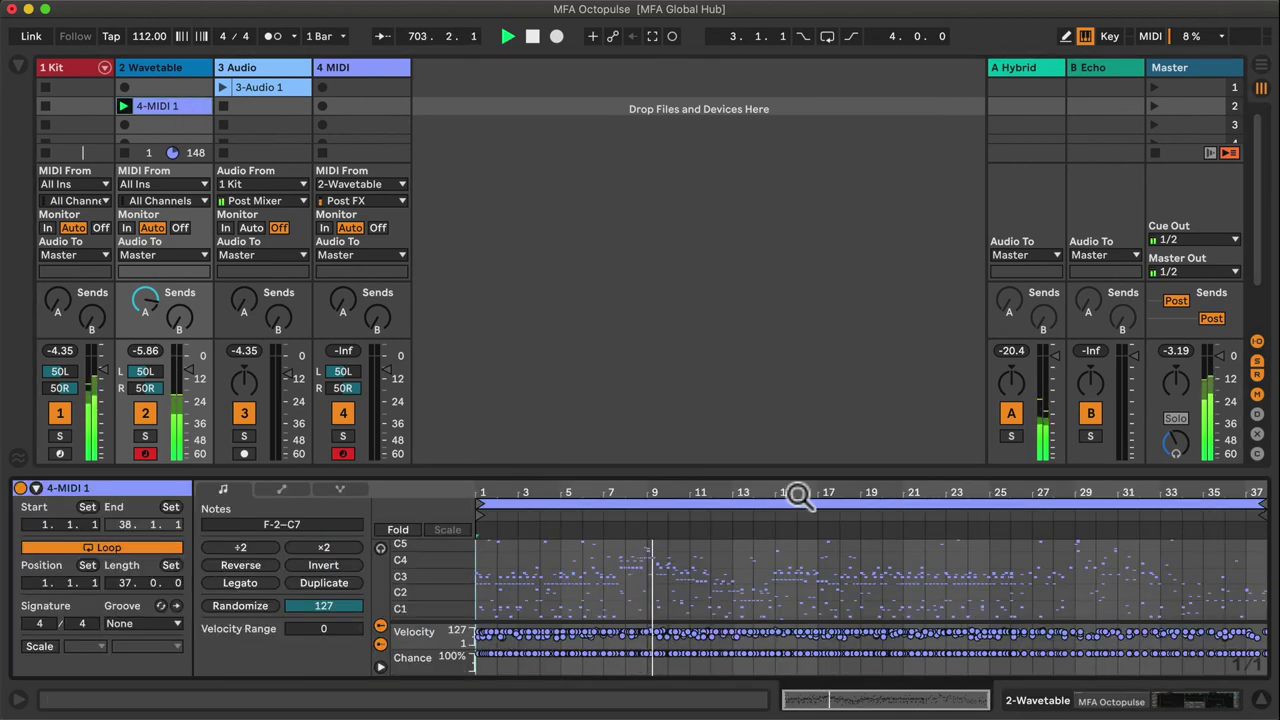
pyautogui.moveTo(800, 466); pyautogui.dragTo(771, 240)
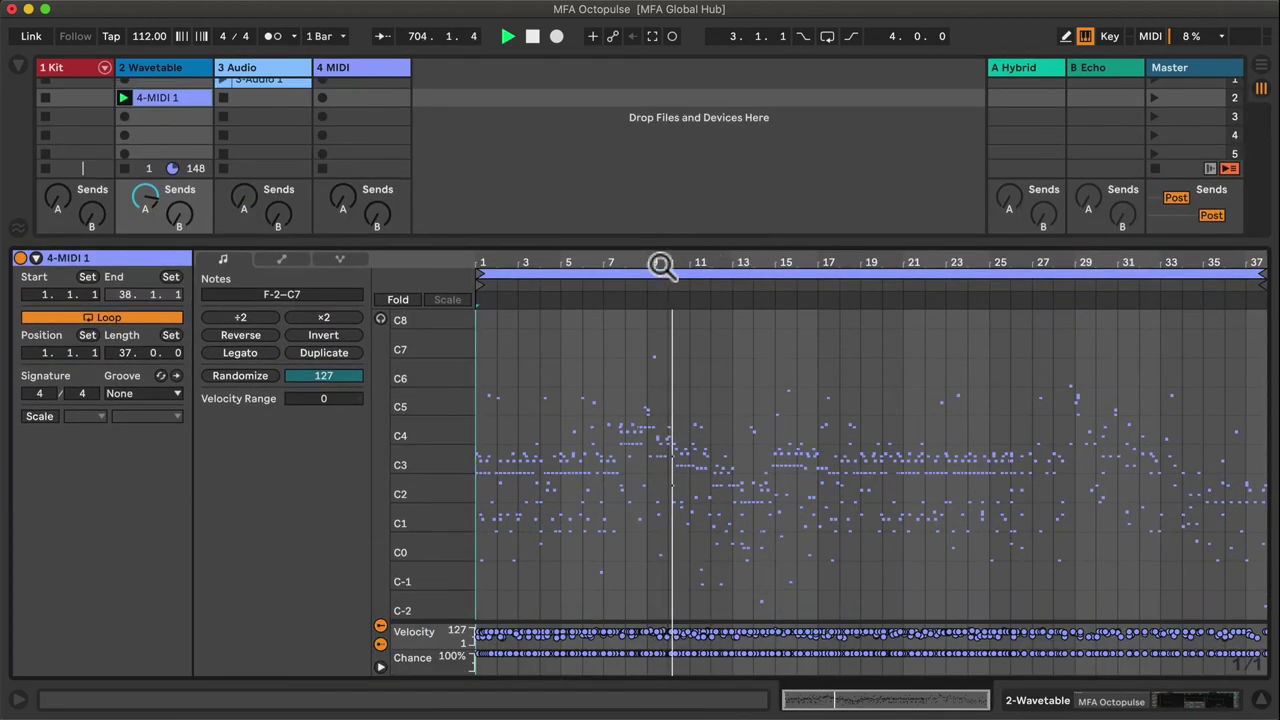
pyautogui.moveTo(661, 265); pyautogui.dragTo(661, 295)
pyautogui.click(1262, 701)
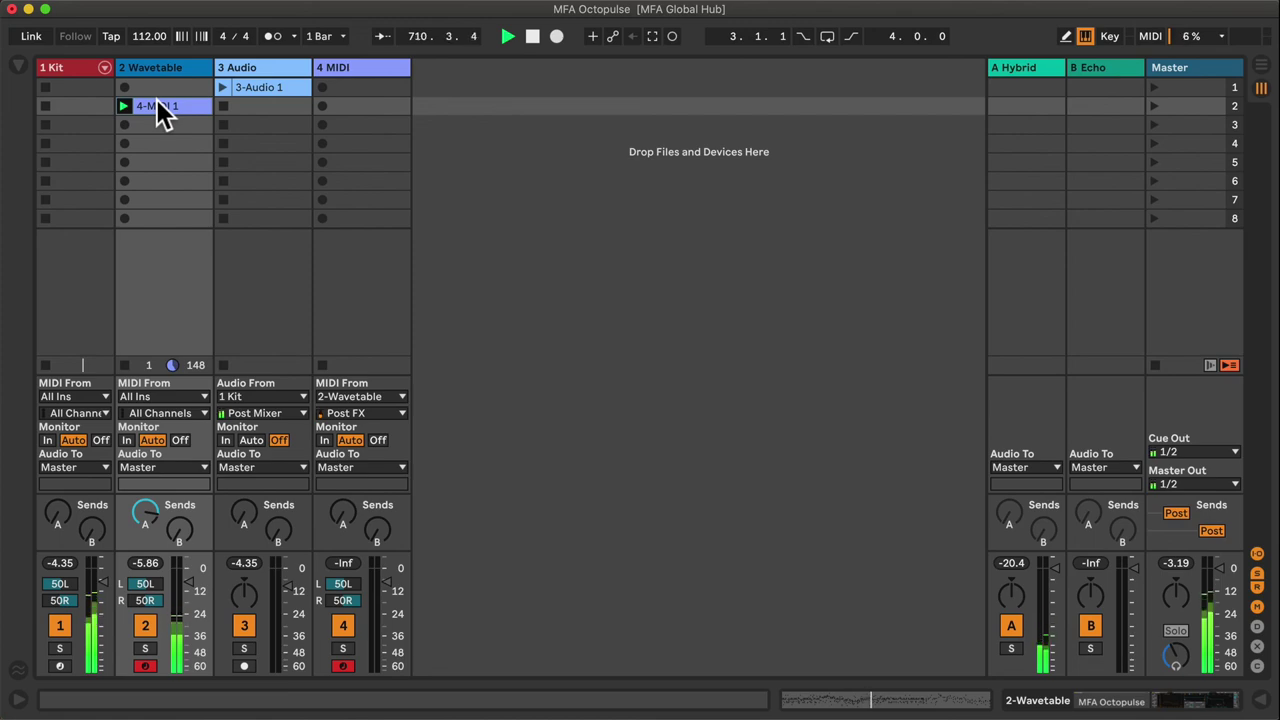
# - Stop clip 4-MIDI 1 and reactivate MFA Octopulse on the 2 Wavetable track
pyautogui.doubleClick(158, 66)
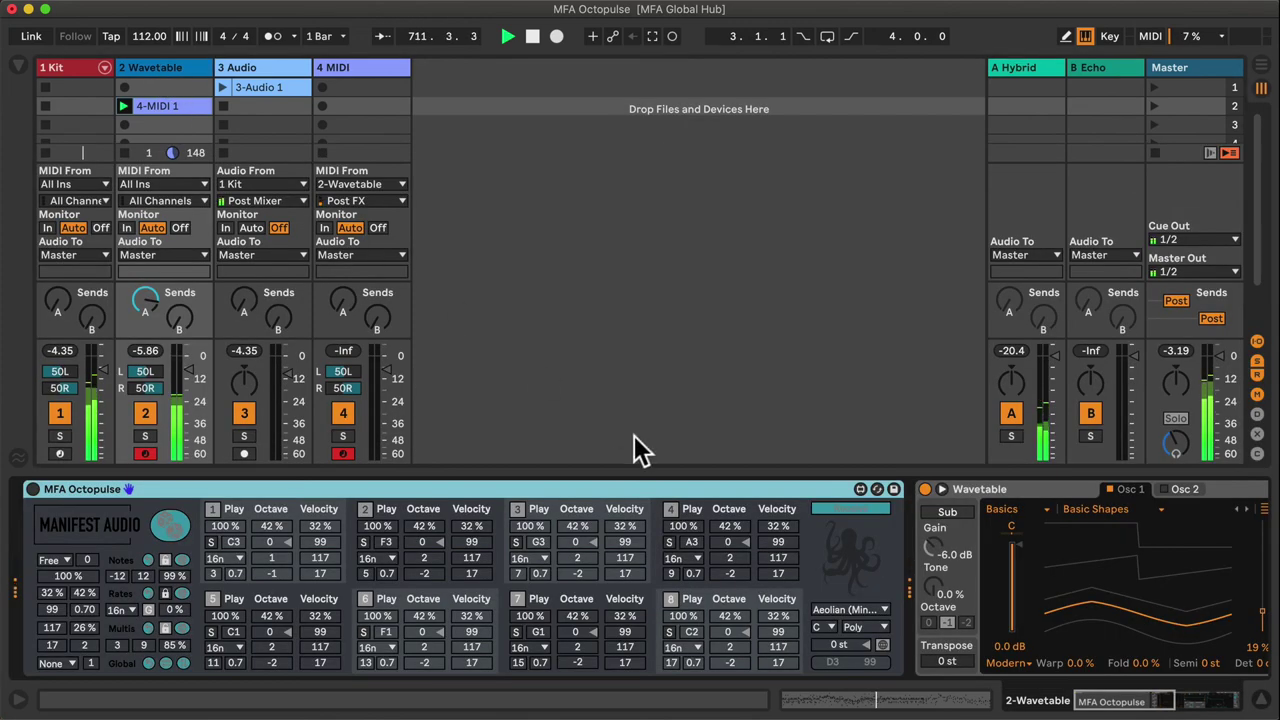
pyautogui.click(121, 148)
pyautogui.click(33, 489)
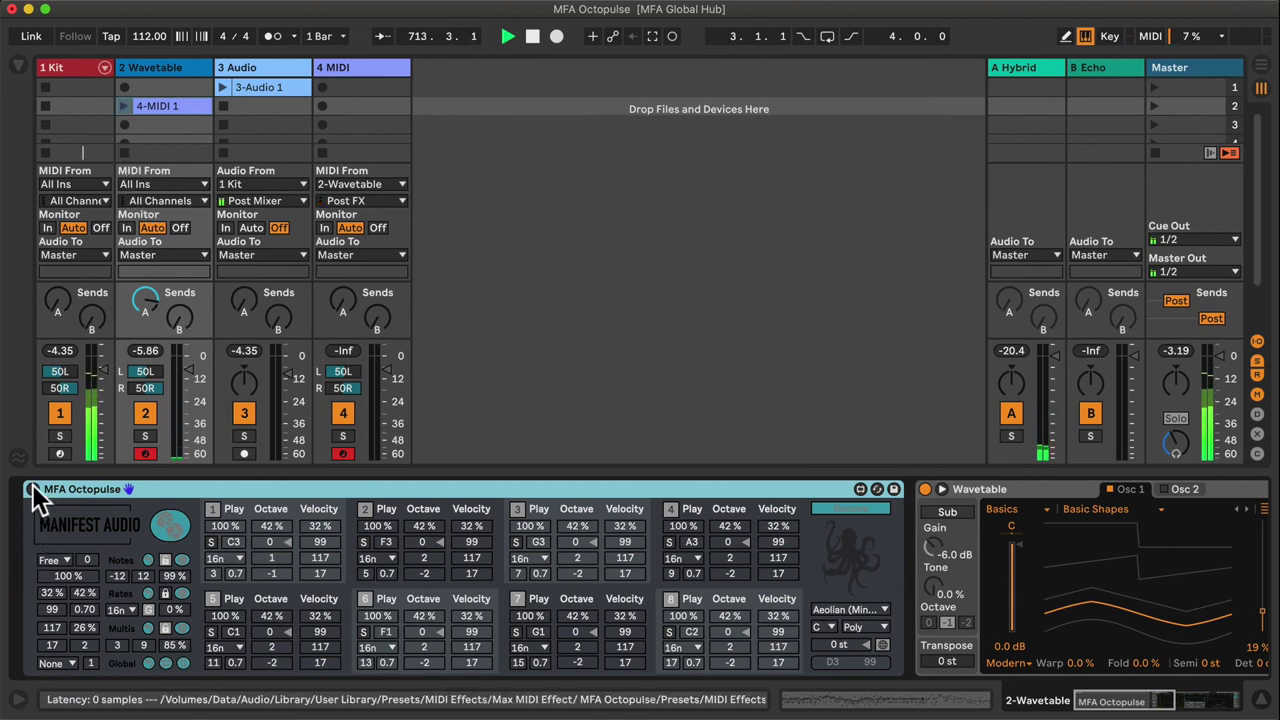